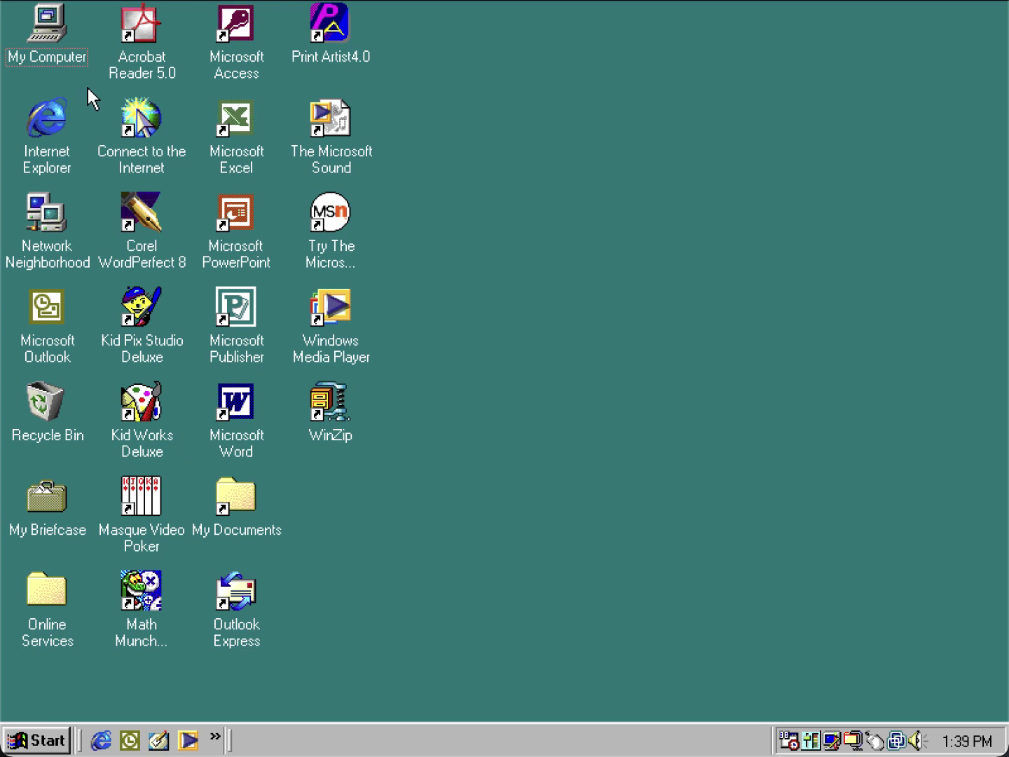
- Check the Windows version, processor and memory in the computer's system properties, and close them
right_click(47, 28)
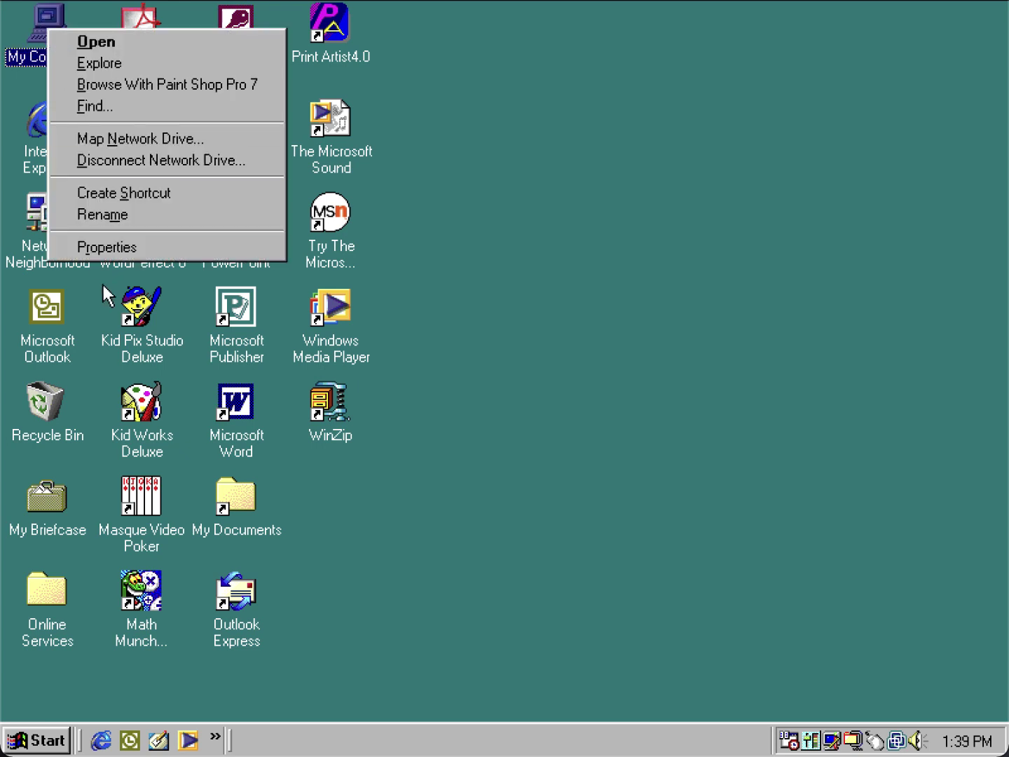
left_click(130, 251)
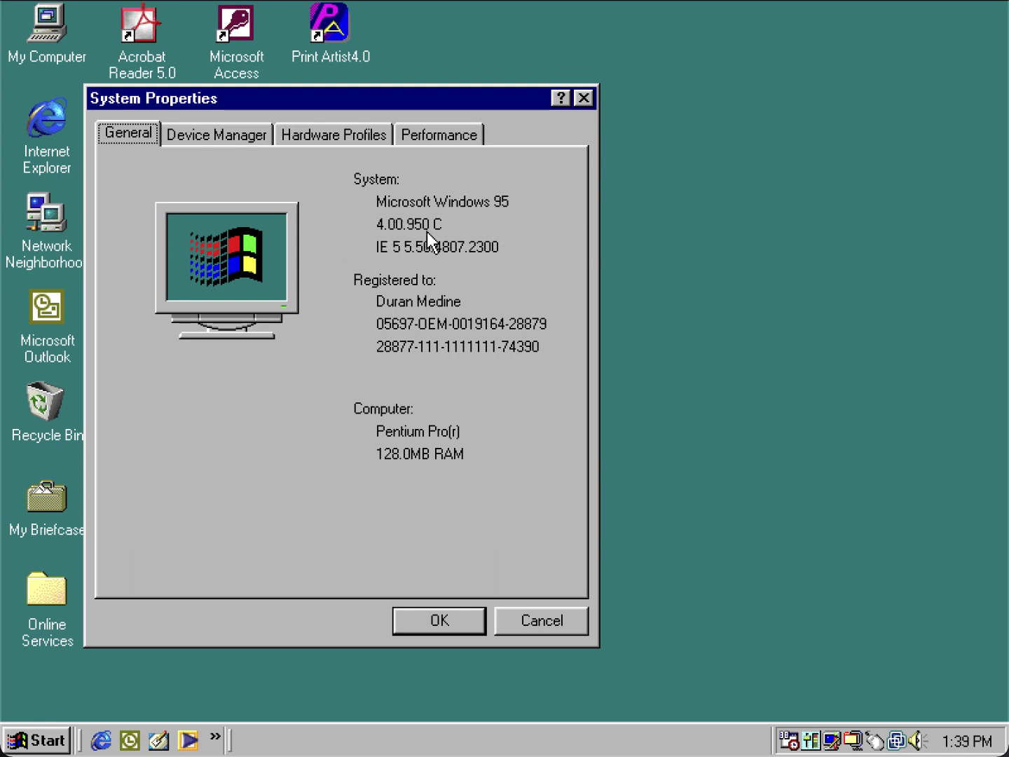
left_click(453, 626)
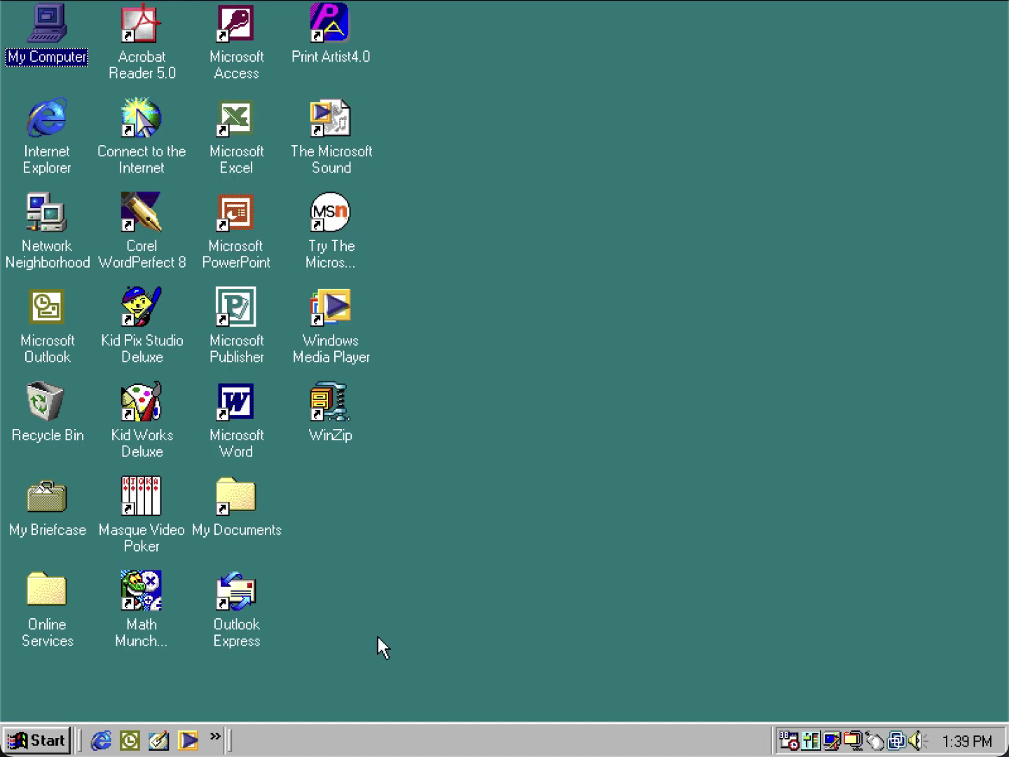
left_click(378, 635)
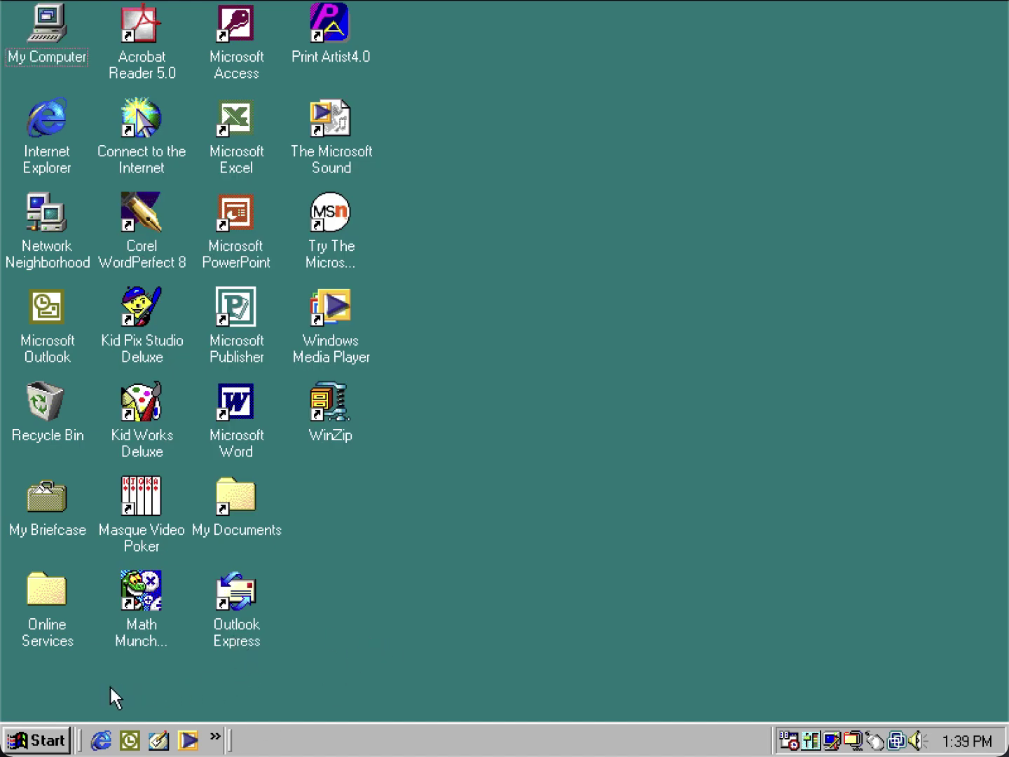
- Open the Plus! for Kids Readme from the Microsoft Kids program group
left_click(53, 740)
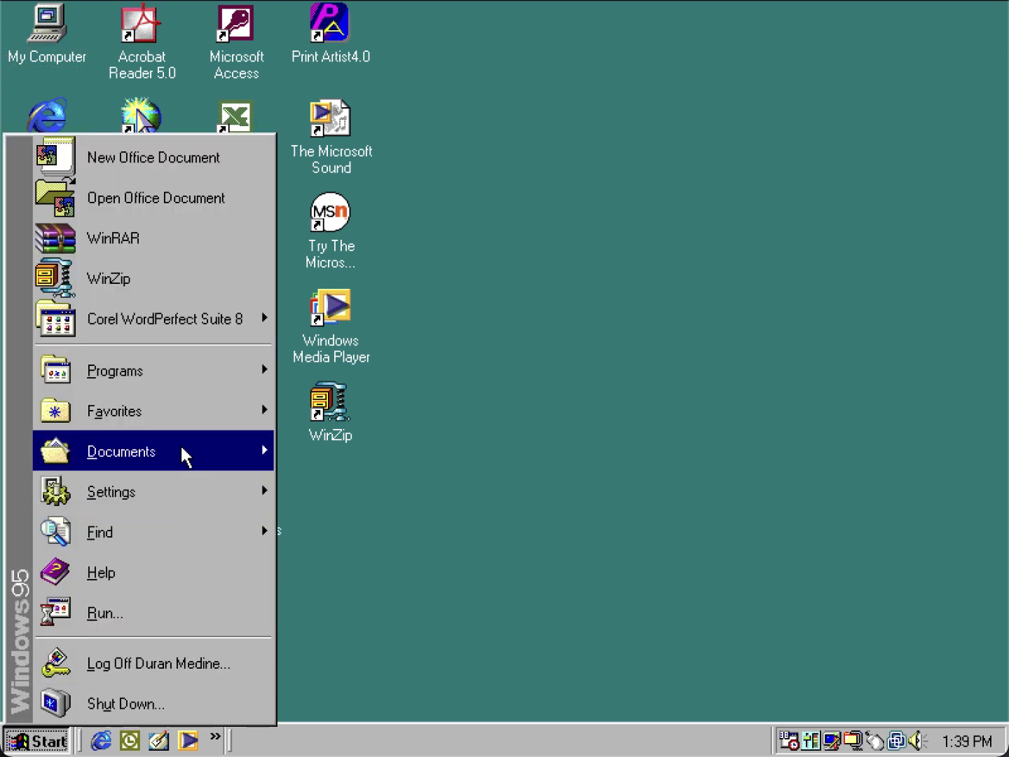
mouse_move(167, 378)
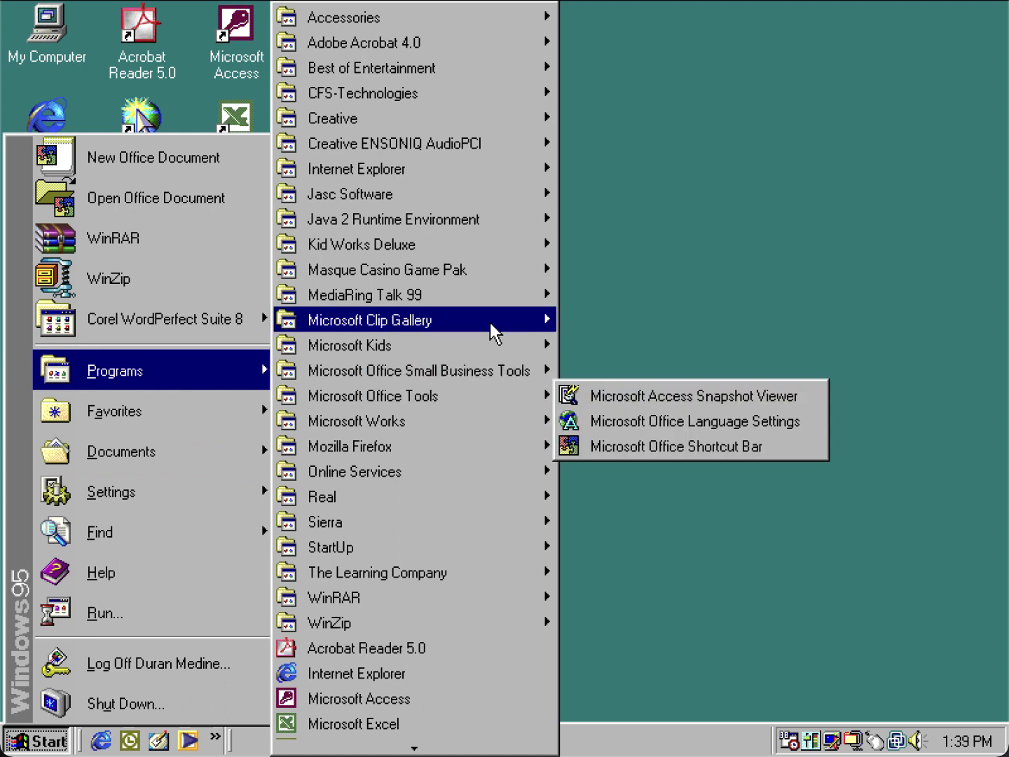
mouse_move(459, 366)
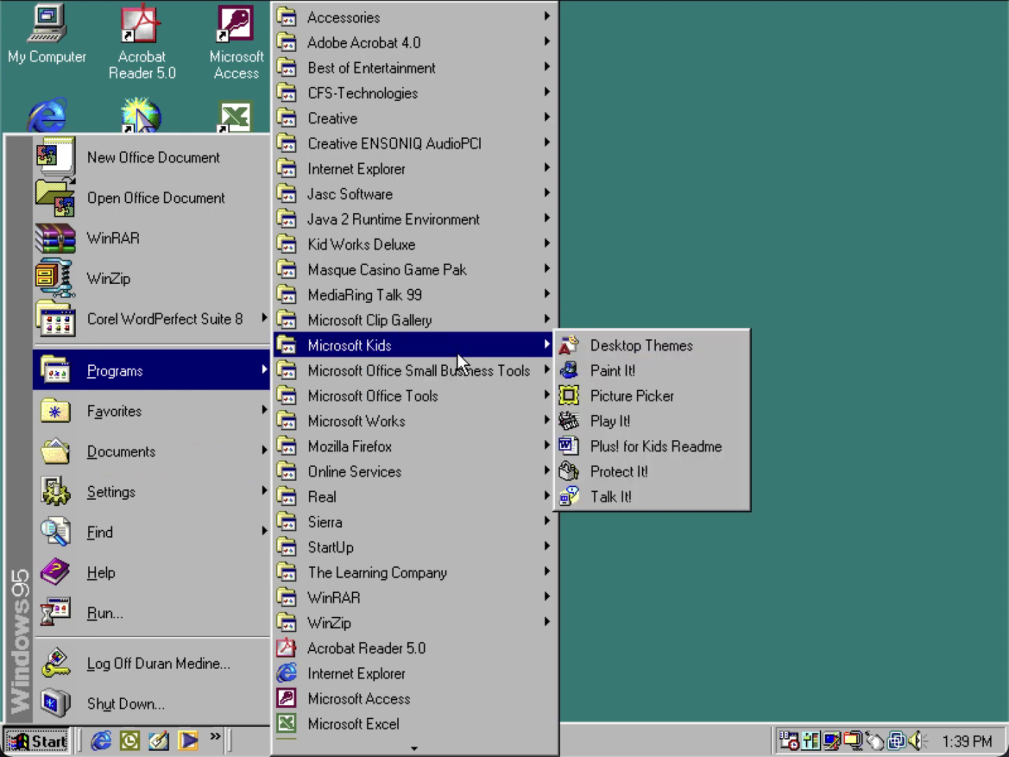
left_click(625, 445)
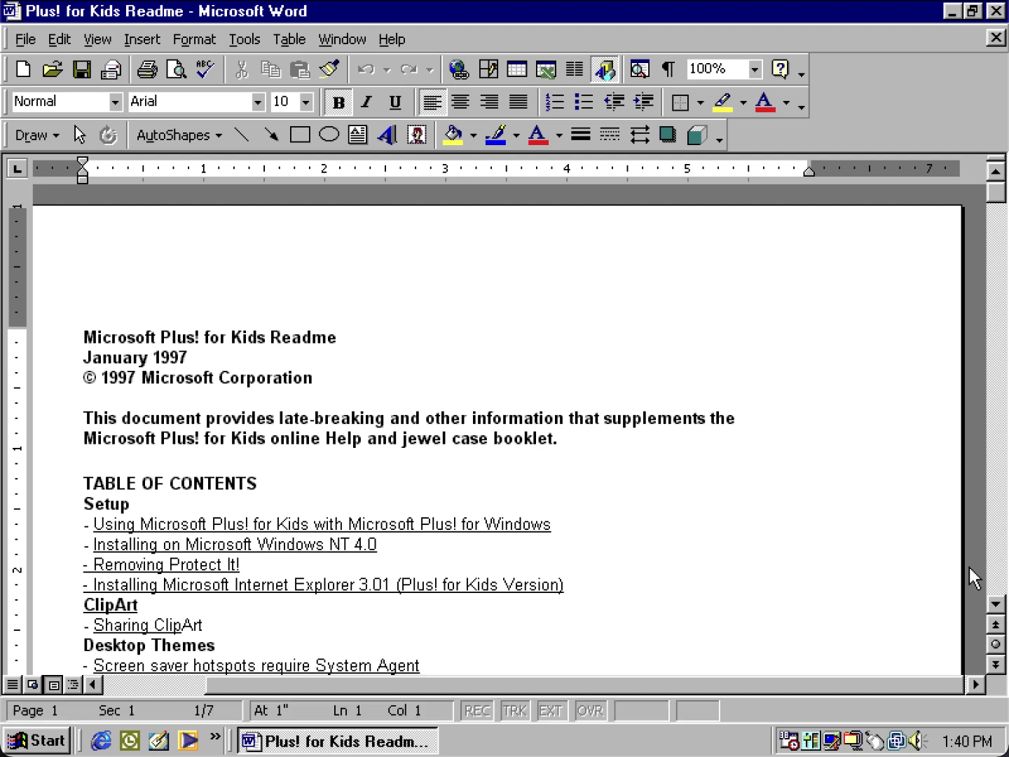
- Read the Readme's table of contents and its Setup notes on Plus! for Windows and Windows NT 4.0
left_click(999, 607)
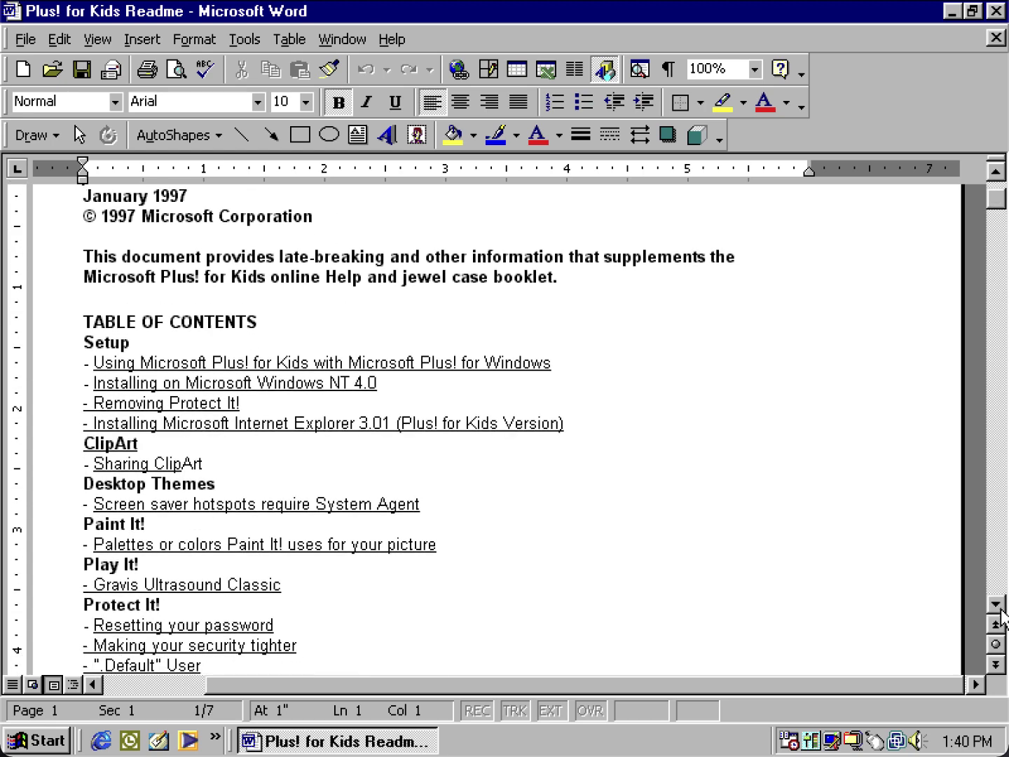
left_click_drag(1001, 611, 1000, 611)
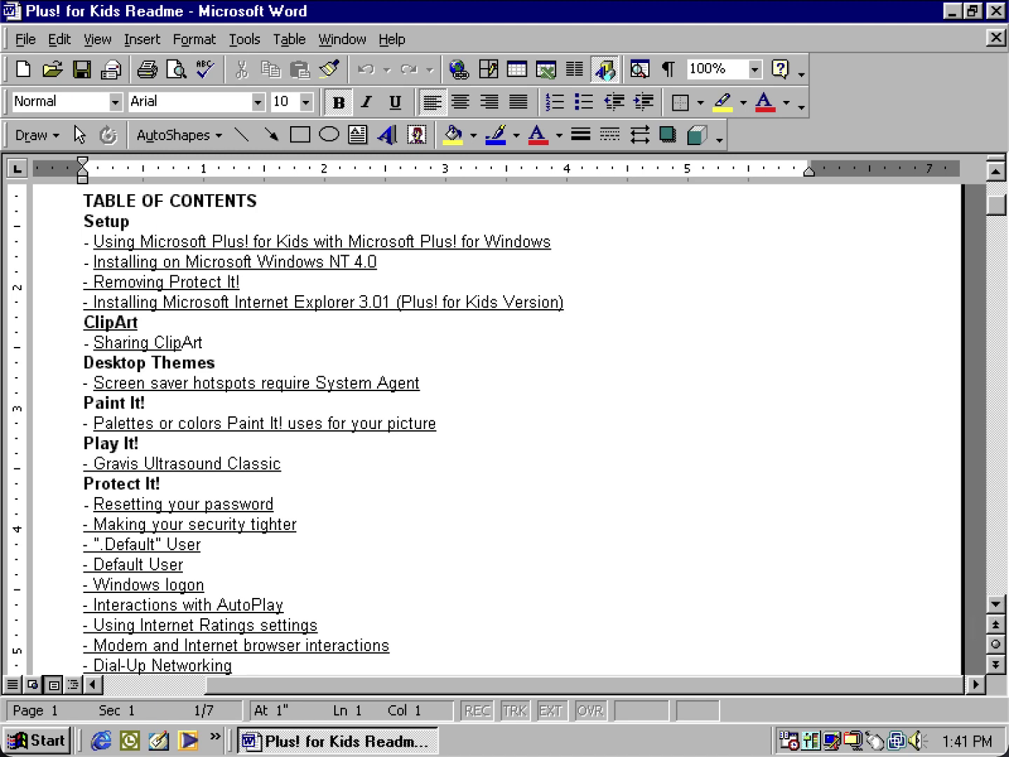
left_click(993, 604)
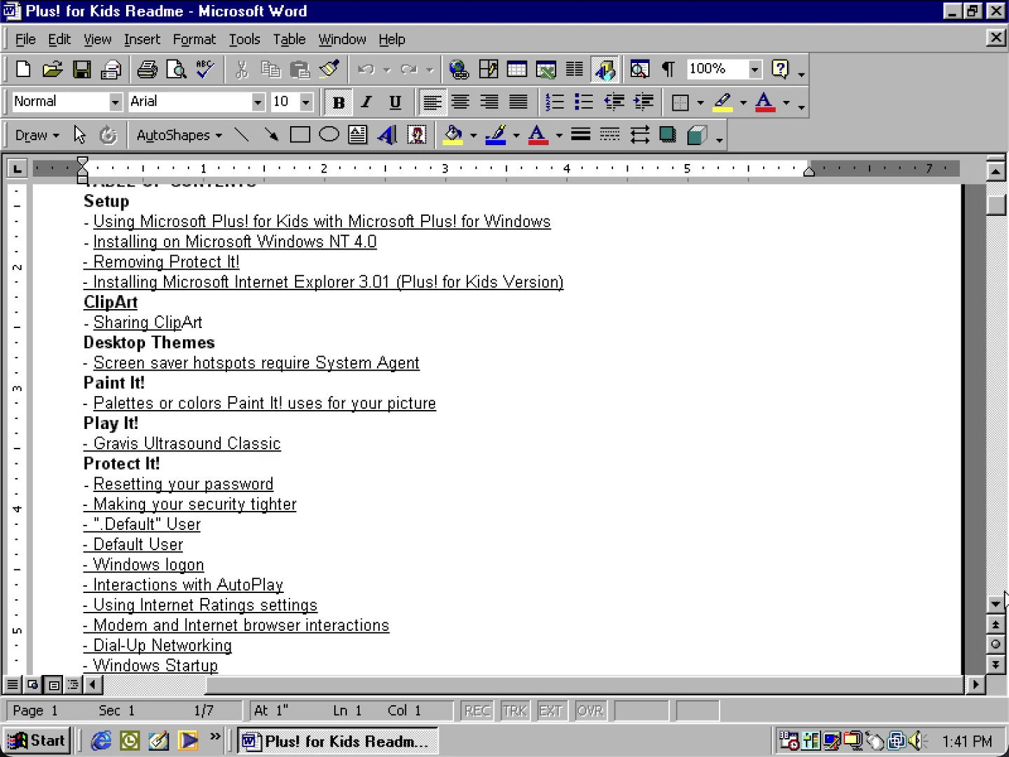
left_click(995, 623)
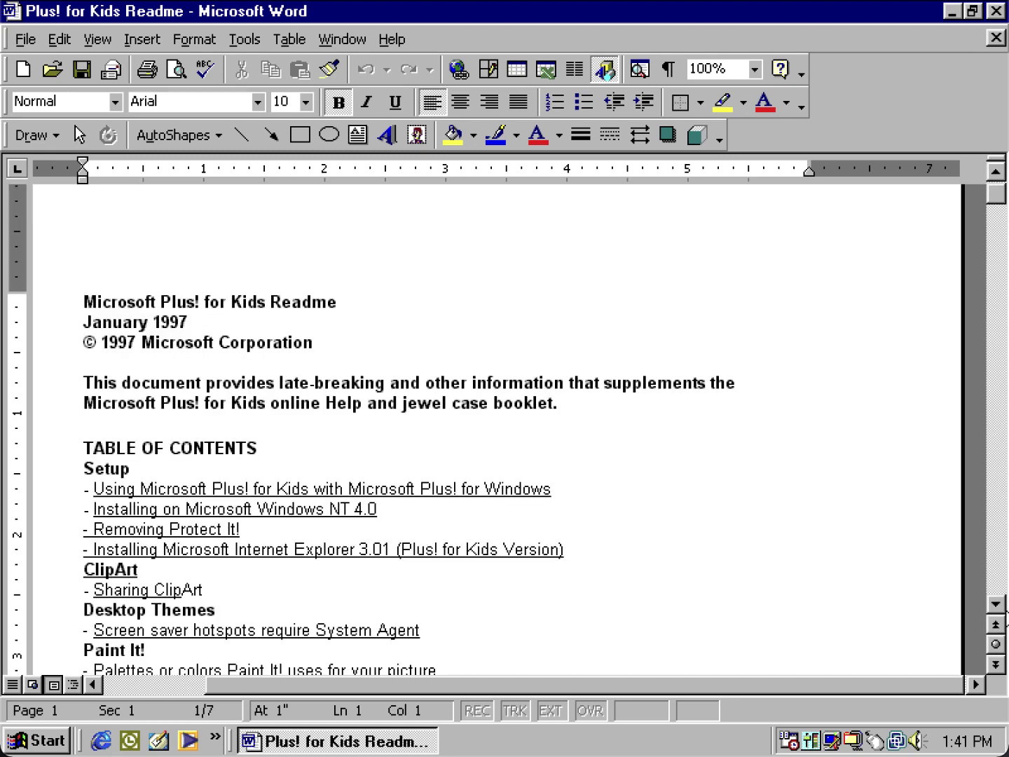
left_click(995, 605)
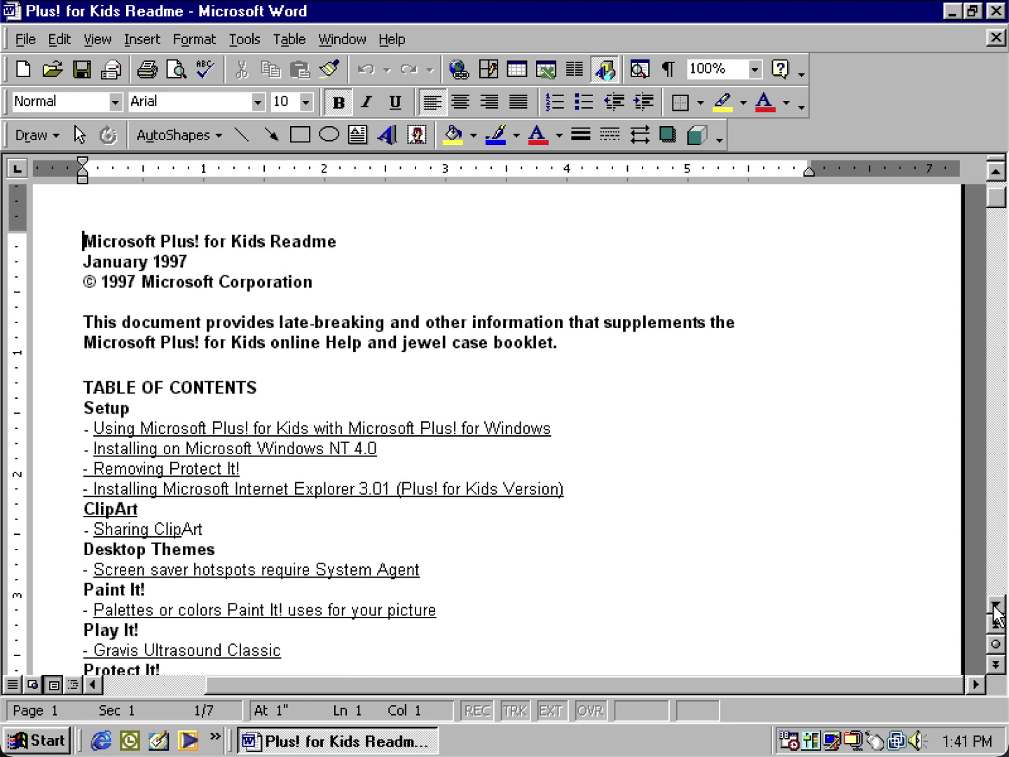
left_click_drag(993, 604, 995, 599)
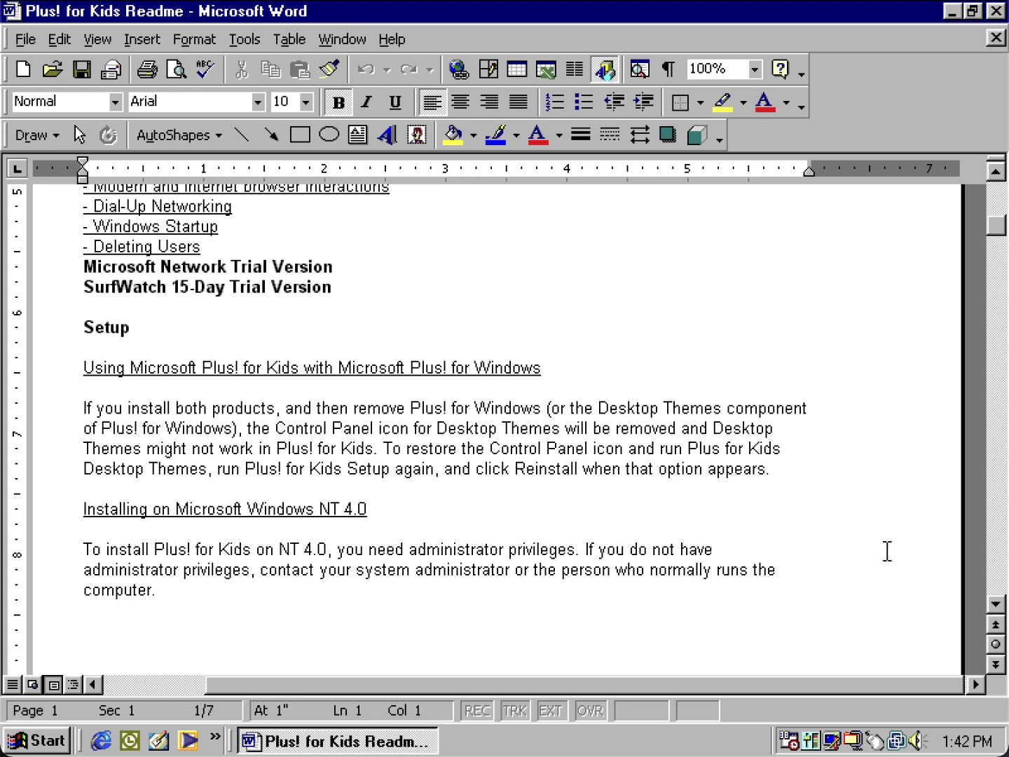
left_click(996, 604)
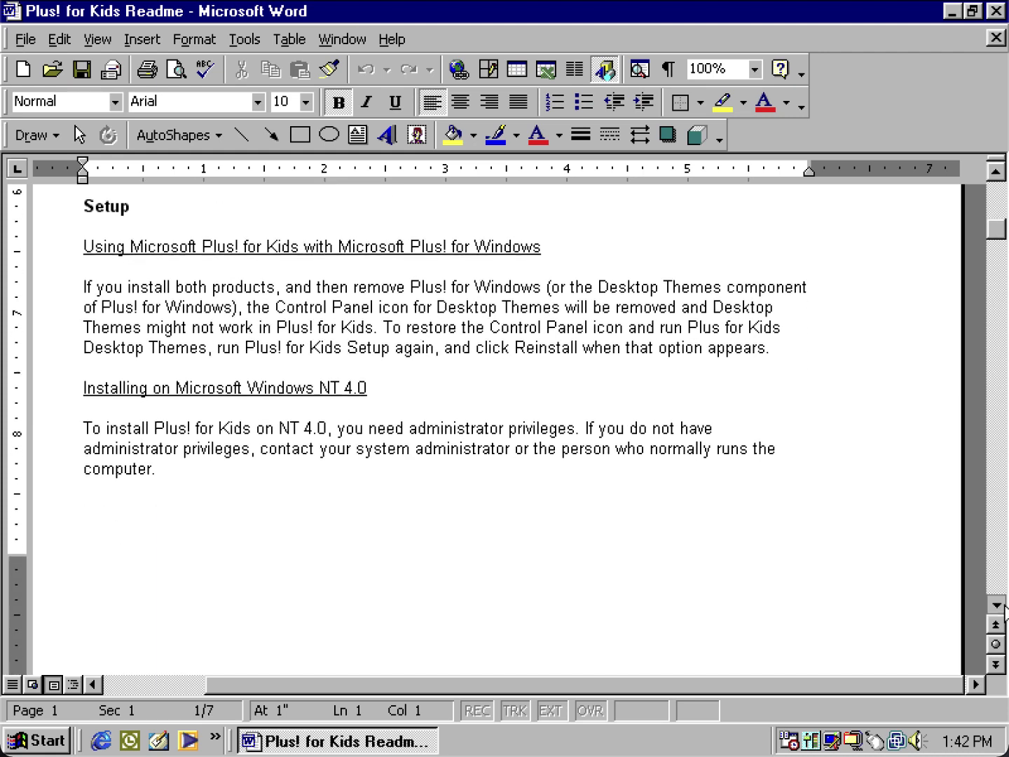
left_click(1003, 607)
left_click(1003, 607)
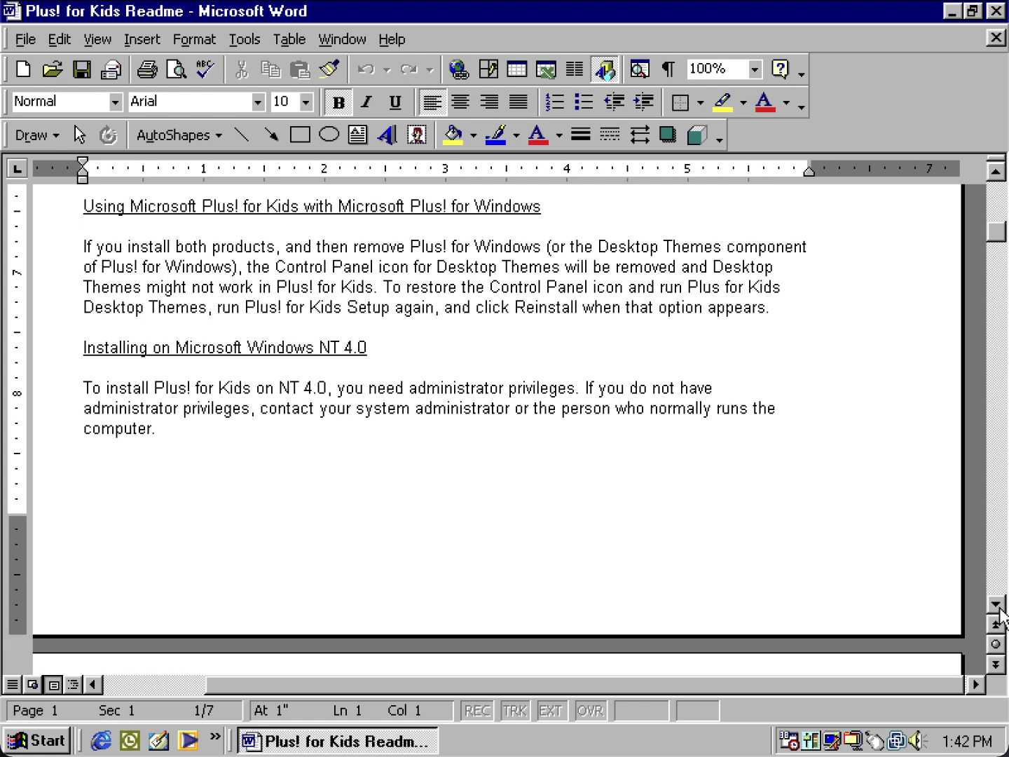
left_click(1002, 609)
left_click(1002, 609)
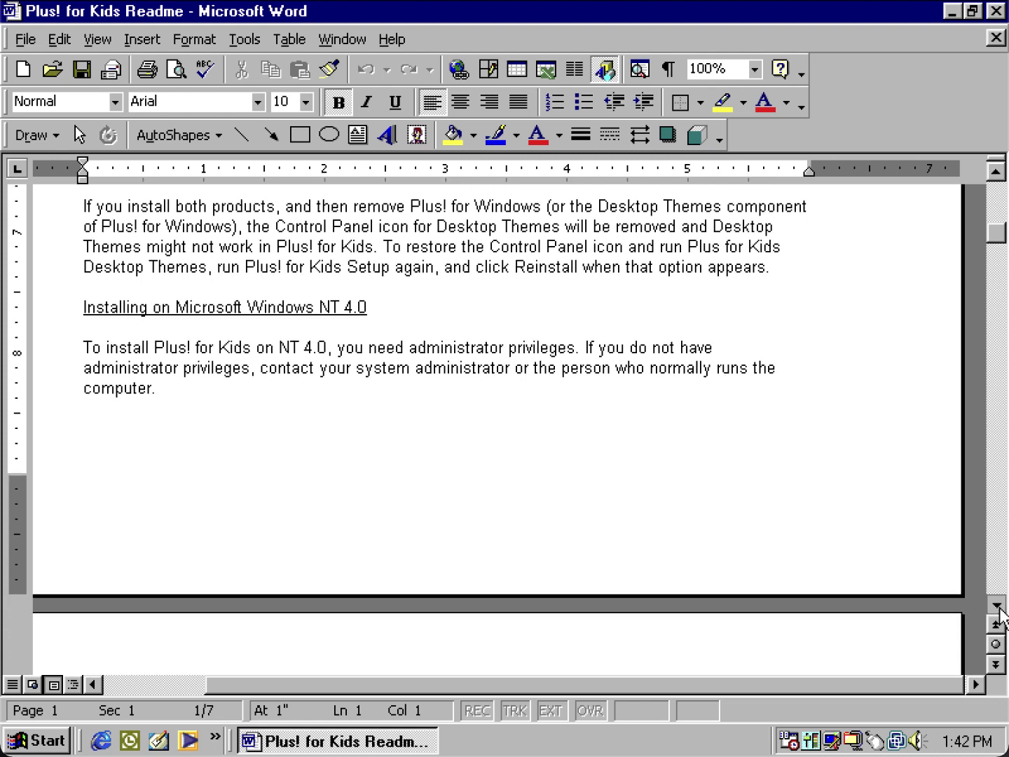
left_click(1002, 609)
left_click_drag(1000, 608, 1000, 609)
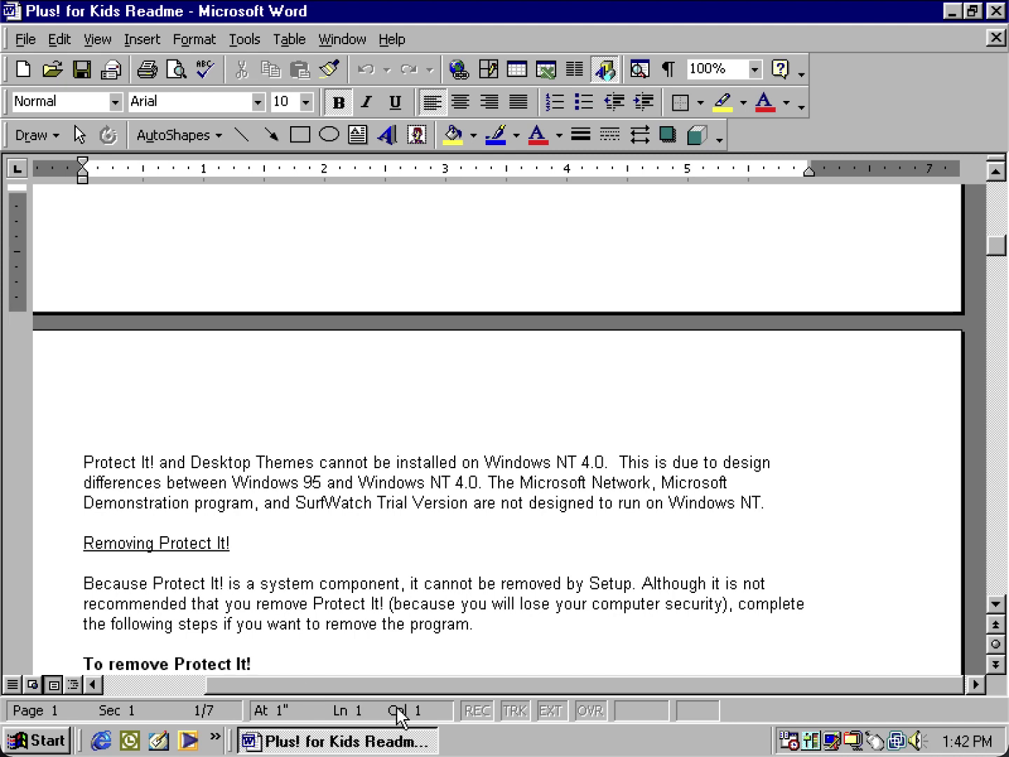
- Read the Readme's sections on removing Protect It! and installing Internet Explorer 3.01, and close the document
left_click(995, 604)
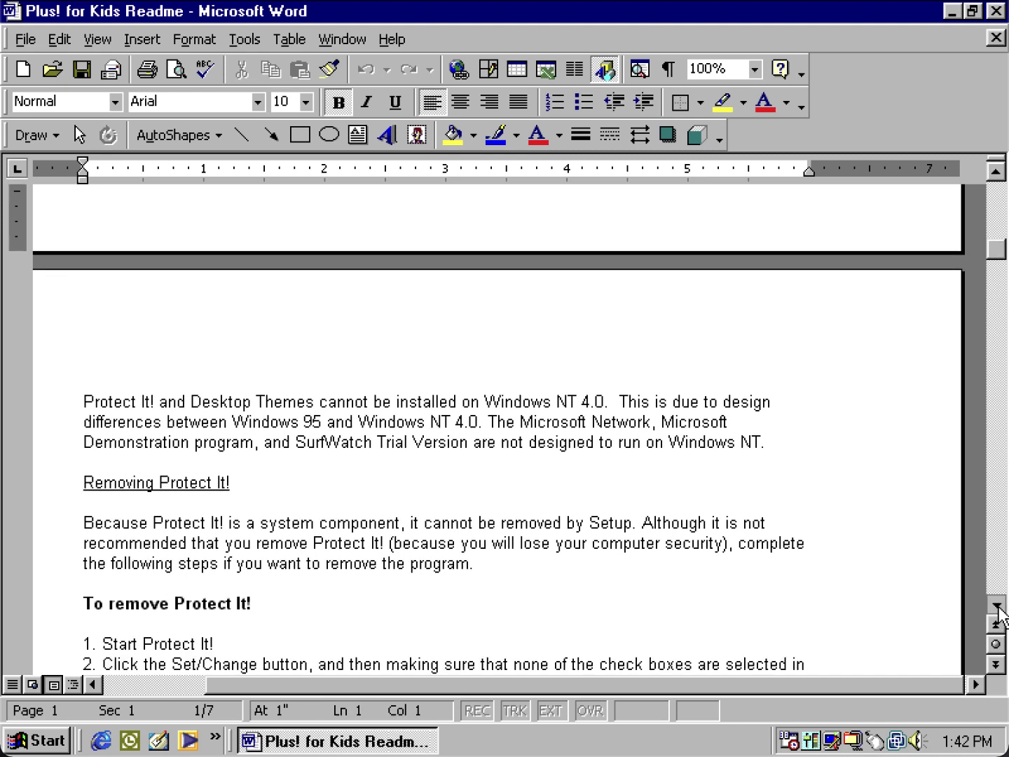
scroll(1000, 614, "down", 3)
left_click(996, 603)
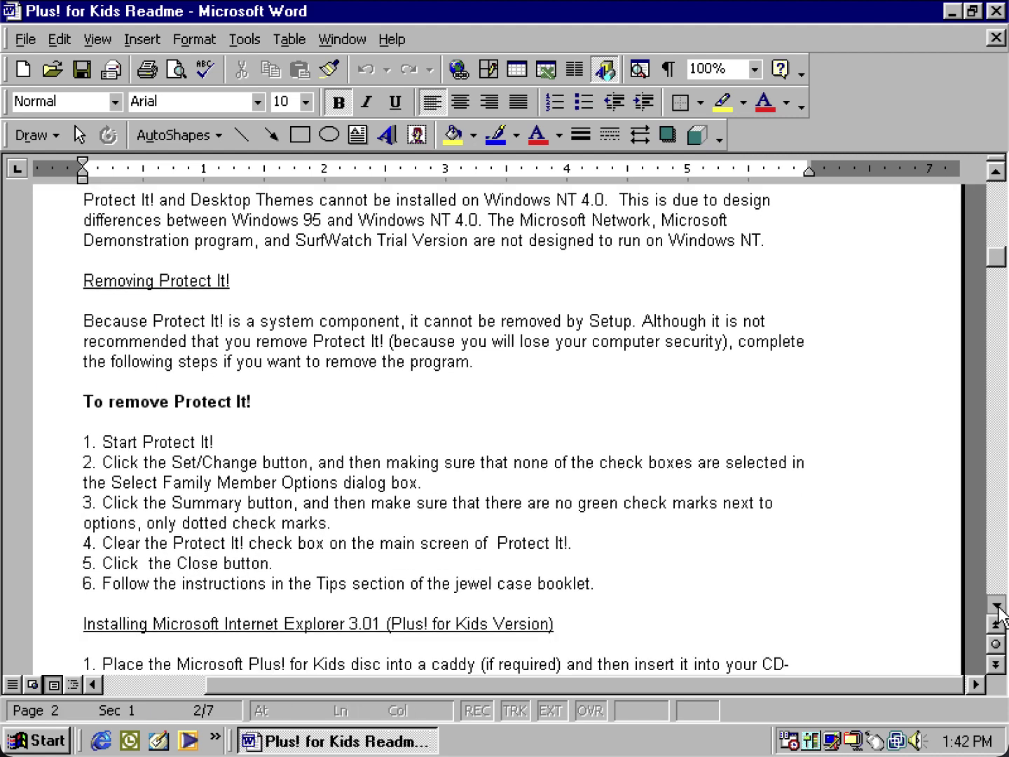
left_click(996, 604)
left_click(996, 604)
left_click(995, 604)
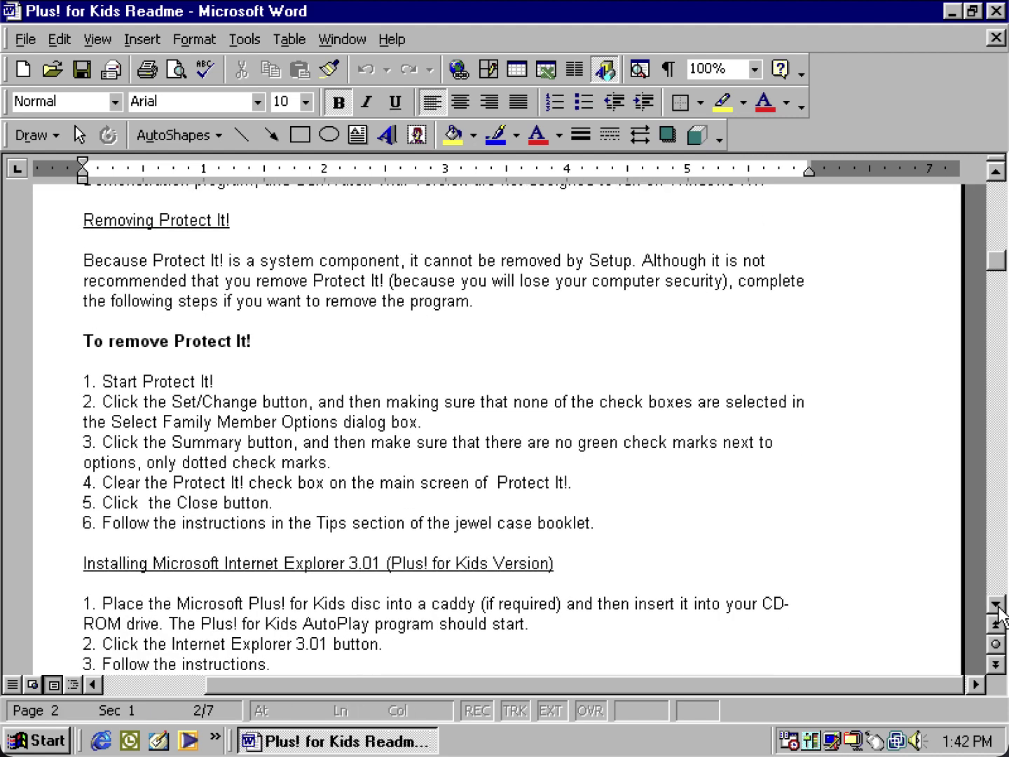
left_click(996, 604)
left_click(995, 603)
left_click(995, 604)
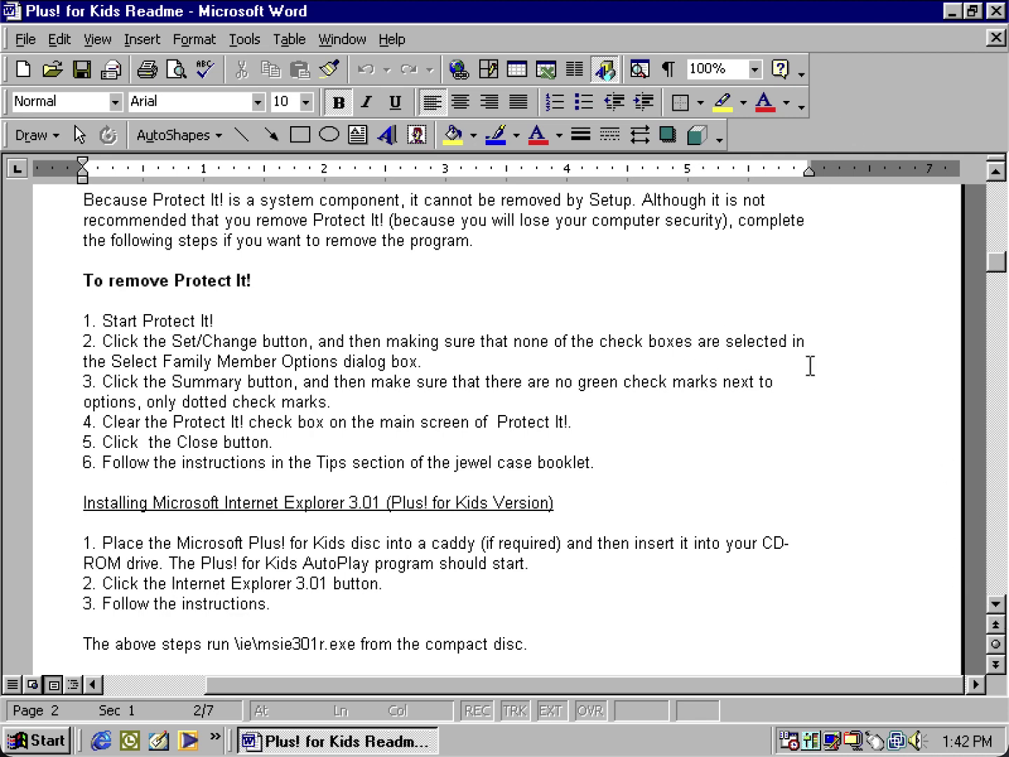
left_click(993, 608)
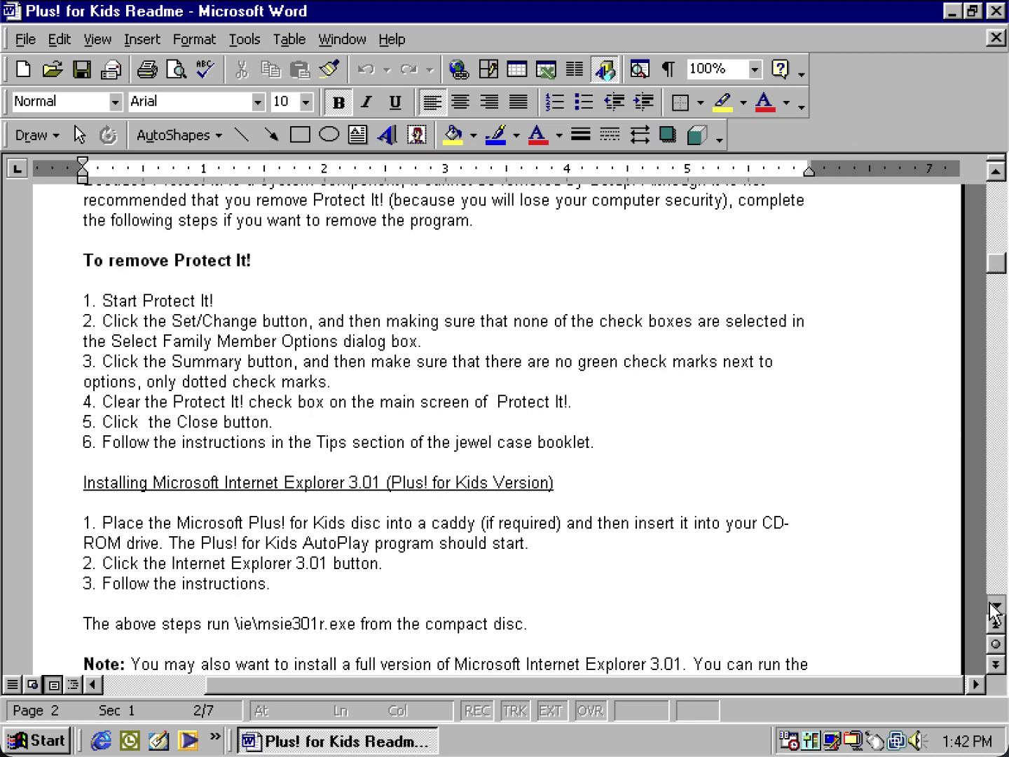
left_click(993, 607)
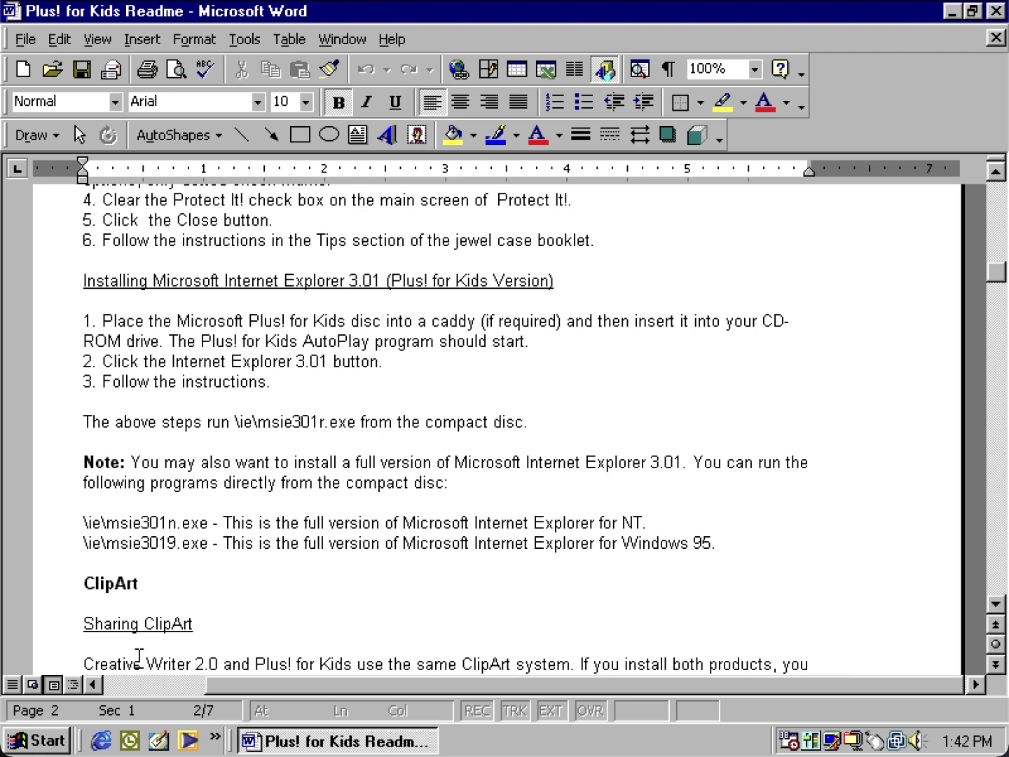
right_click(370, 746)
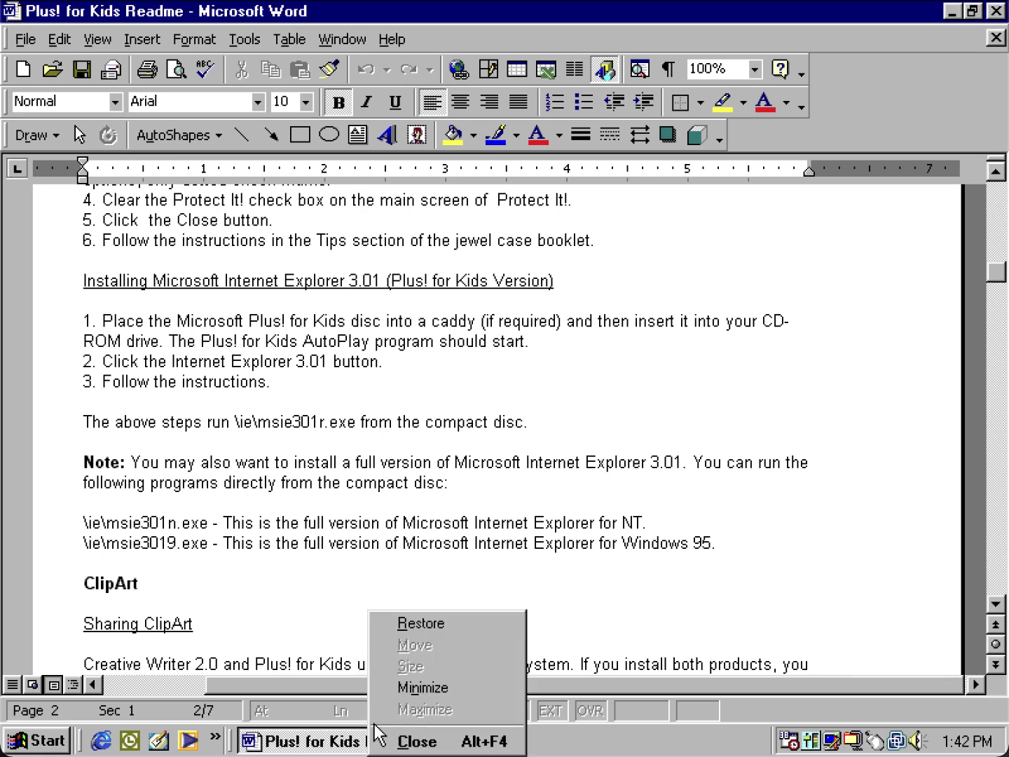
left_click(420, 740)
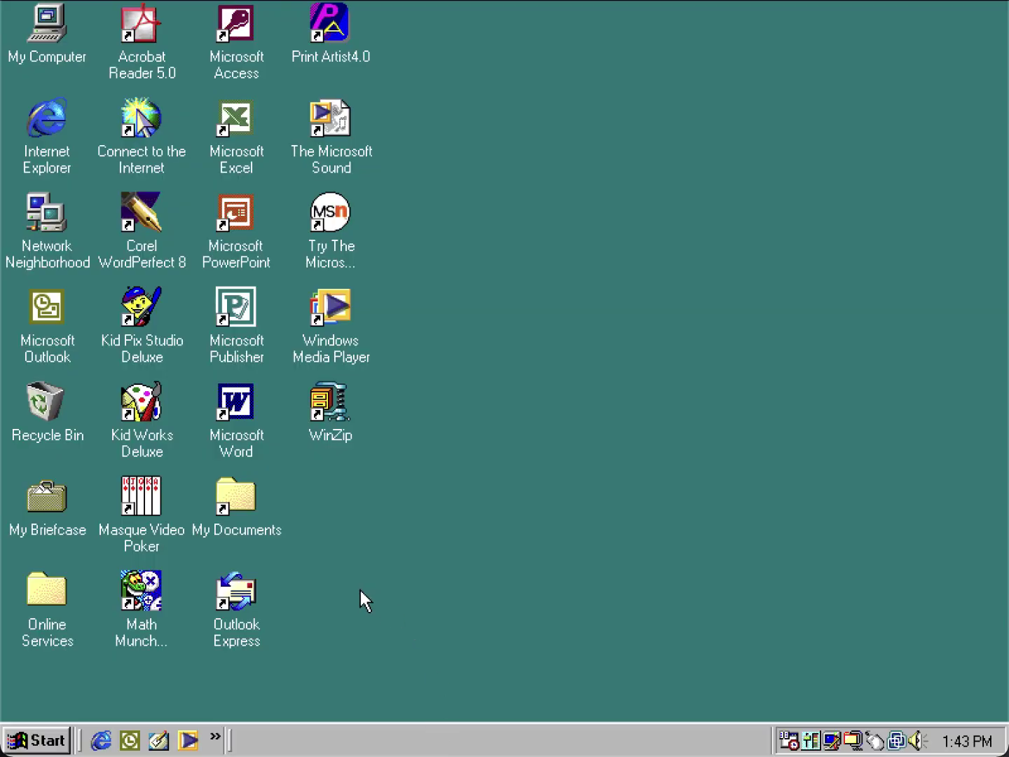
- Open Desktop Themes from the Microsoft Kids program group and select the Baseball (256 color) theme for preview
left_click(59, 737)
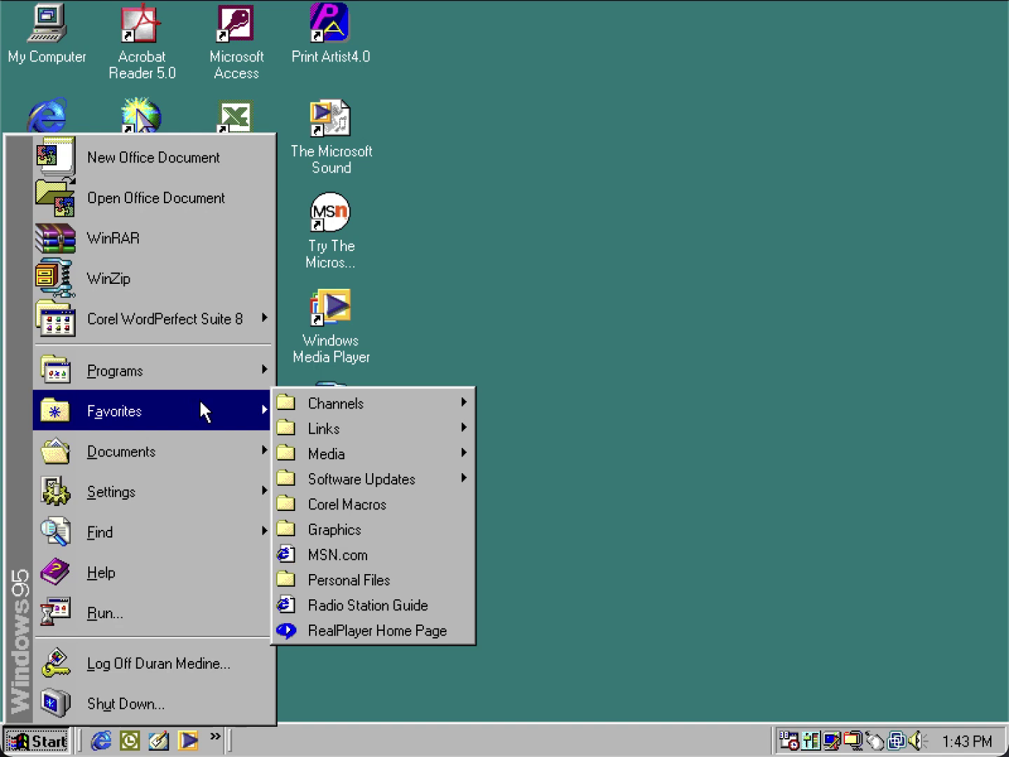
mouse_move(226, 384)
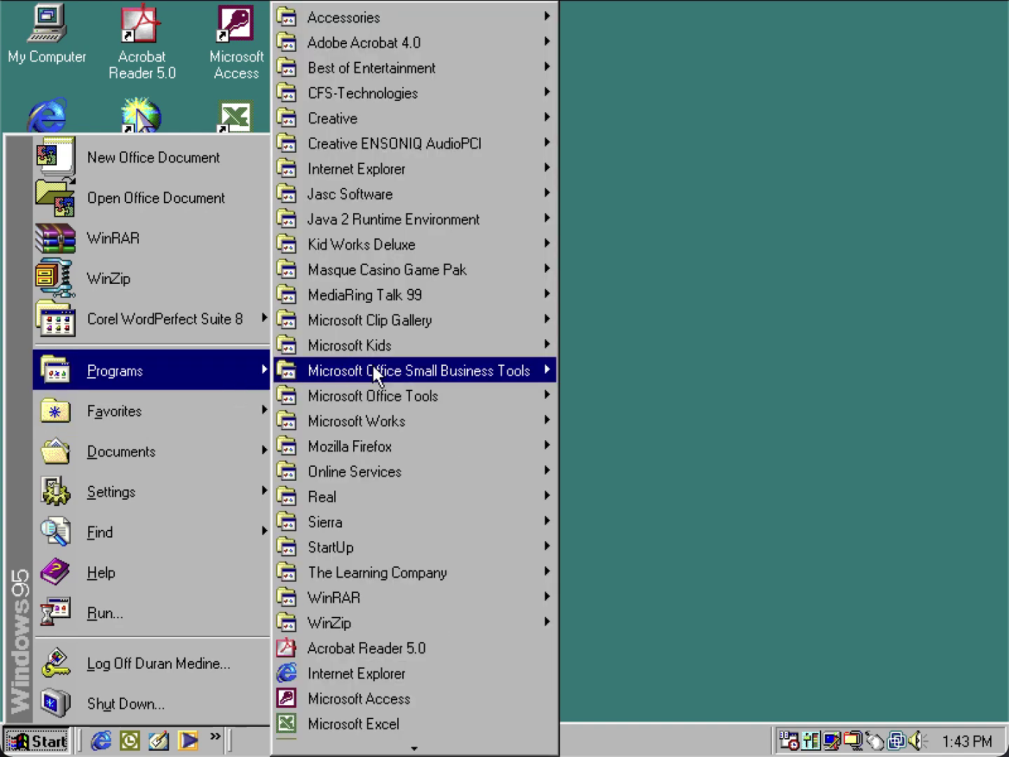
mouse_move(392, 370)
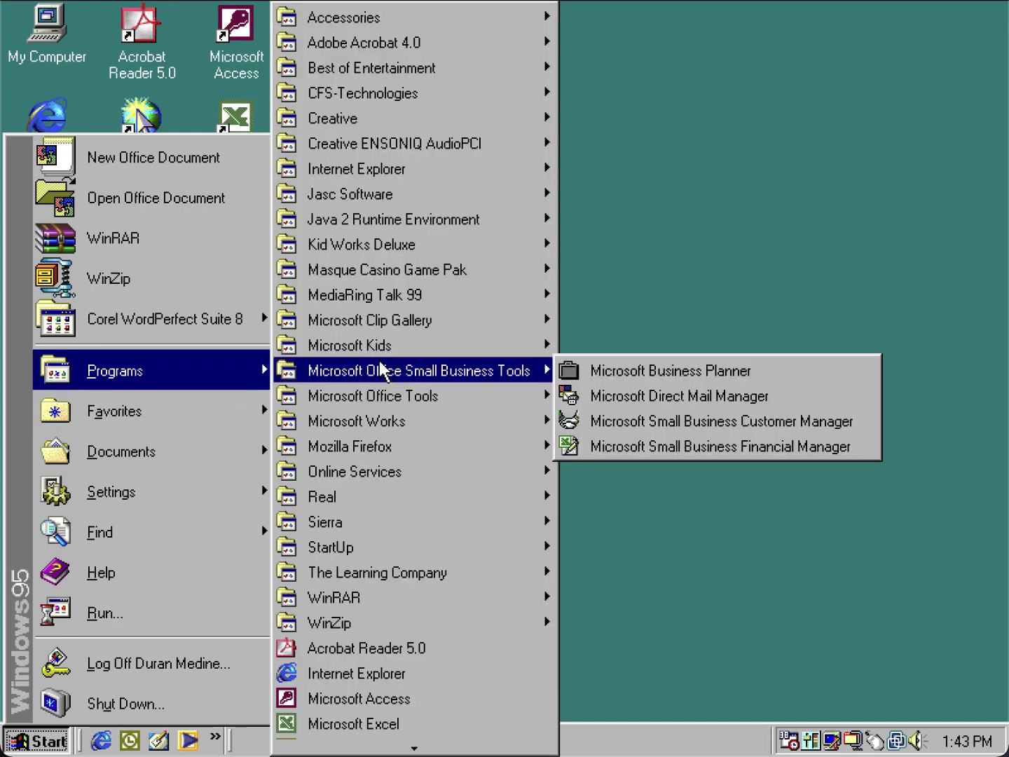
mouse_move(422, 219)
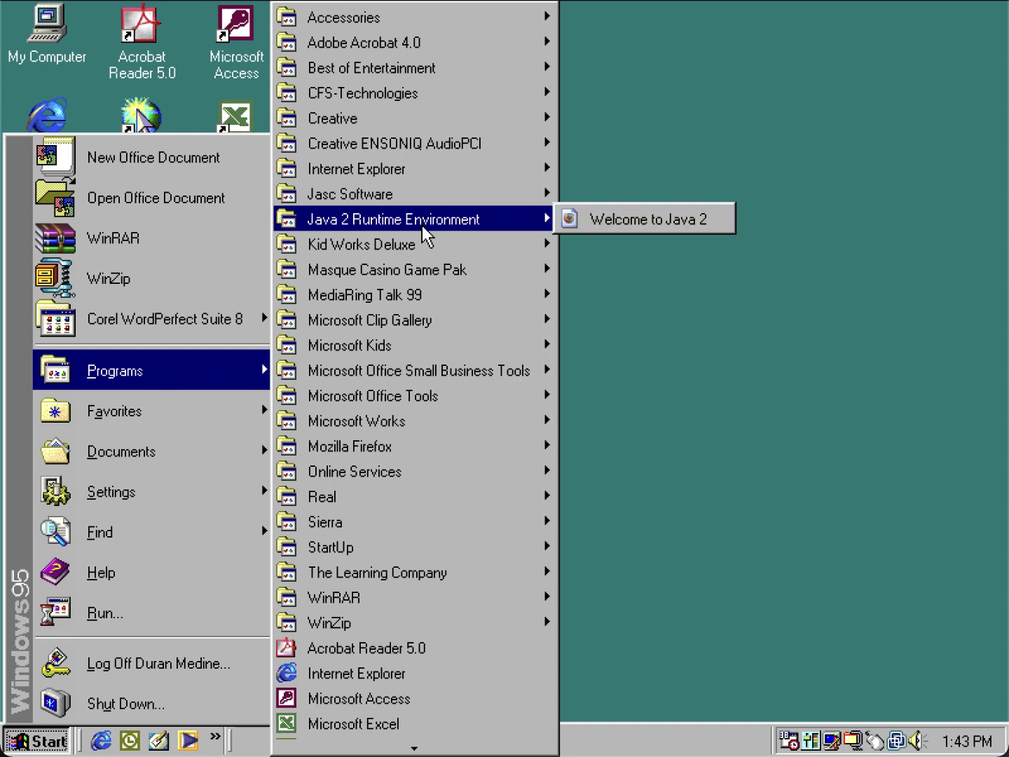
mouse_move(464, 87)
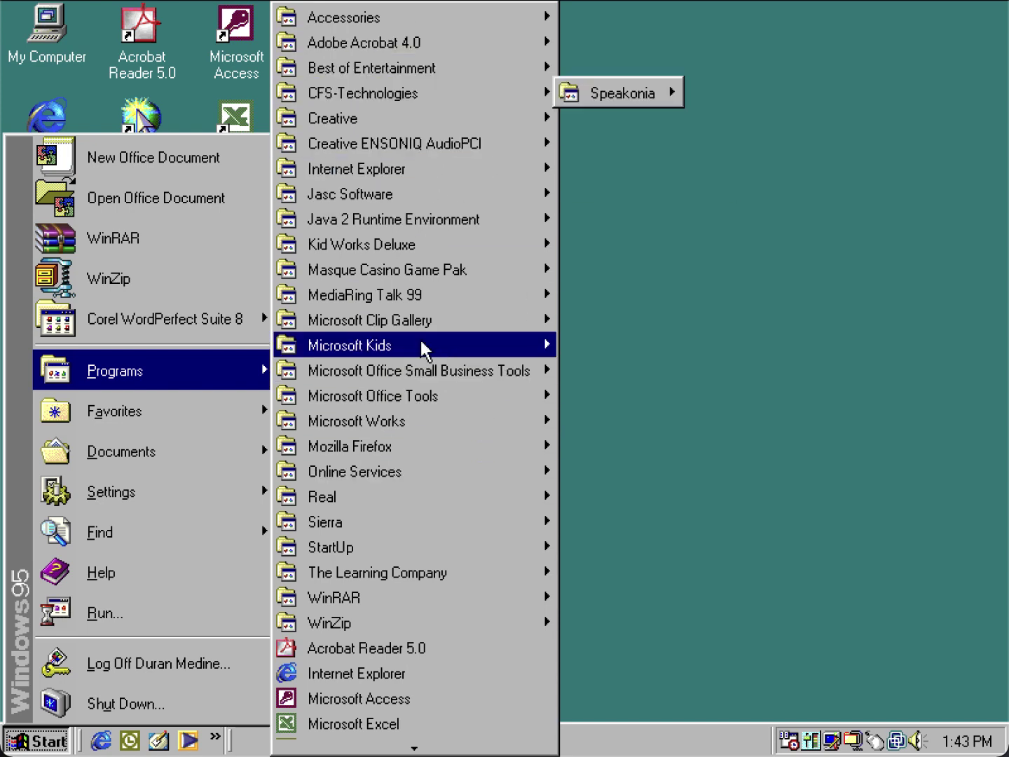
mouse_move(421, 339)
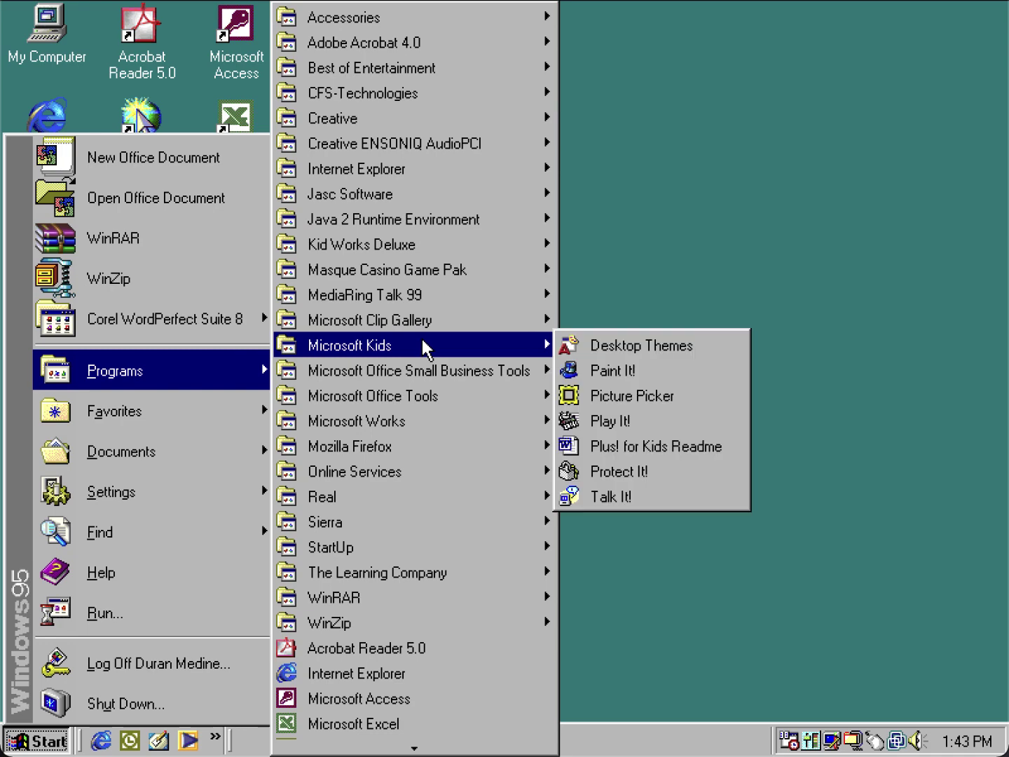
left_click(634, 344)
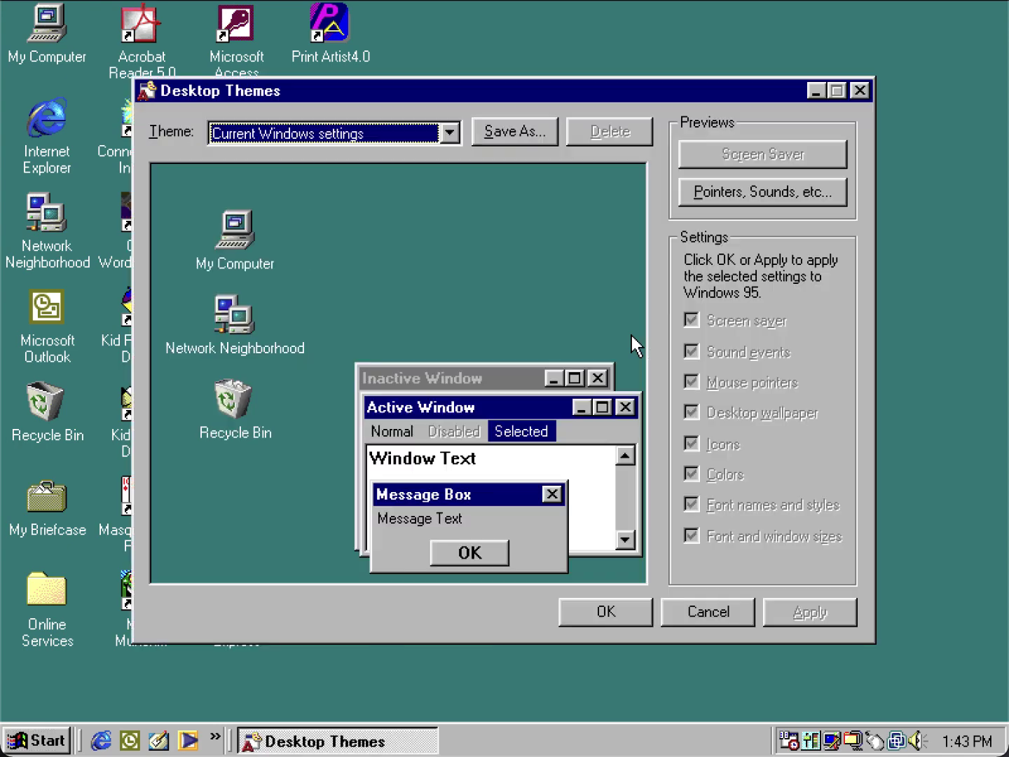
left_click(394, 132)
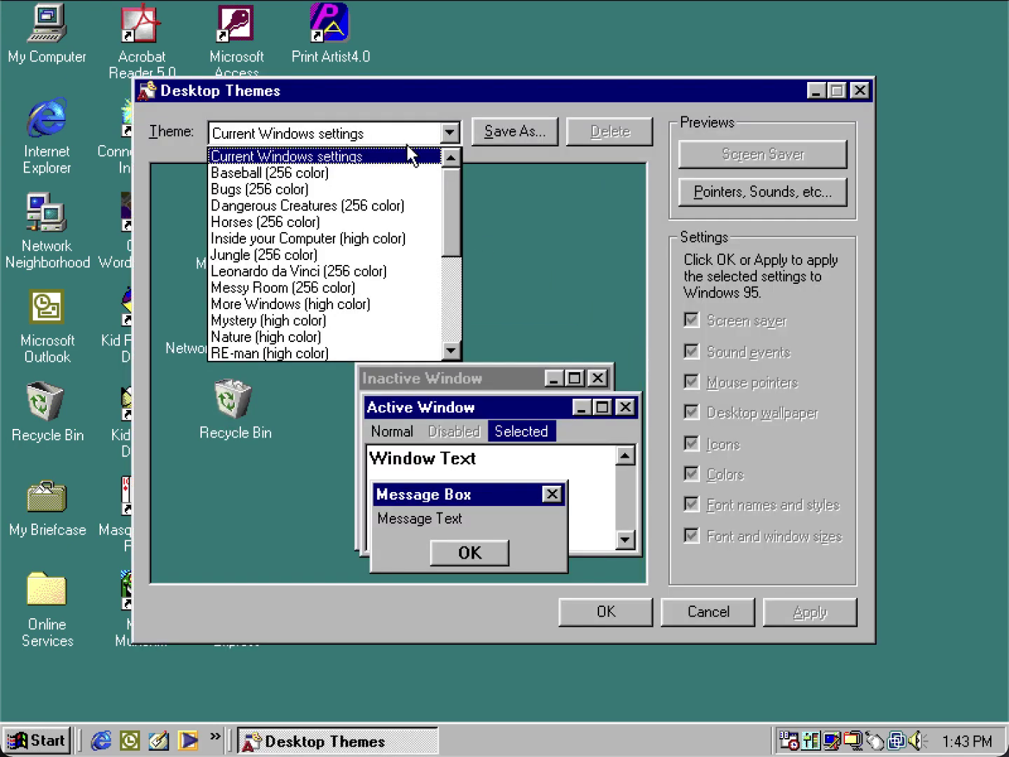
left_click(362, 173)
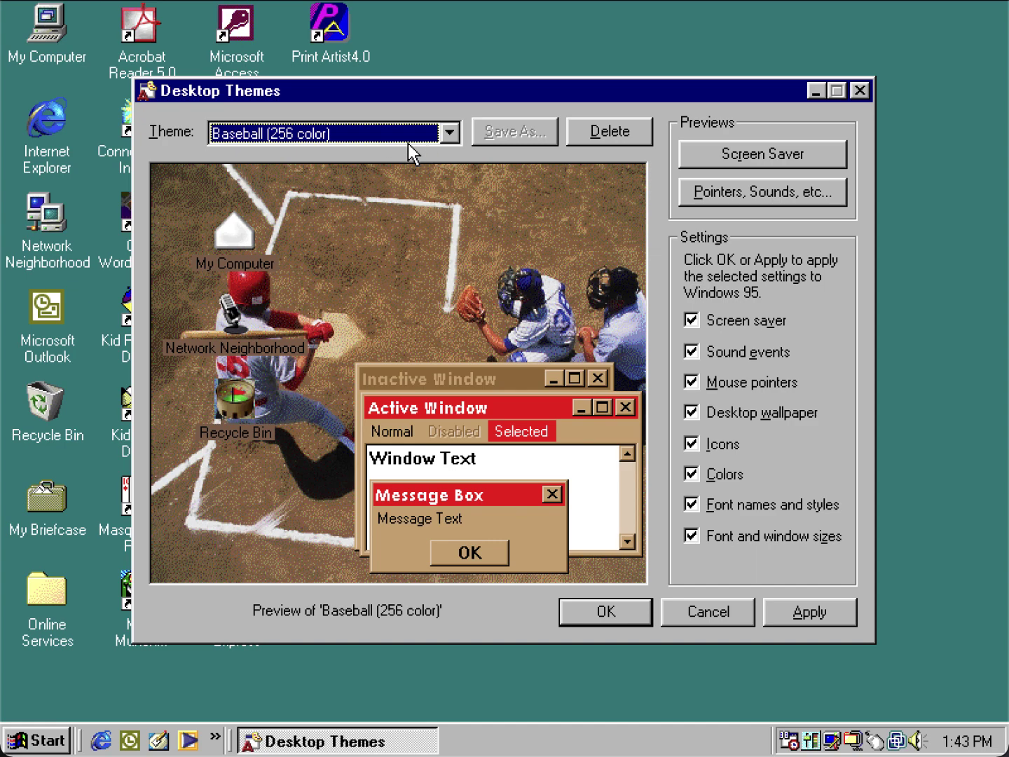
- Look through the theme list and preview the Jungle (256 color) theme
left_click(407, 141)
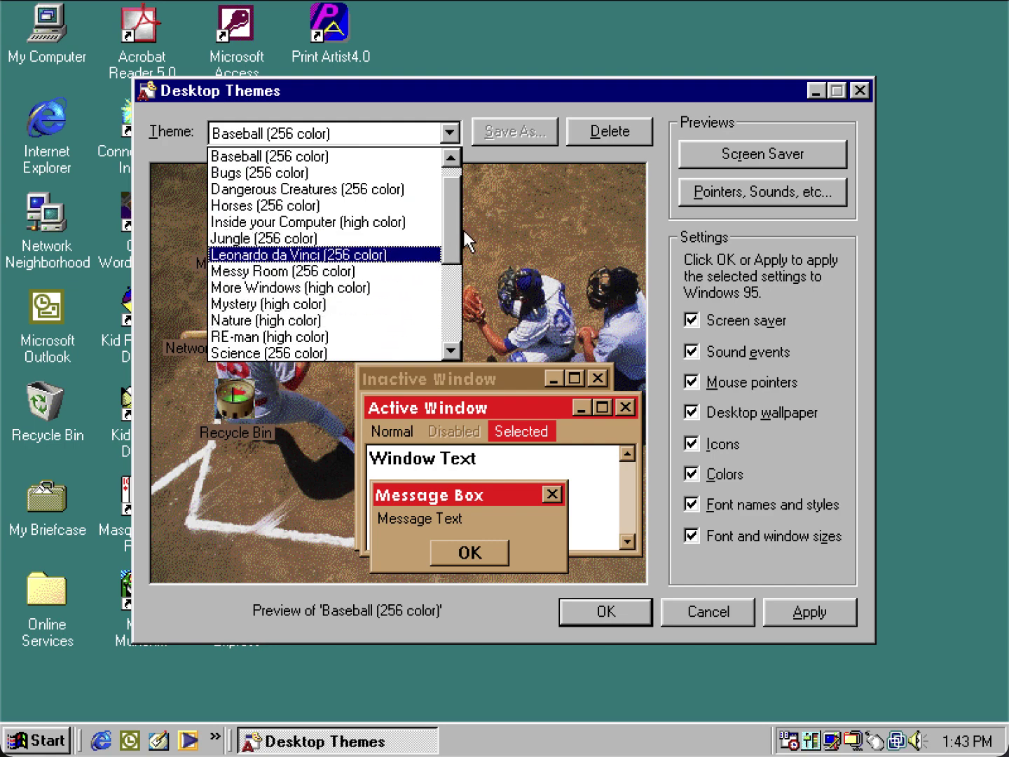
scroll(448, 259, "down", 1)
scroll(337, 216, "up", 2)
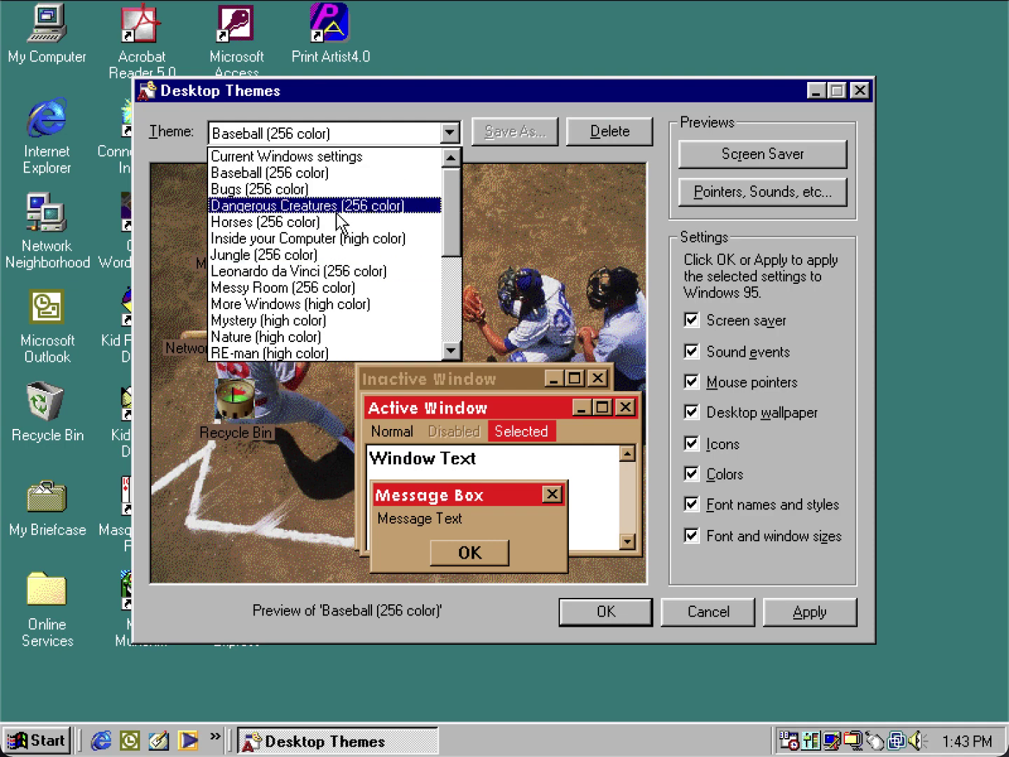
left_click(331, 257)
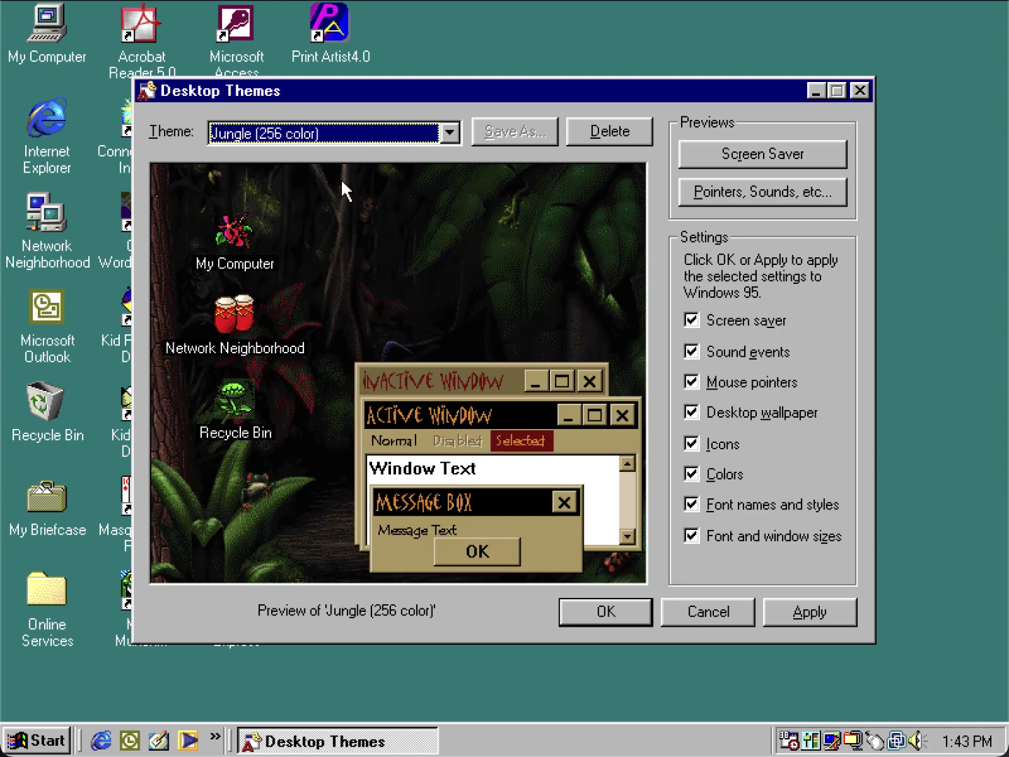
- Preview the Space (256 color) theme, followed by the Underwater (256 color) theme
left_click(334, 138)
scroll(450, 334, "down", 2)
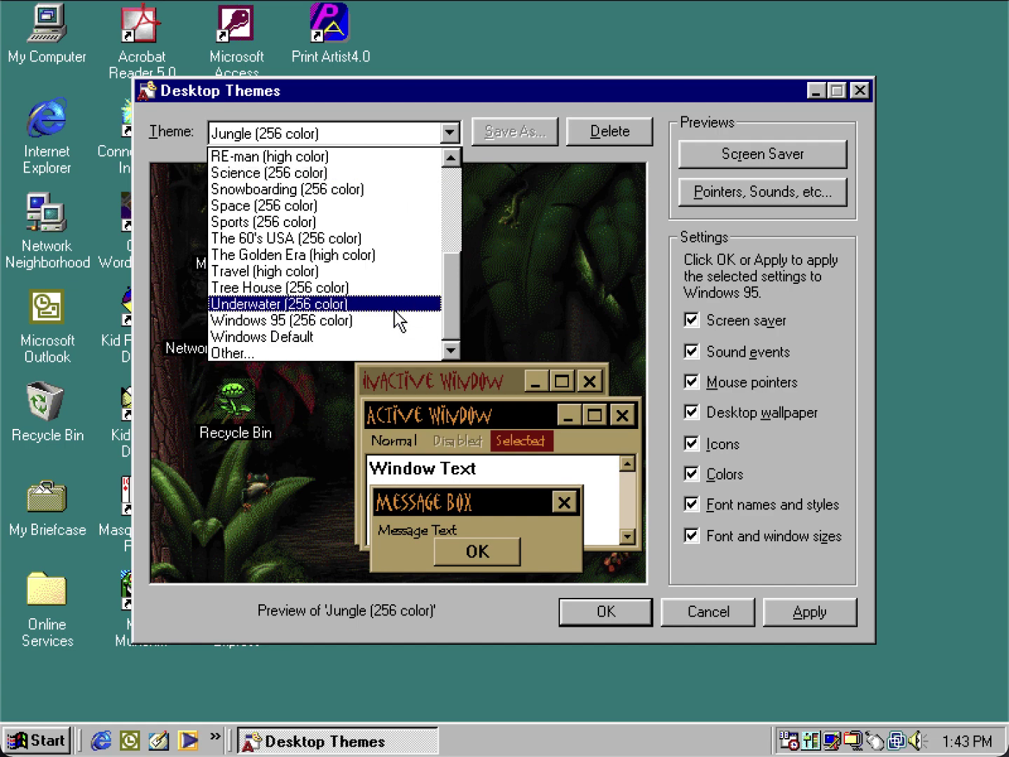
left_click(353, 208)
left_click(363, 123)
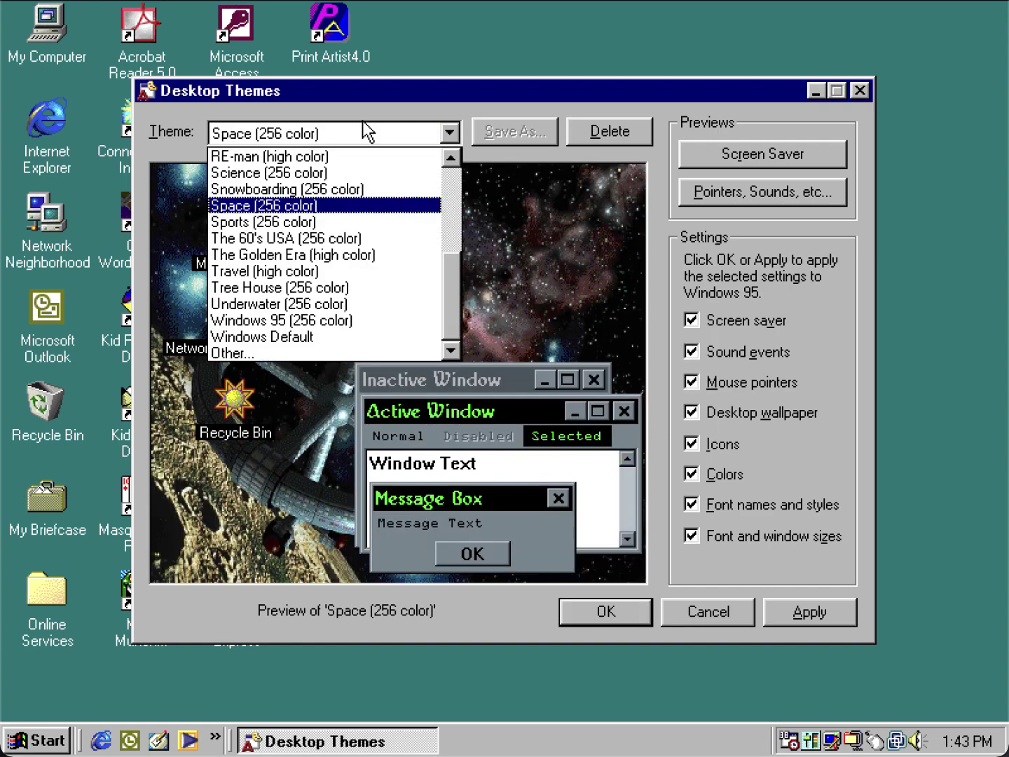
left_click(366, 303)
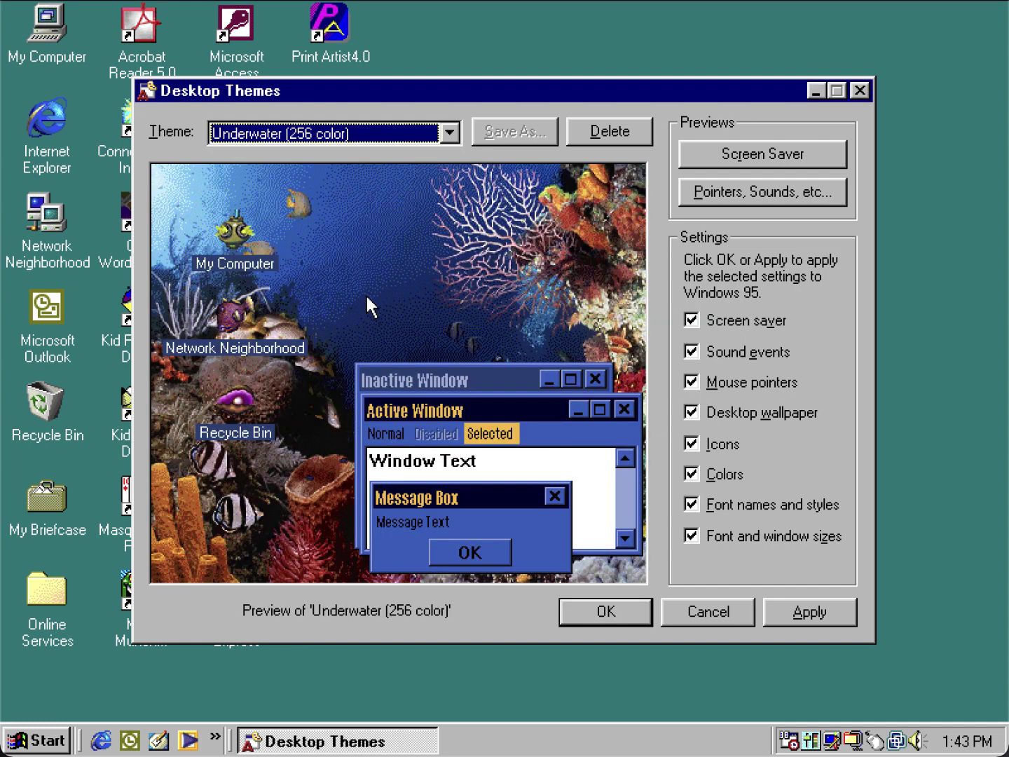
- Look over the whole list of available themes and preview the Horses (256 color) theme
left_click(367, 132)
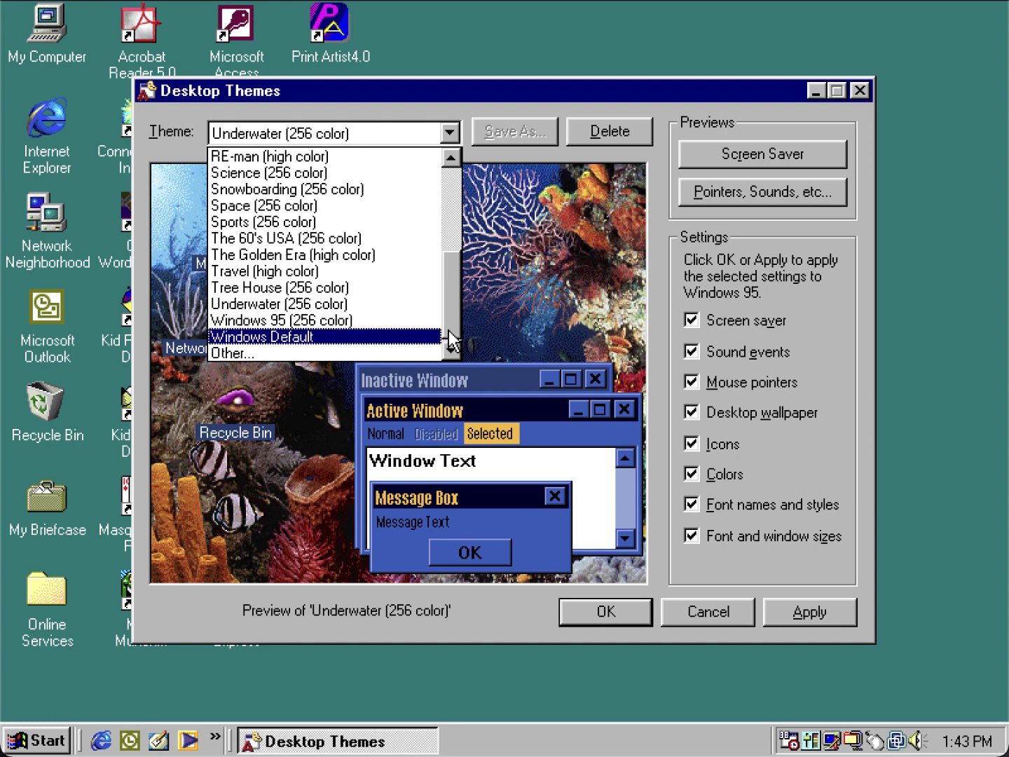
left_click_drag(449, 333, 449, 256)
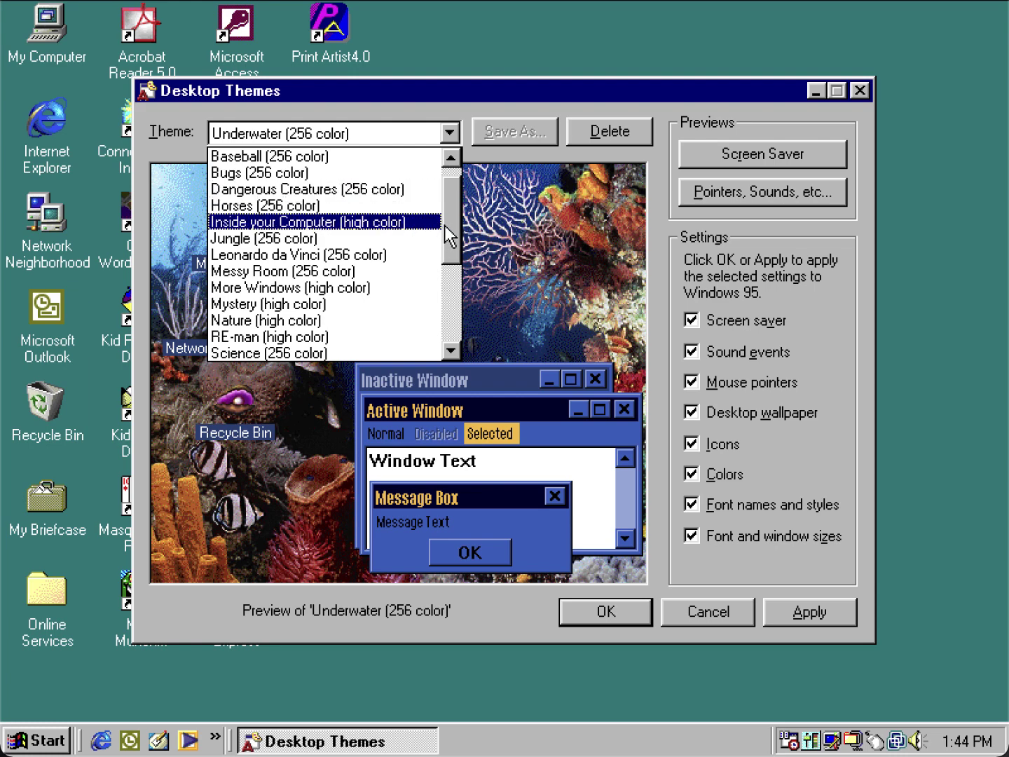
left_click_drag(449, 216, 434, 318)
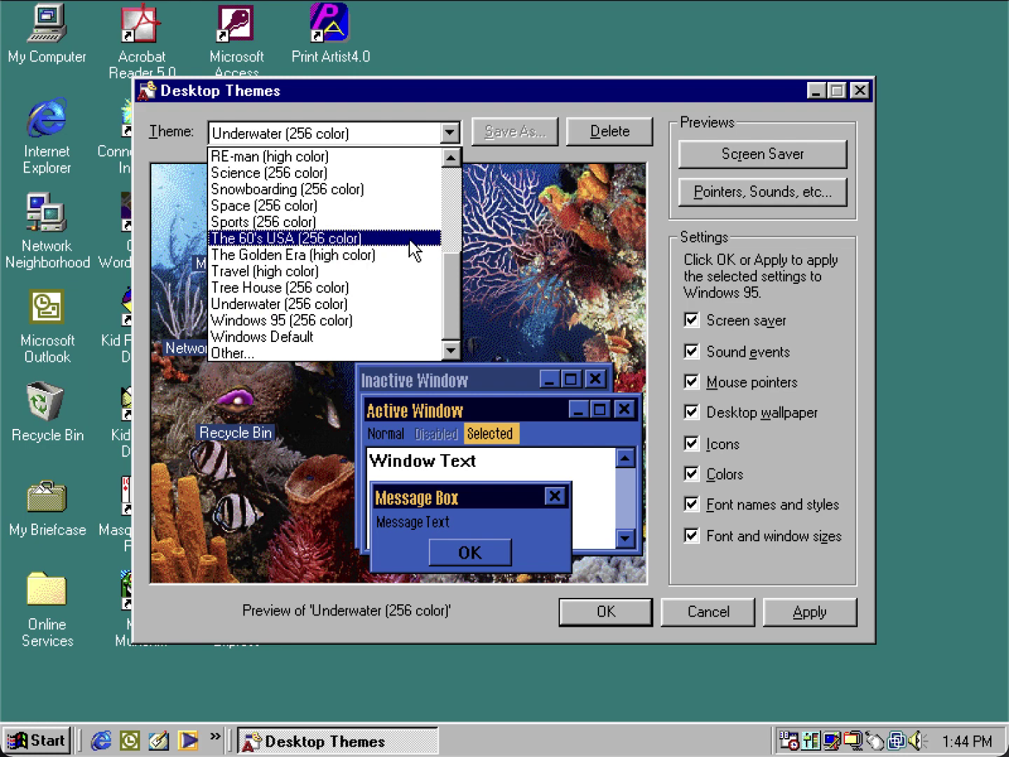
left_click_drag(452, 295, 439, 243)
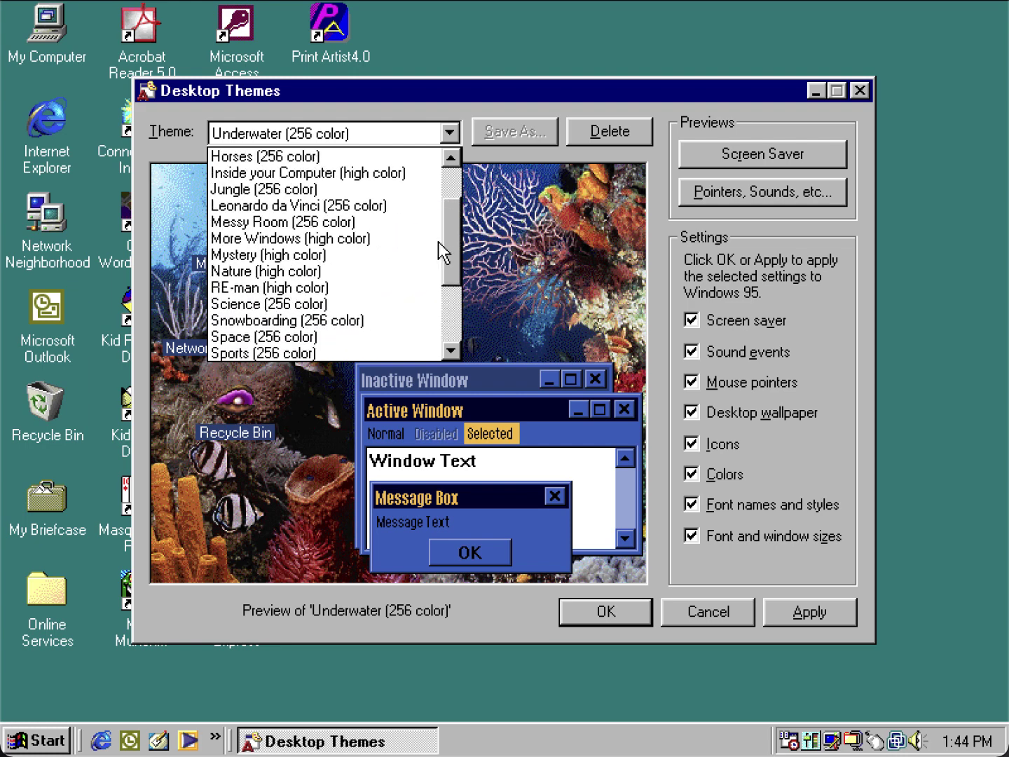
left_click(247, 153)
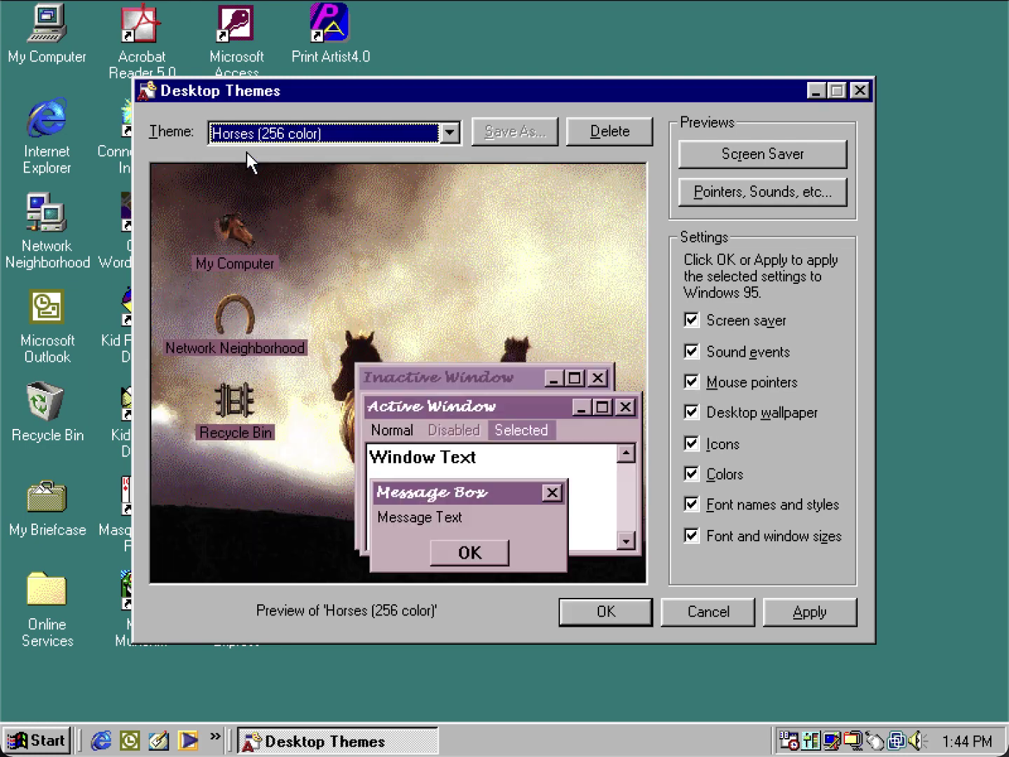
- Preview the RE-man (high color) theme, followed by the Snowboarding (256 color) theme
left_click(253, 142)
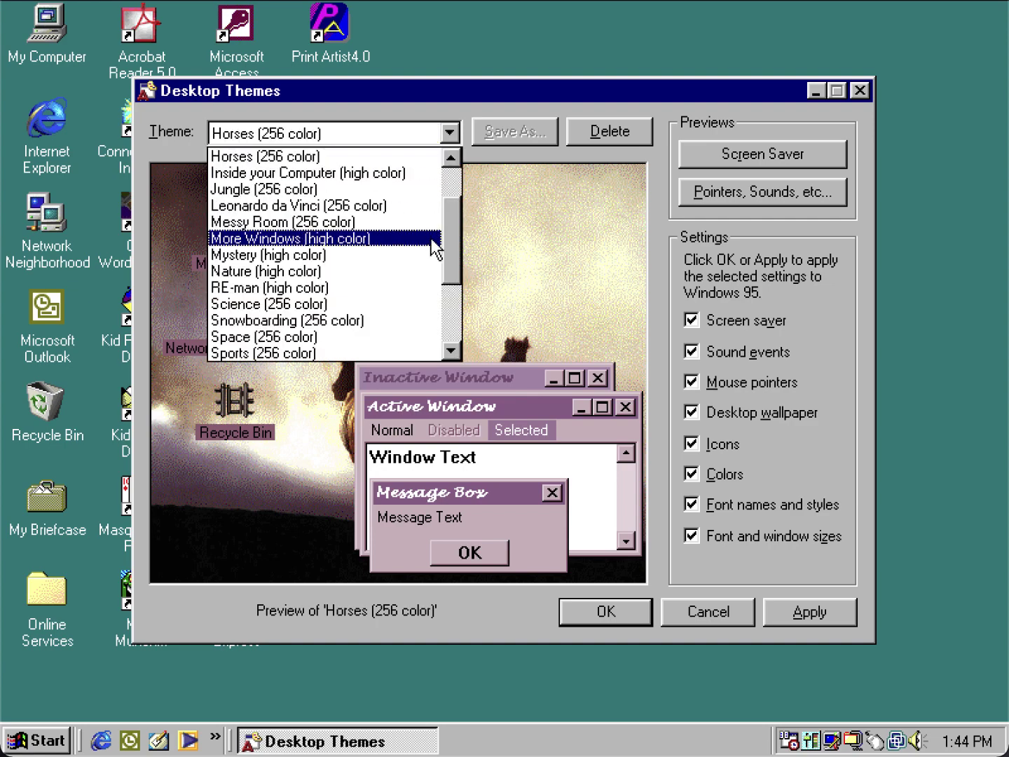
left_click_drag(445, 256, 446, 117)
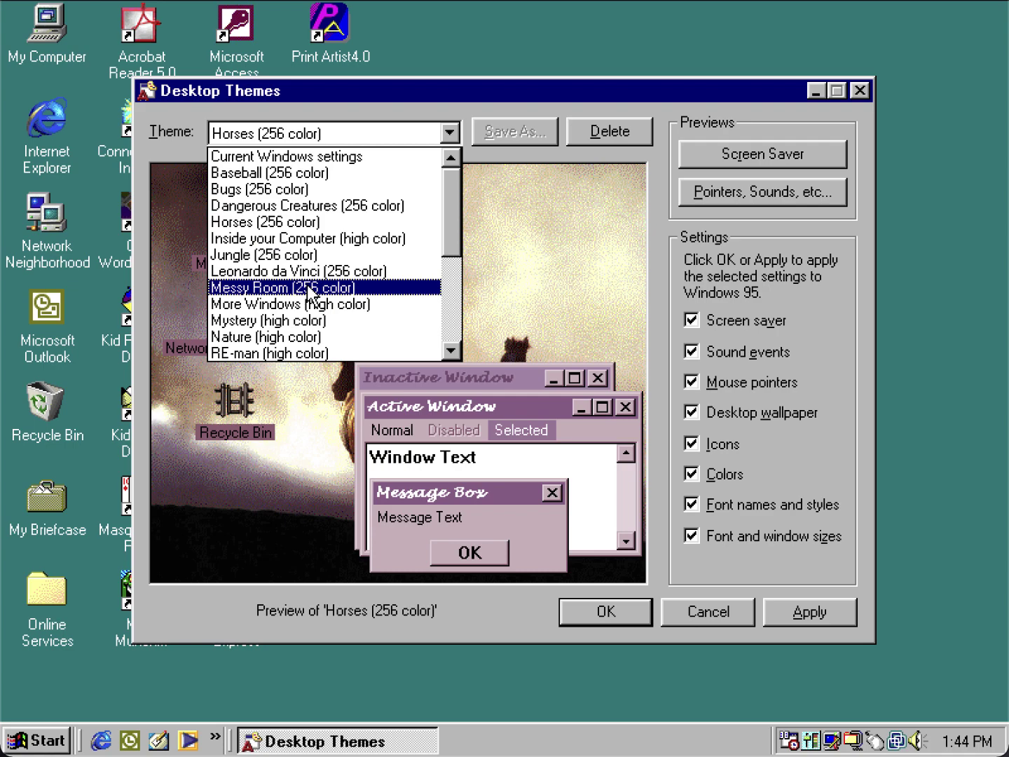
left_click(288, 349)
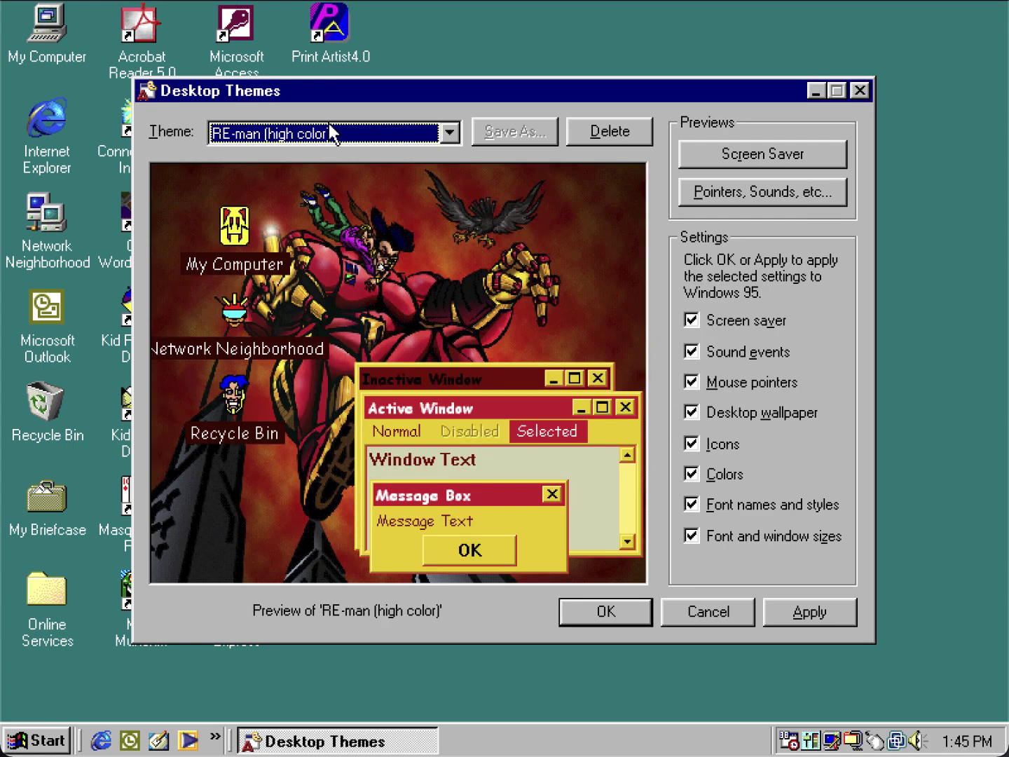
left_click(333, 134)
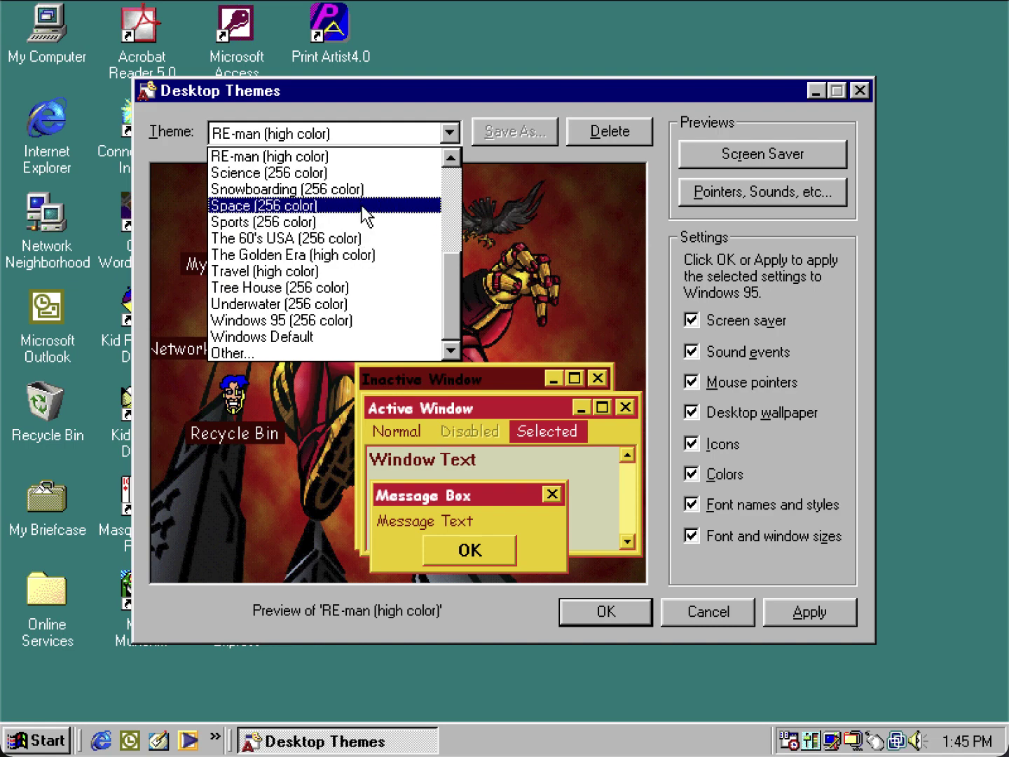
left_click(377, 189)
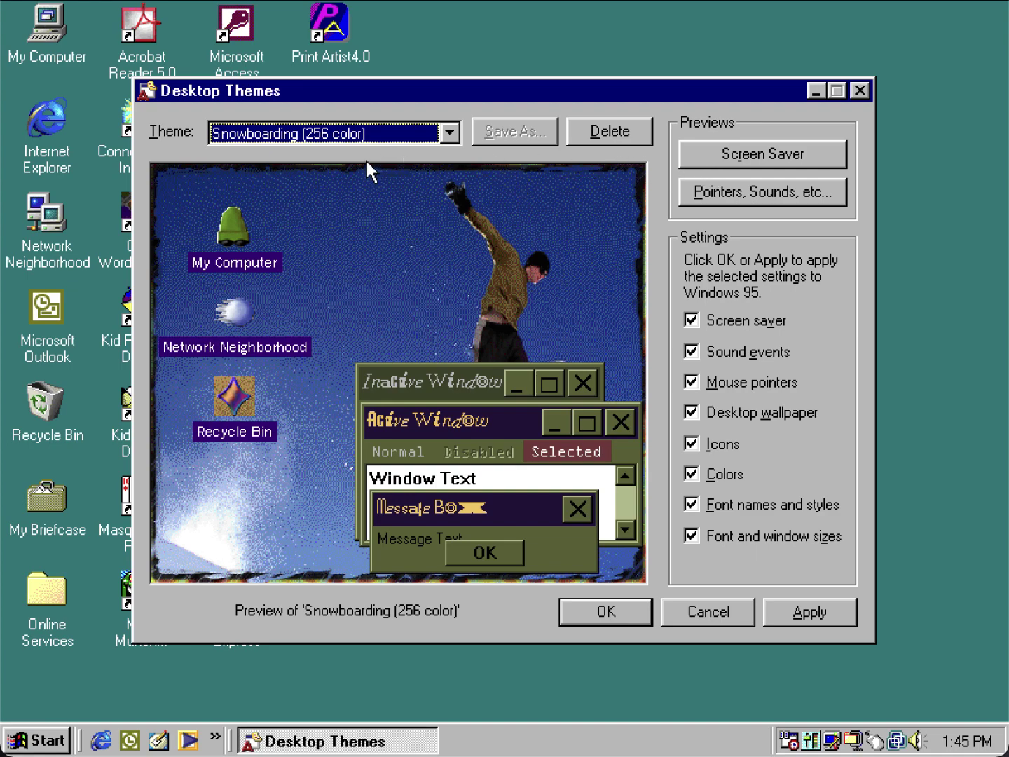
- Preview the Sports (256 color) theme and inspect its mouse pointers and their file path, closing the pointer preview
left_click(363, 136)
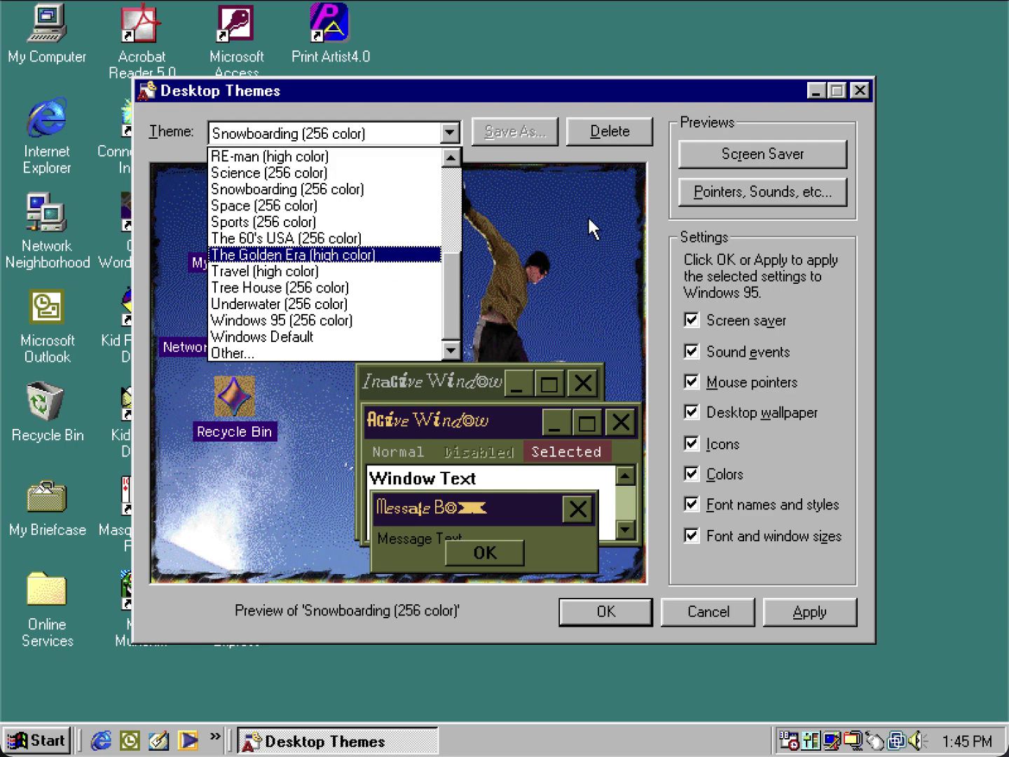
left_click(367, 224)
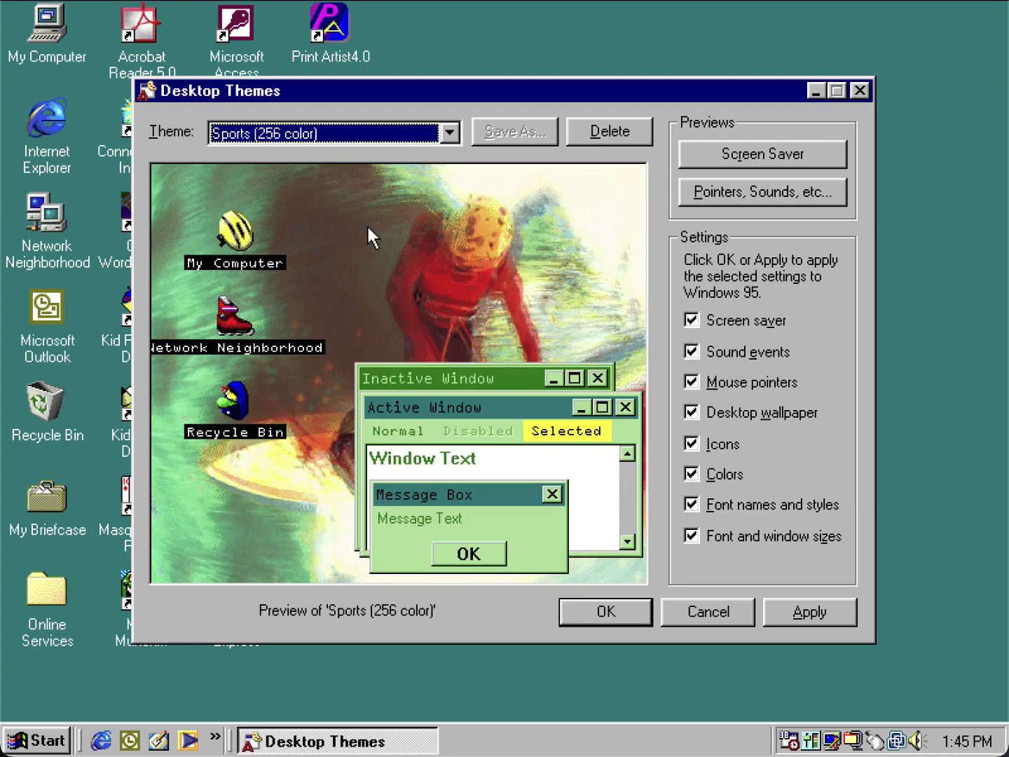
left_click(766, 200)
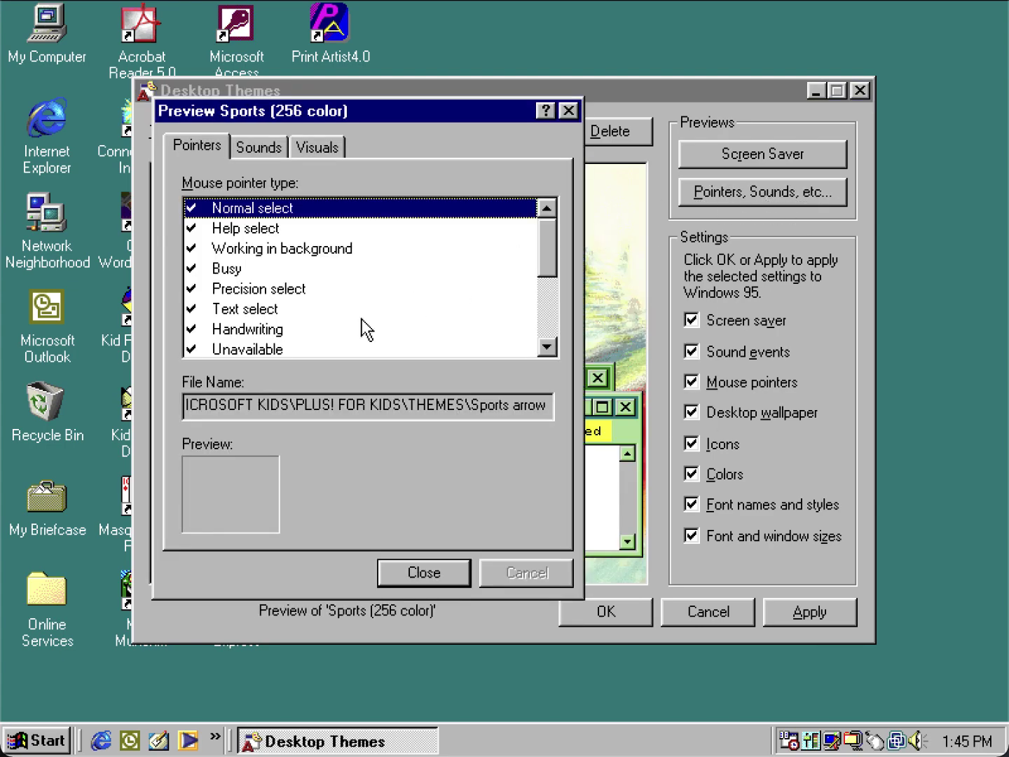
left_click_drag(237, 405, 435, 404)
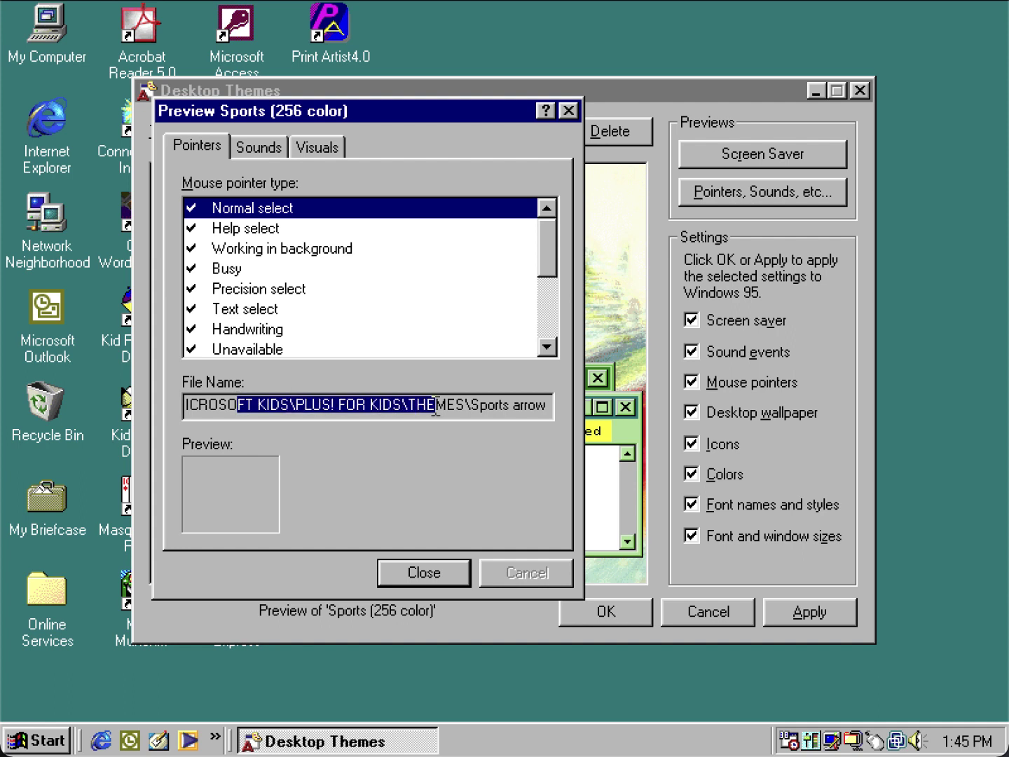
left_click(289, 404)
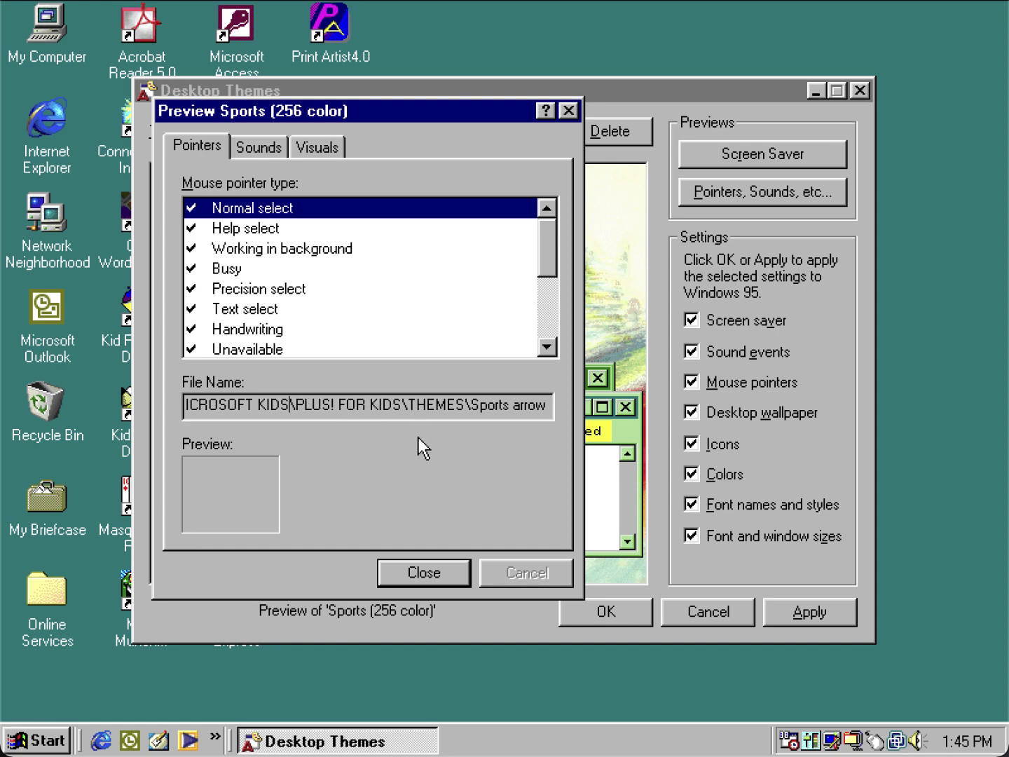
left_click(408, 559)
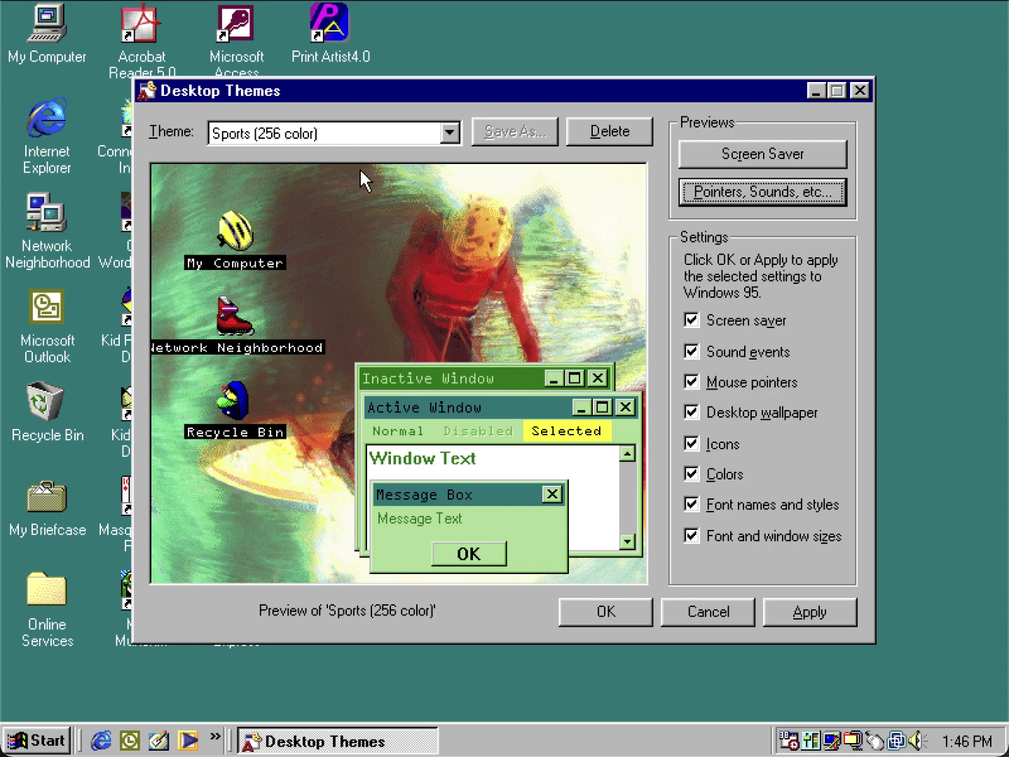
- Preview the Windows Default theme and leave Desktop Themes without applying any changes
left_click(361, 133)
left_click(340, 337)
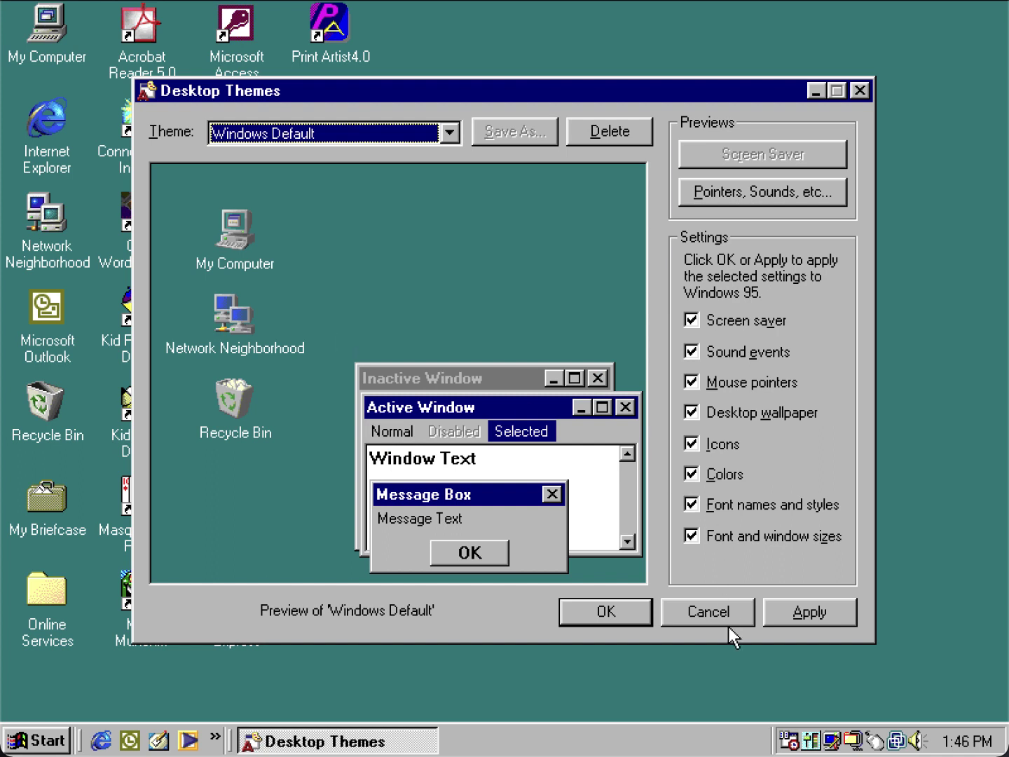
left_click(709, 611)
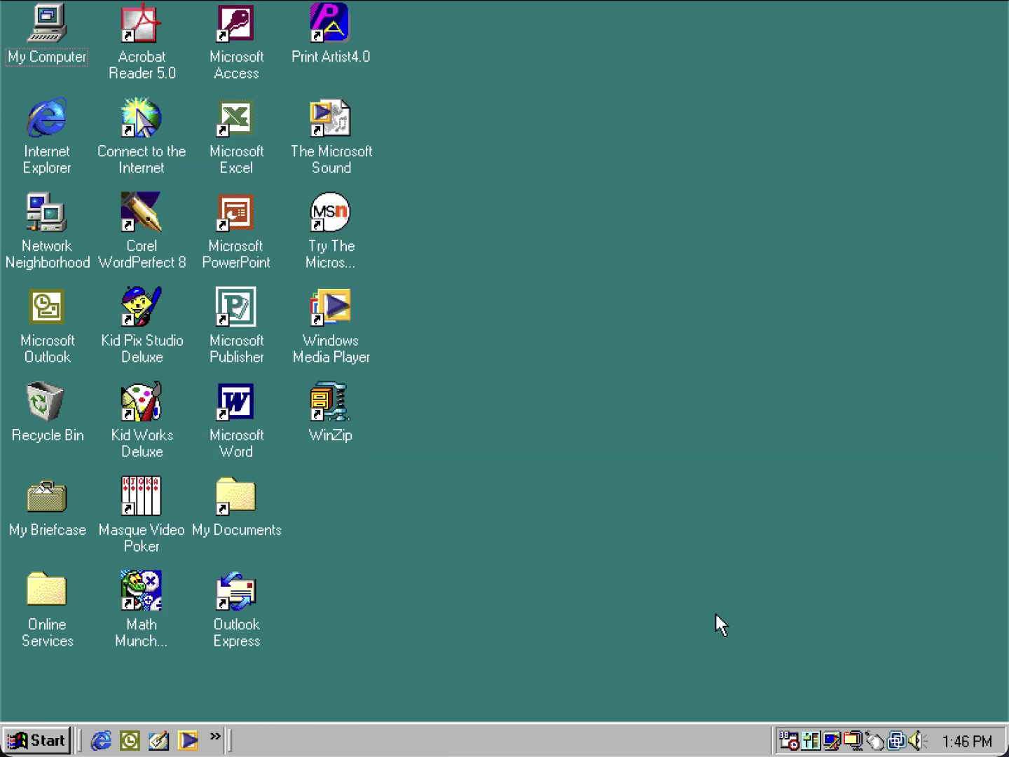
- Open Paint It! from the Microsoft Kids program group
left_click(56, 739)
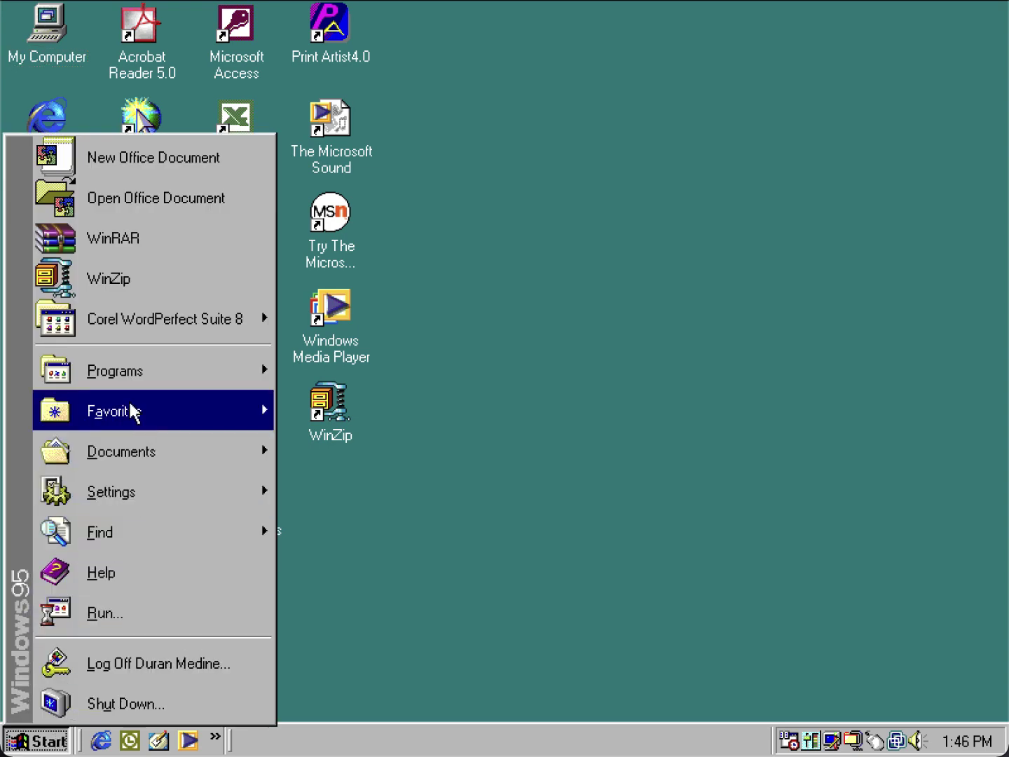
mouse_move(206, 384)
mouse_move(479, 423)
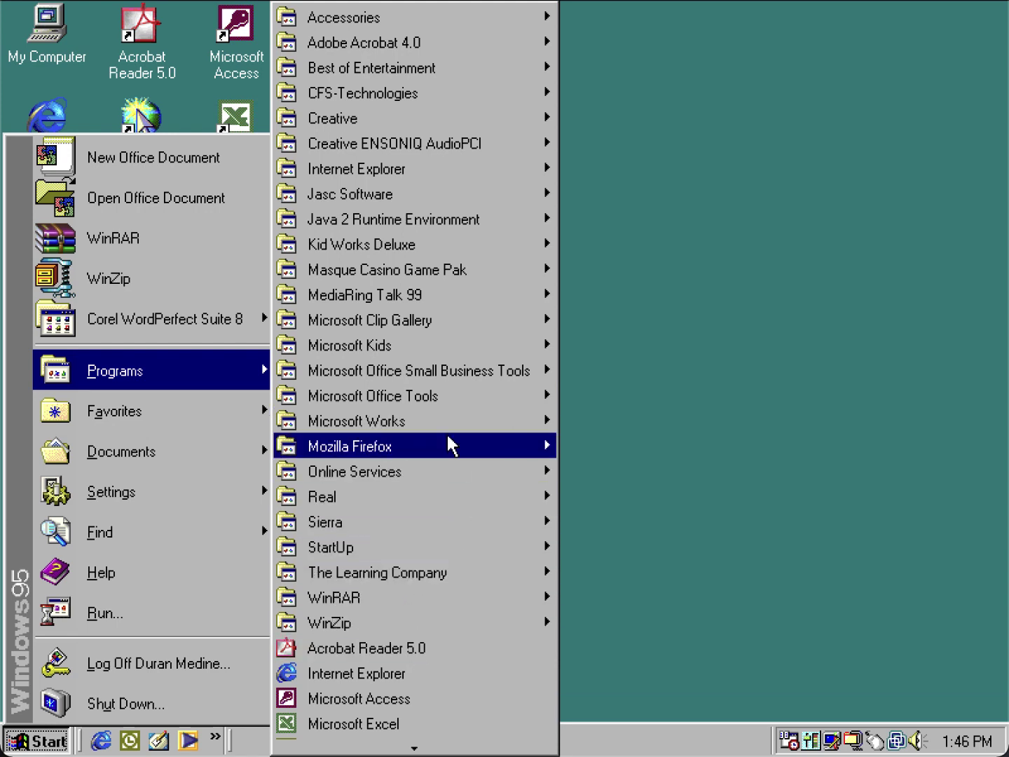
mouse_move(422, 749)
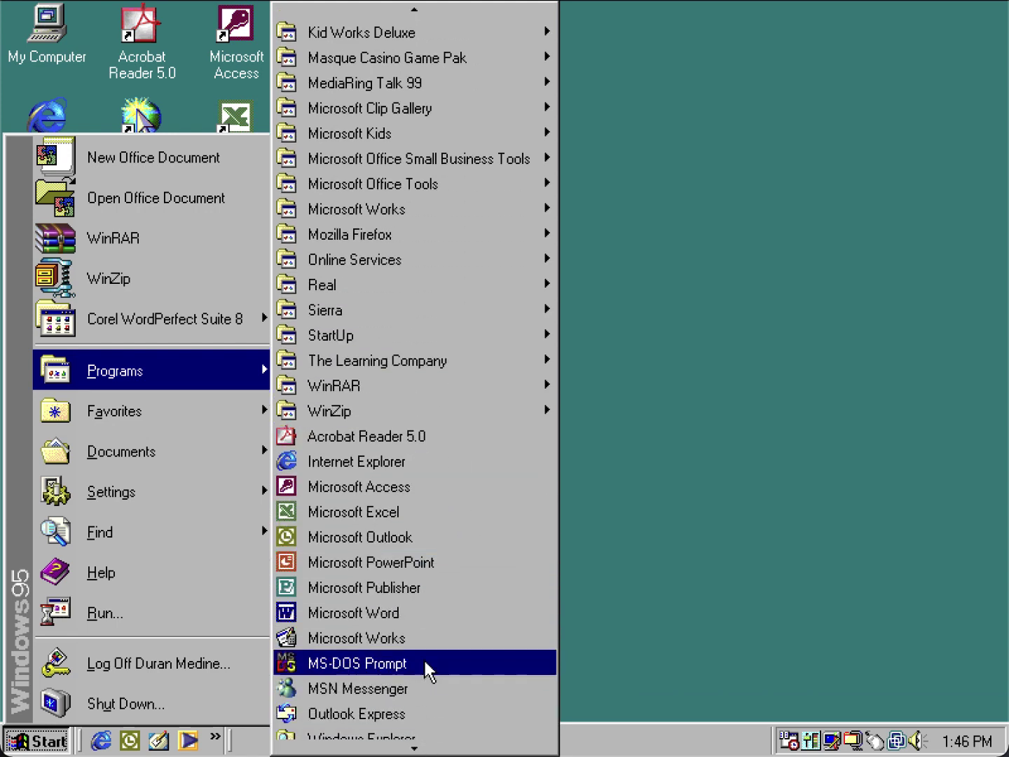
mouse_move(400, 11)
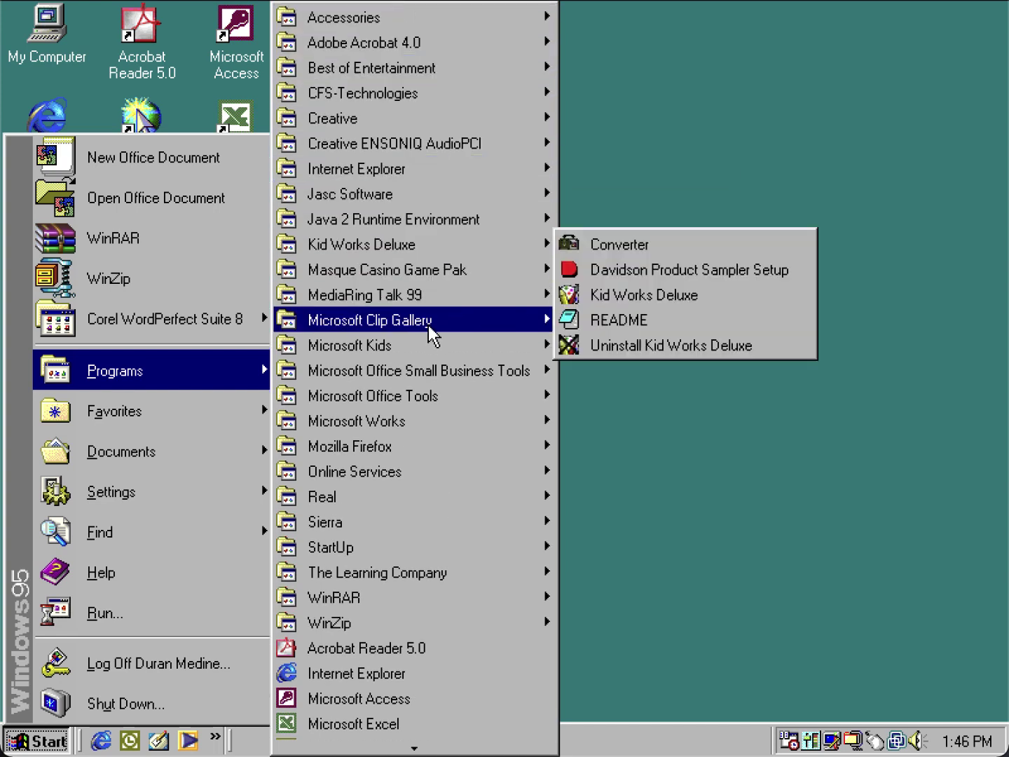
mouse_move(431, 345)
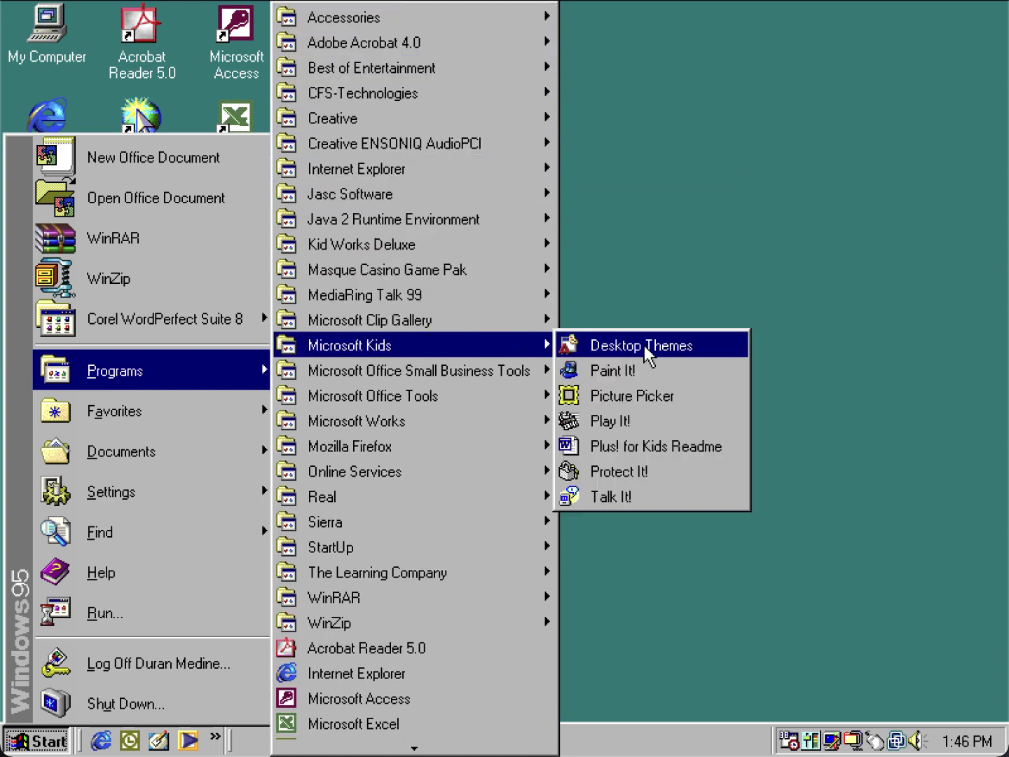
left_click(681, 370)
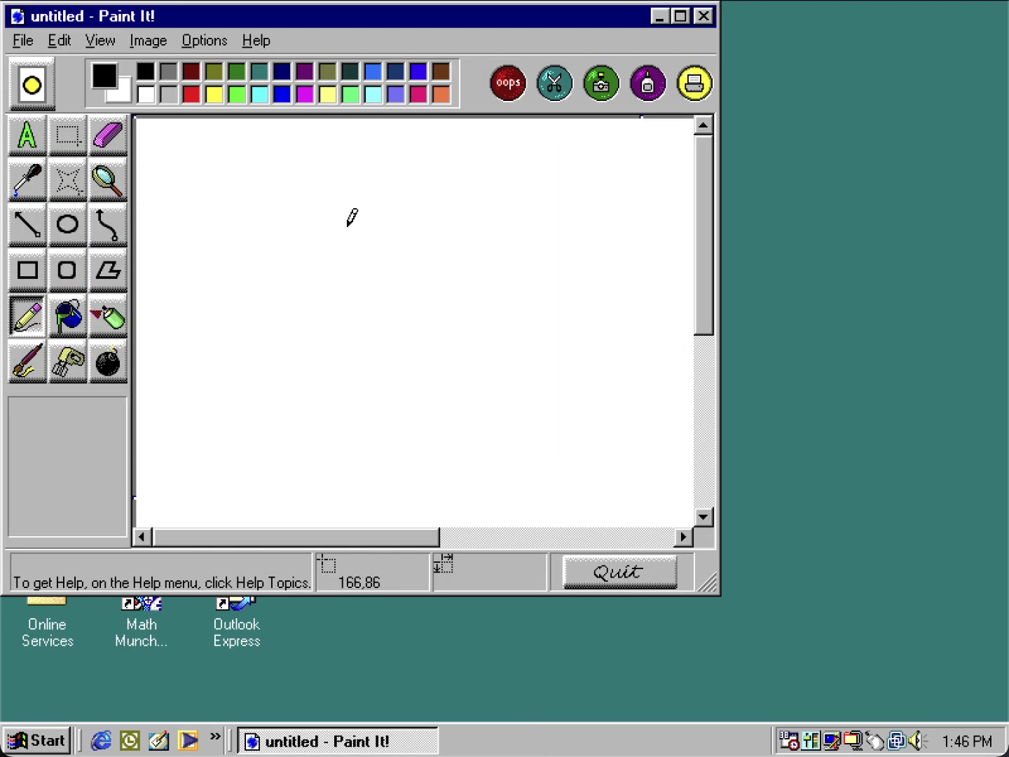
- Spray a wavy black line across the canvas and paint a wide smile-shaped curve with two dots above it using the brush
left_click(109, 317)
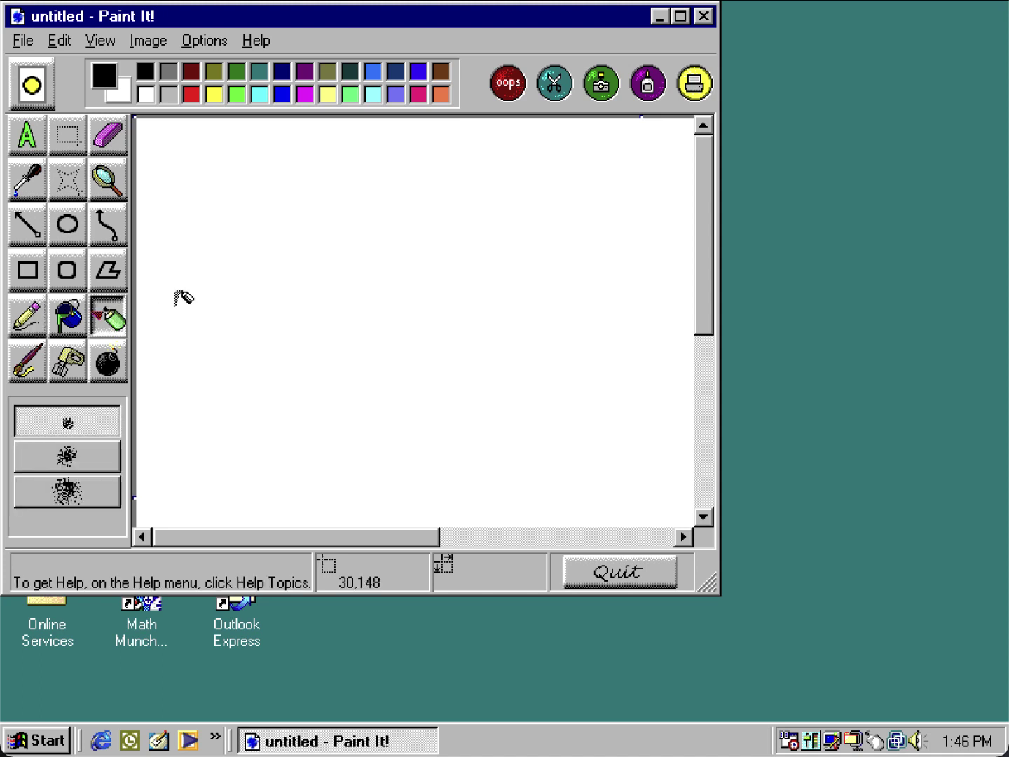
mouse_move(175, 299)
left_mouse_down()
mouse_move(300, 328)
mouse_move(443, 237)
mouse_move(571, 245)
left_mouse_up()
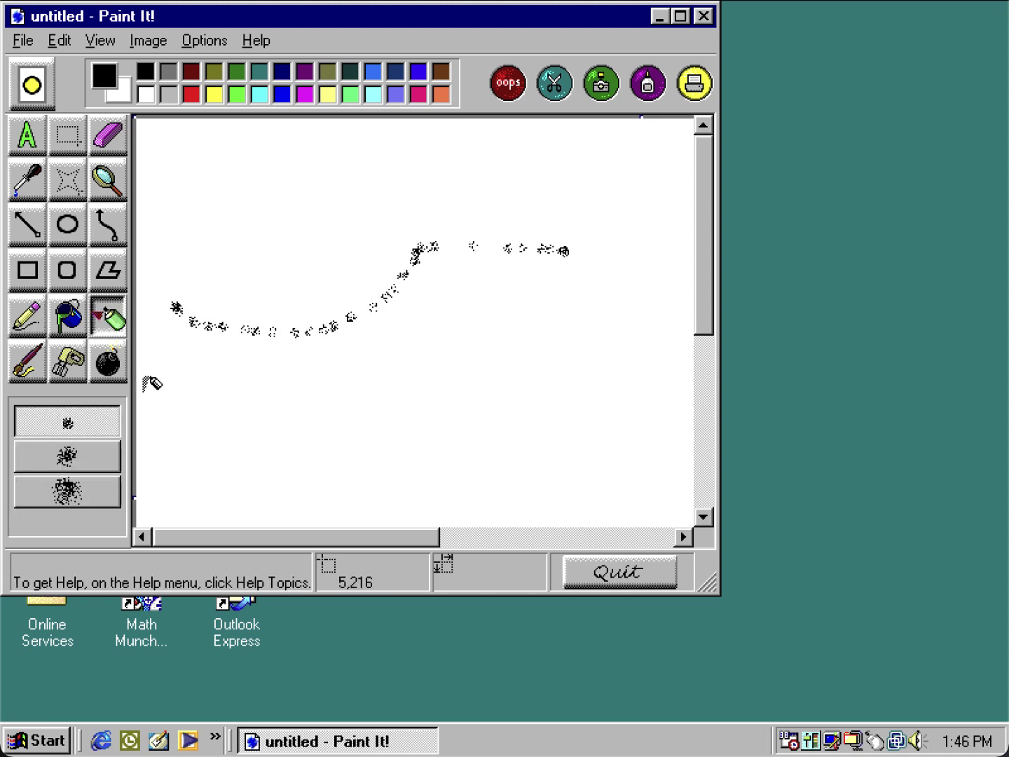
left_click(62, 374)
left_click(29, 369)
mouse_move(190, 365)
left_mouse_down()
mouse_move(191, 378)
mouse_move(488, 410)
mouse_move(524, 373)
left_mouse_up()
left_click(420, 347)
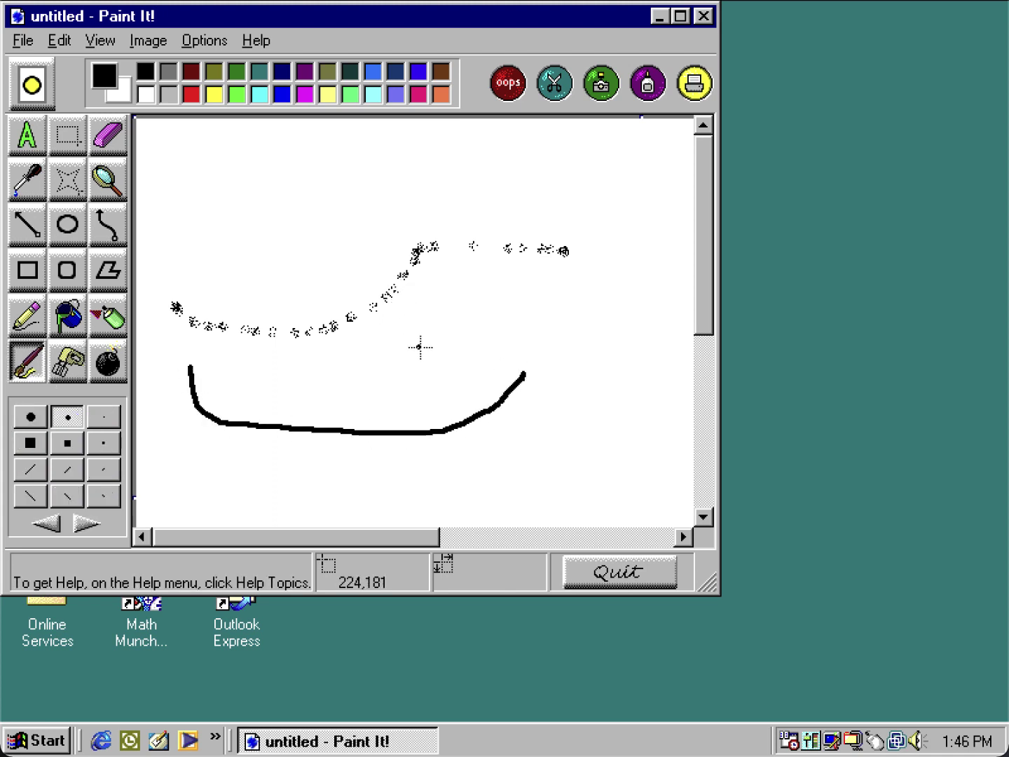
left_click(294, 351)
- Clear the whole drawing with the bomb tool's dynamite effect
left_click(108, 362)
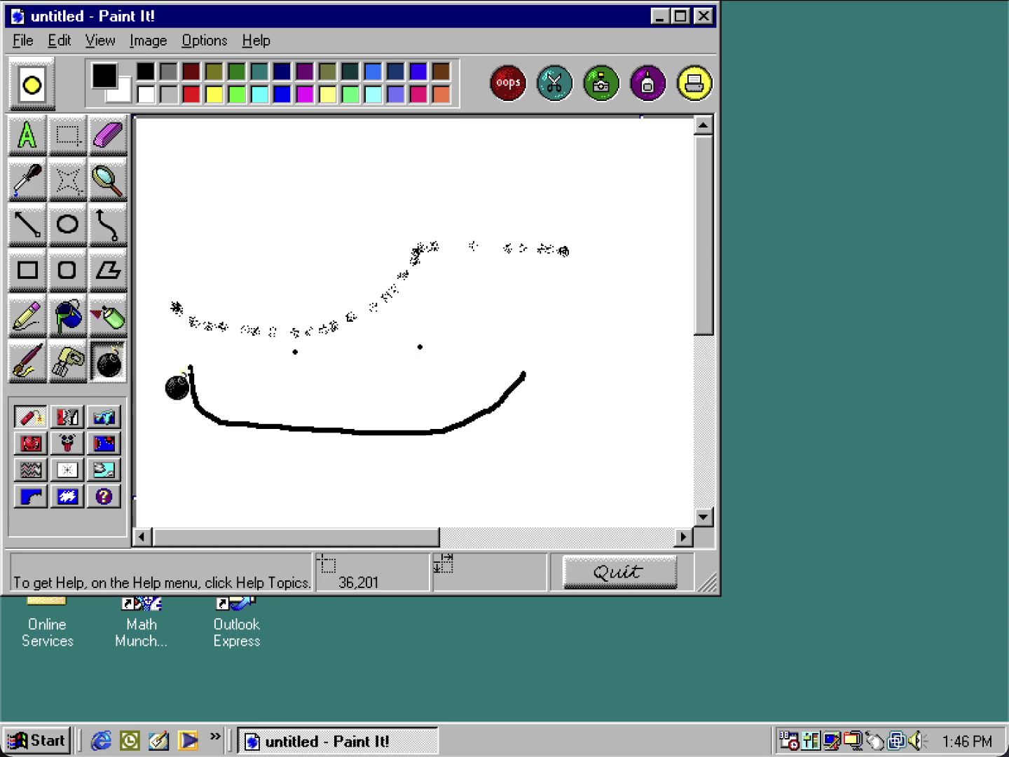
left_click(280, 368)
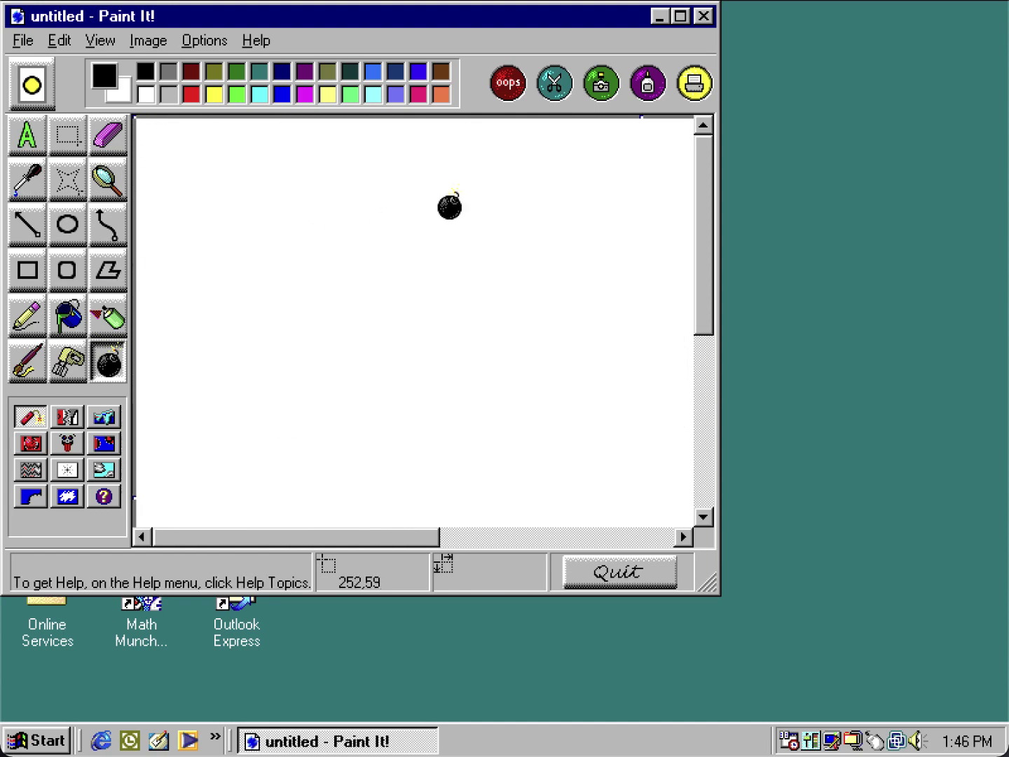
- Undo the dynamite clearing and erase small bits of the sprayed line and the smile curve with the largest eraser
left_click(504, 93)
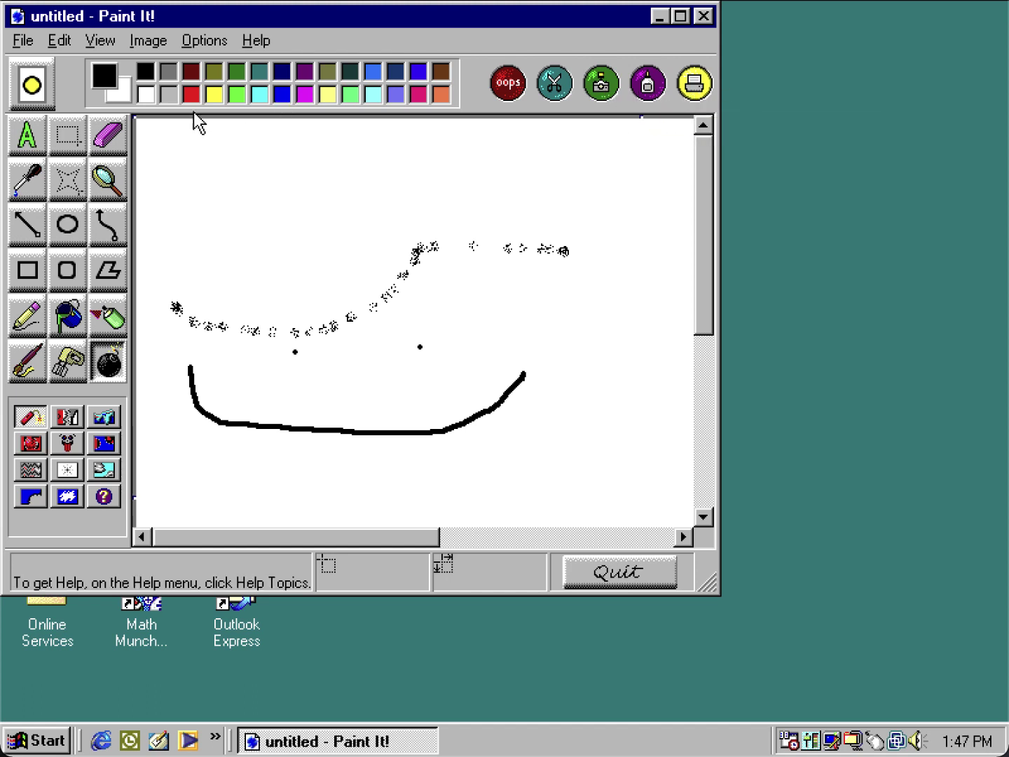
left_click(125, 137)
mouse_move(221, 154)
left_mouse_down()
mouse_move(254, 333)
mouse_move(297, 370)
left_mouse_up()
left_click(49, 496)
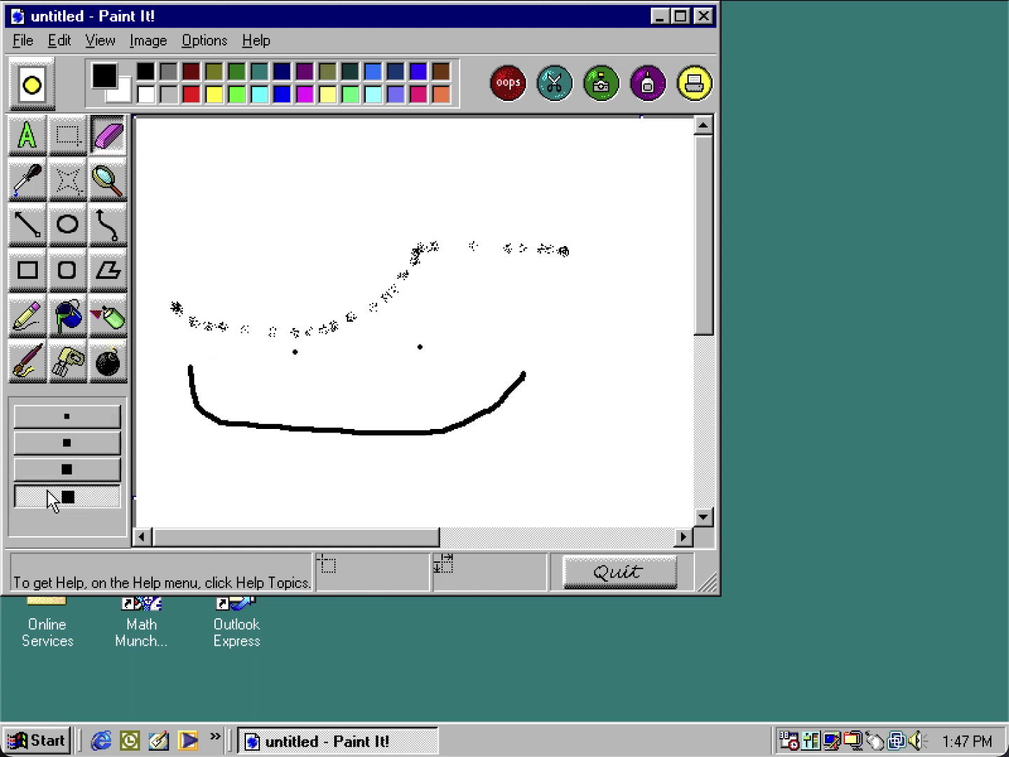
left_click_drag(225, 412, 204, 344)
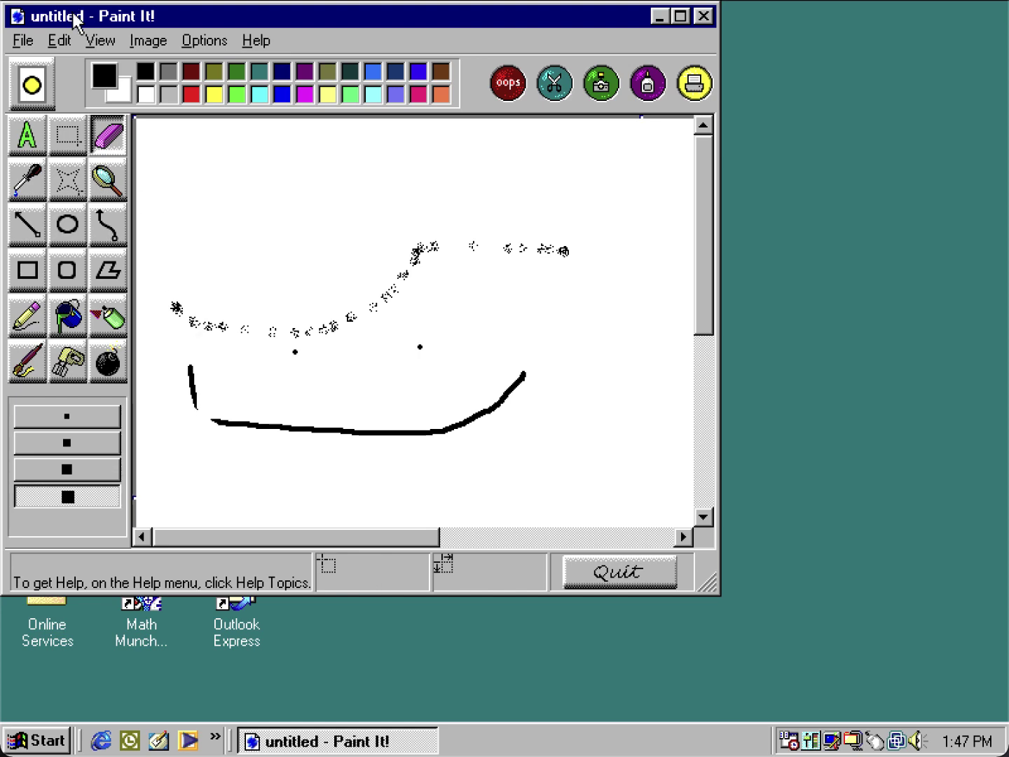
- View the version information of Paint It! and dismiss it
left_click(61, 40)
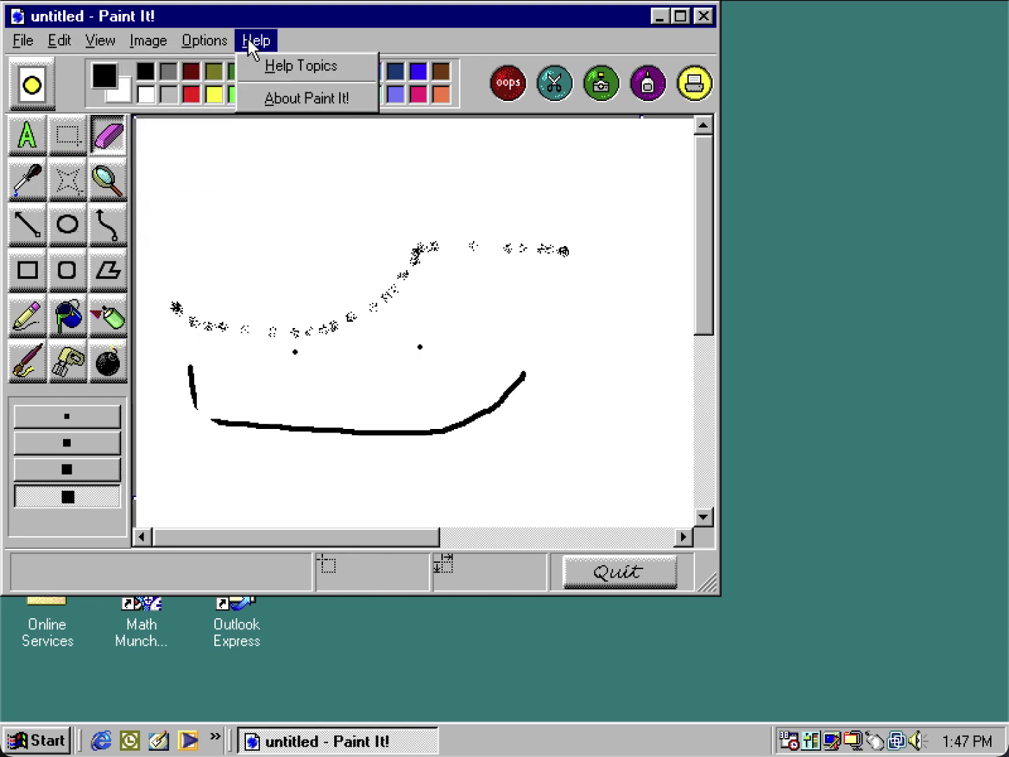
left_click(265, 98)
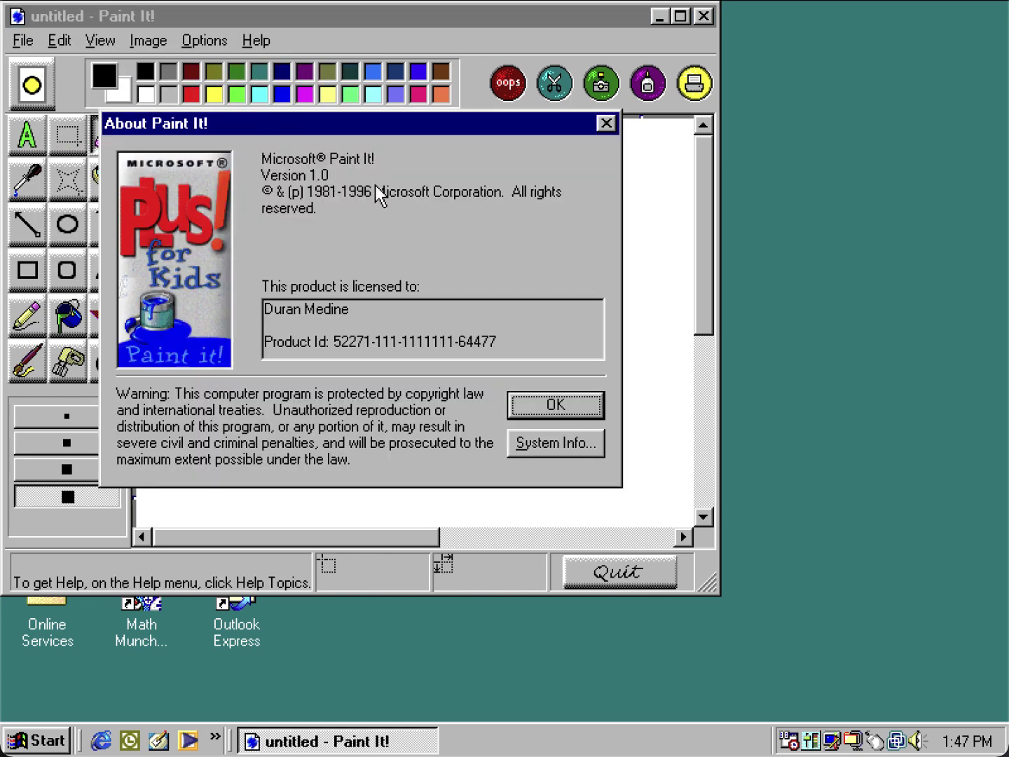
left_click(539, 412)
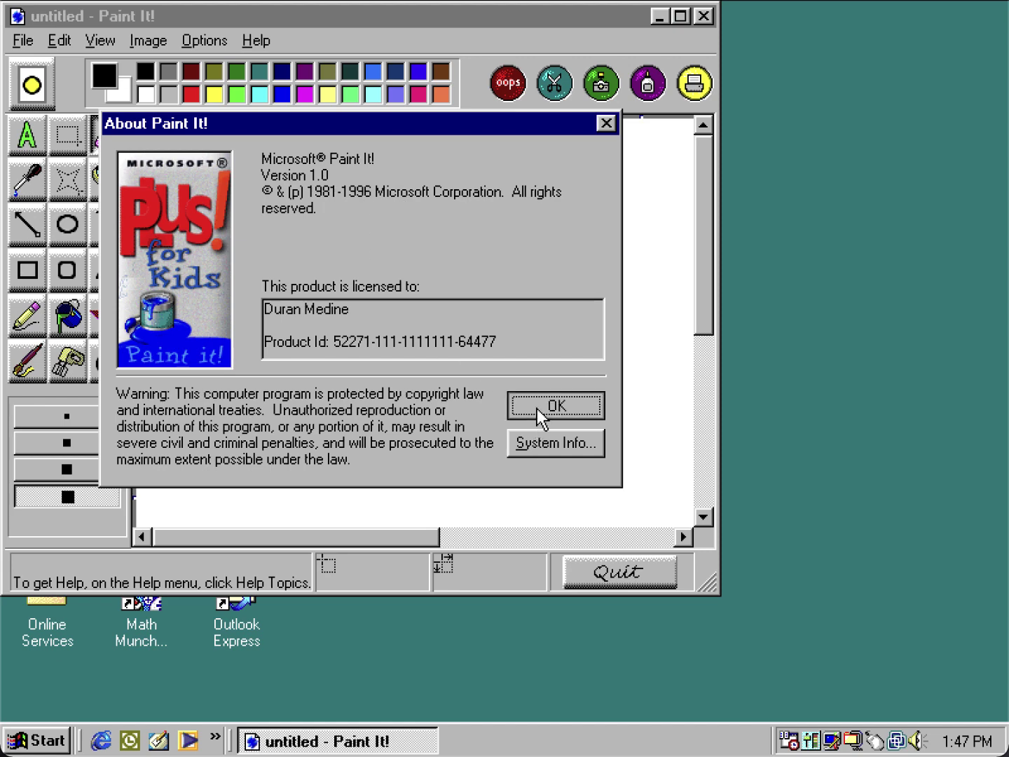
- Try to insert the dark crested bird with the yellow head from Picture Picker's Animals - Birds category into the drawing
left_click(52, 86)
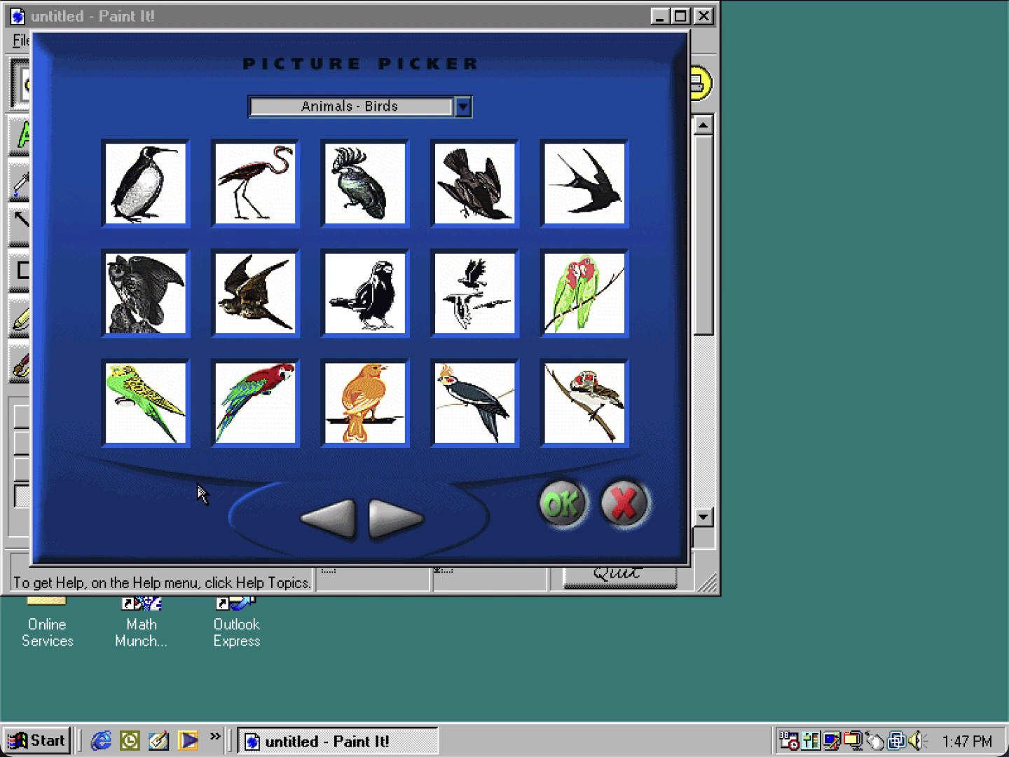
left_click(487, 404)
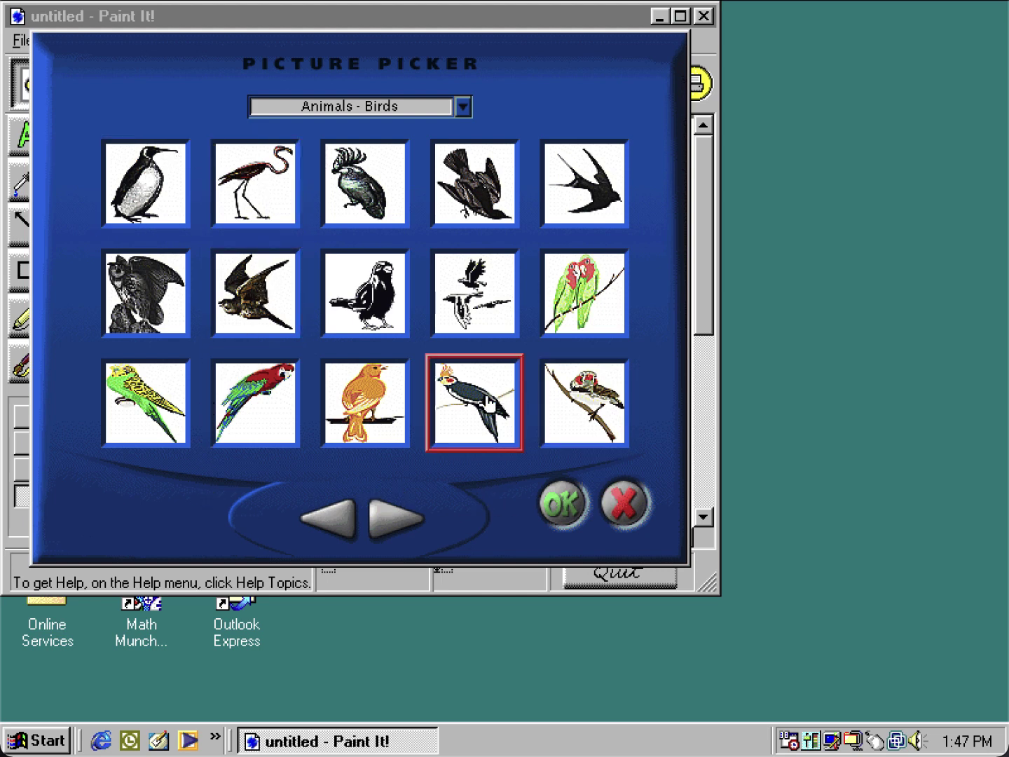
left_click(565, 499)
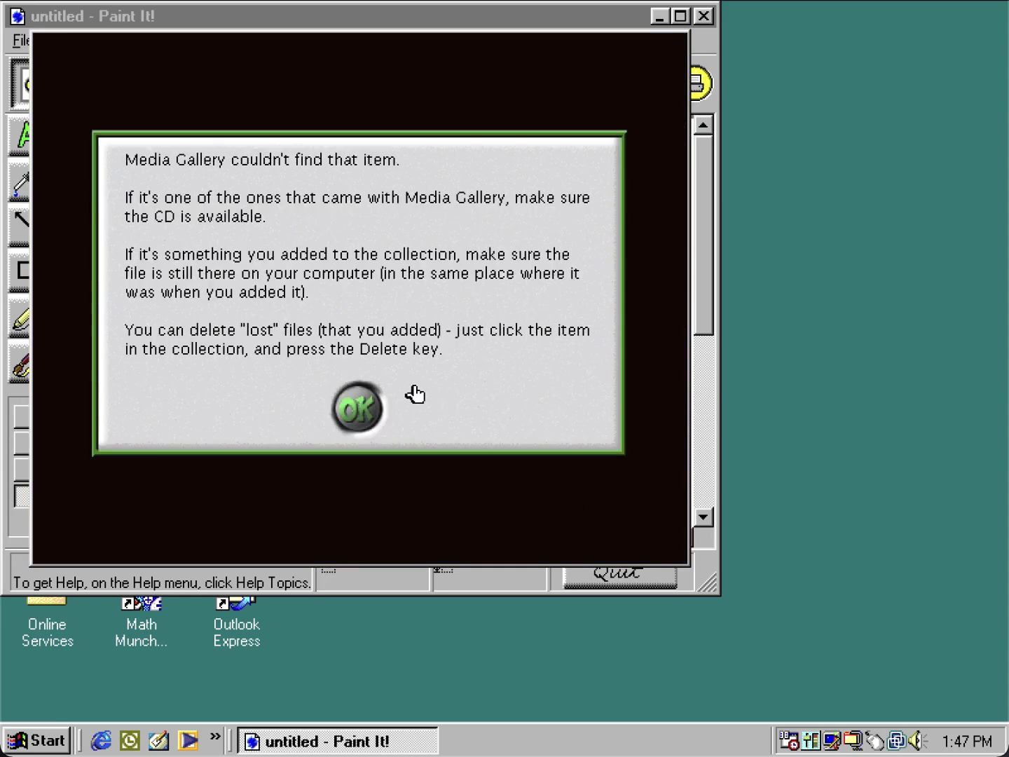
left_click(344, 400)
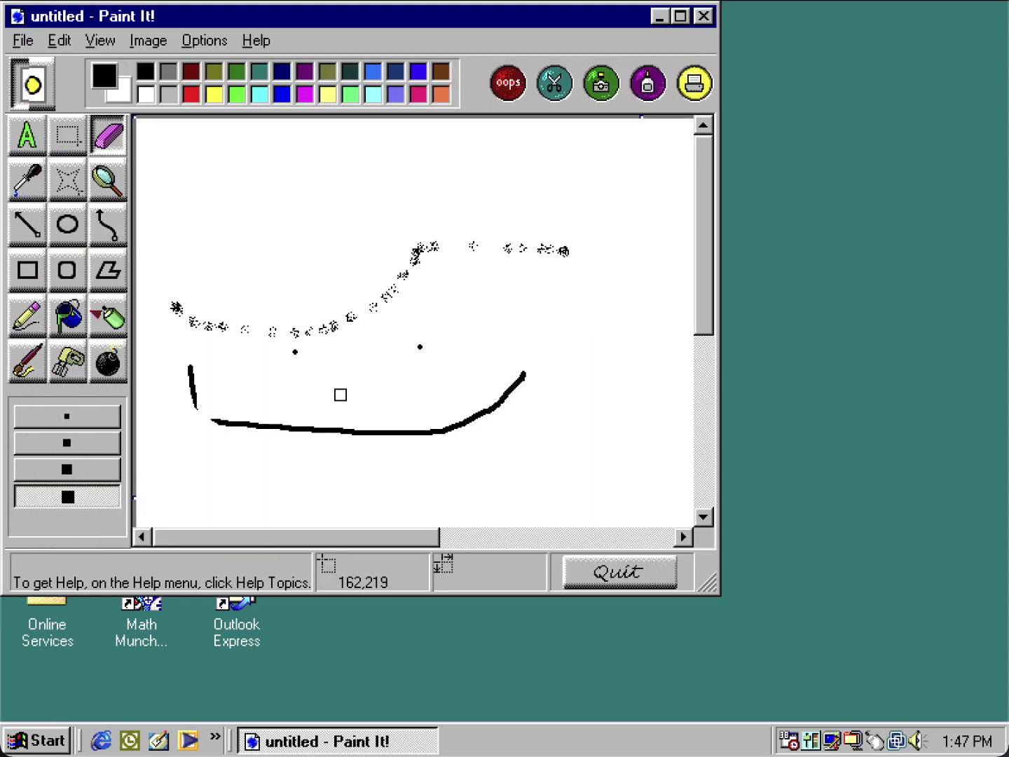
- Close Paint It! without saving the drawing and open Picture Picker from the Microsoft Kids program group
left_click(703, 16)
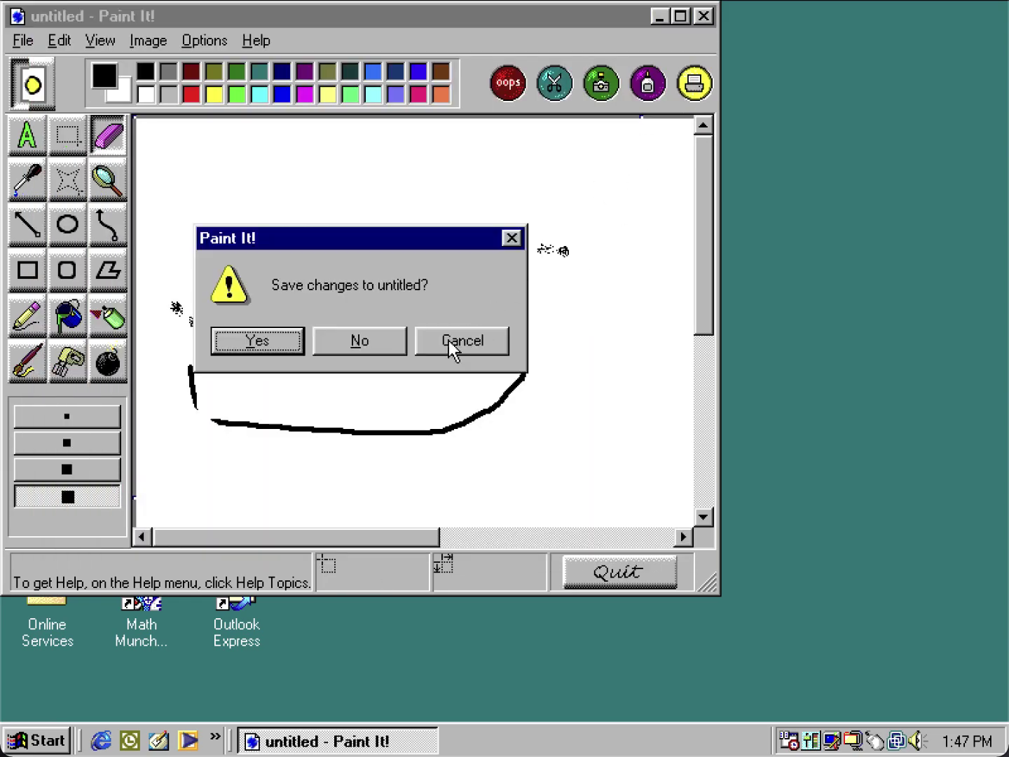
left_click(382, 344)
left_click(44, 738)
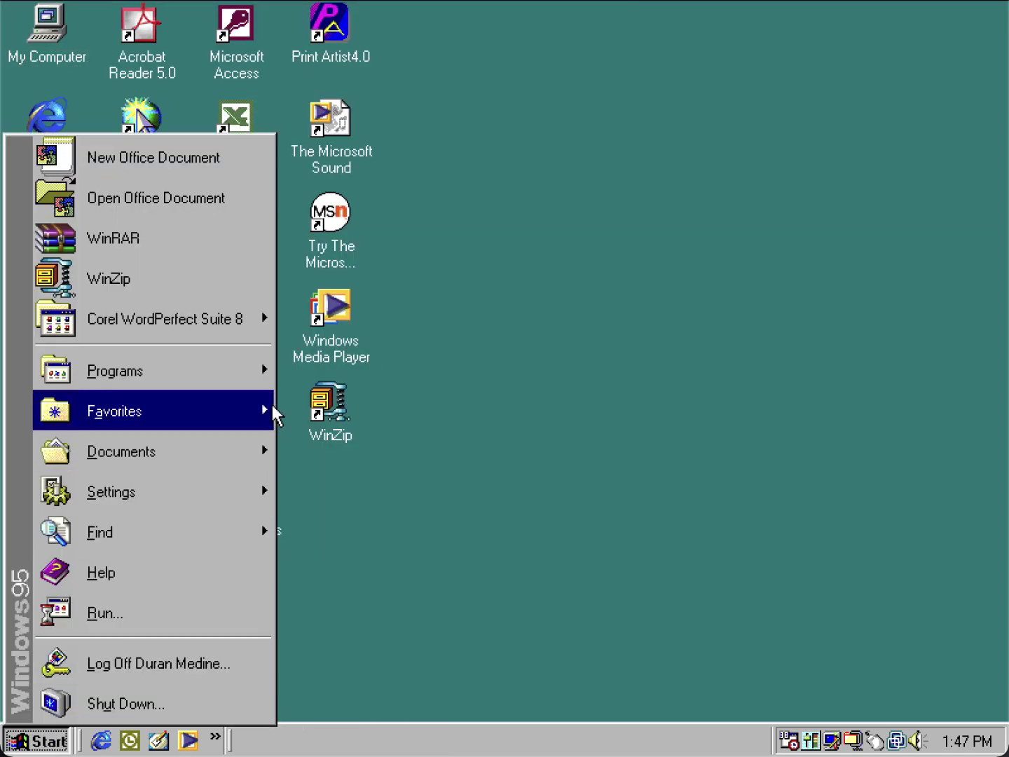
mouse_move(266, 370)
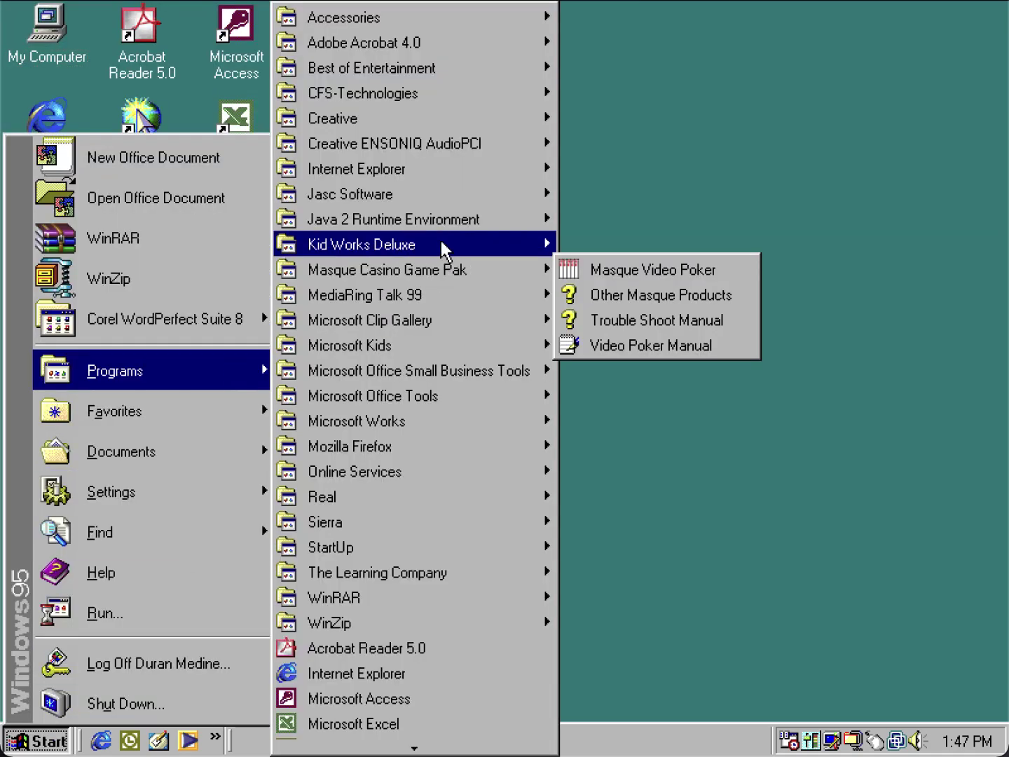
mouse_move(452, 349)
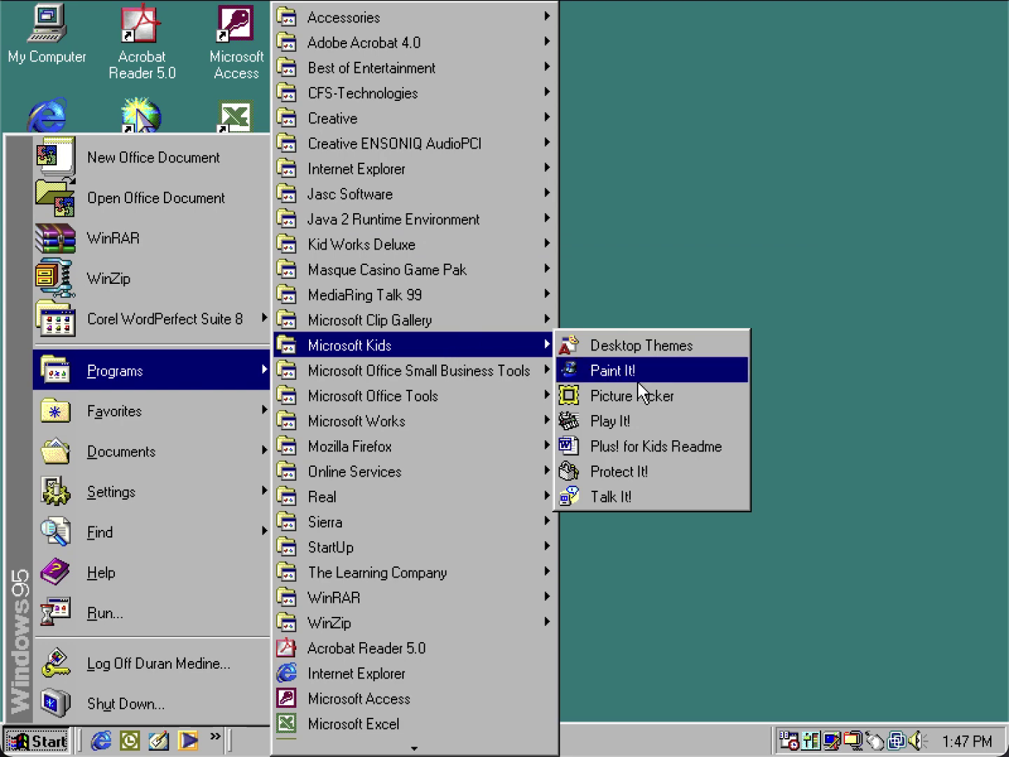
left_click(662, 398)
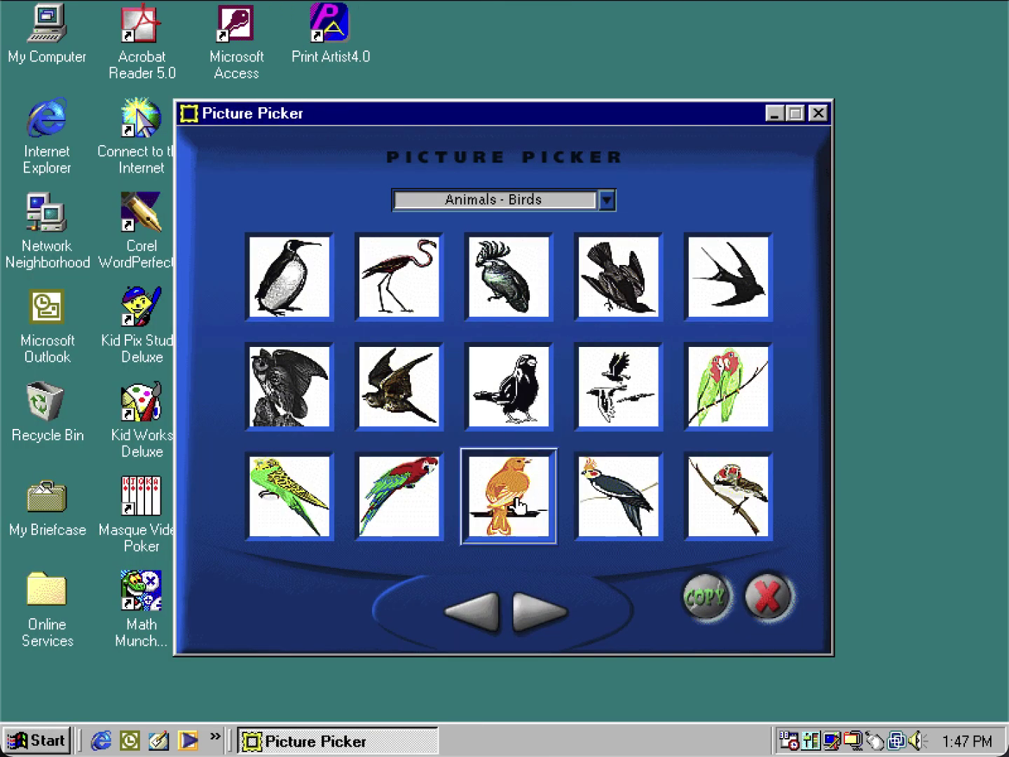
- Look through the picture categories, display the Coloring Book collection and close Picture Picker
left_click(534, 202)
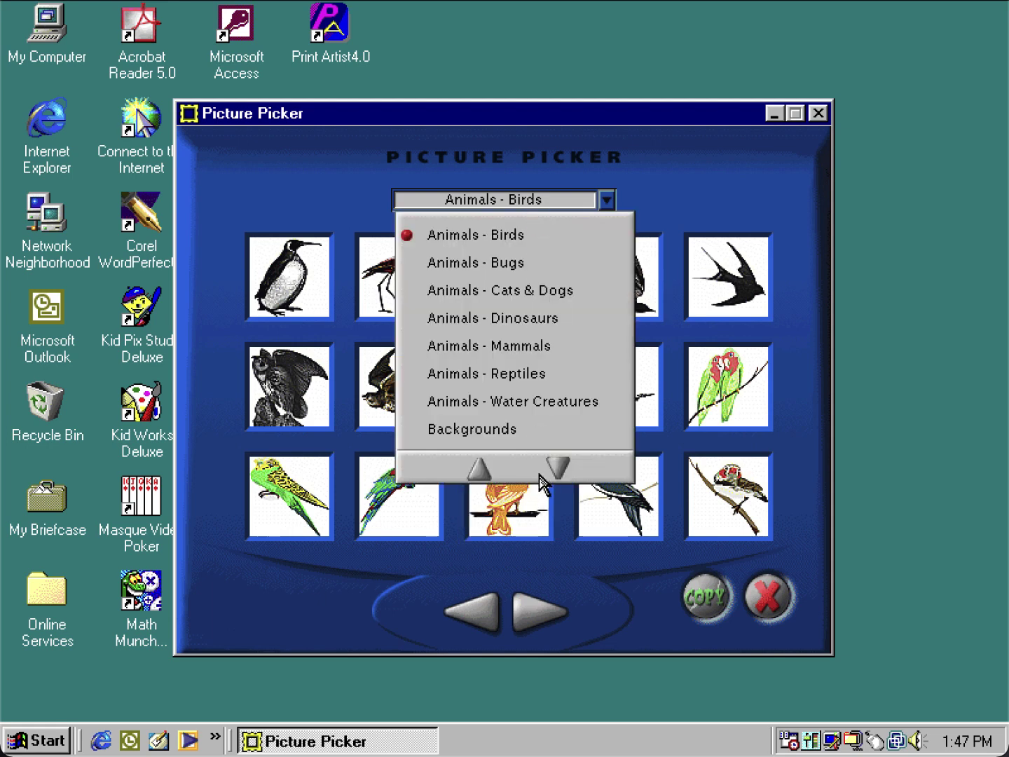
left_click(561, 465)
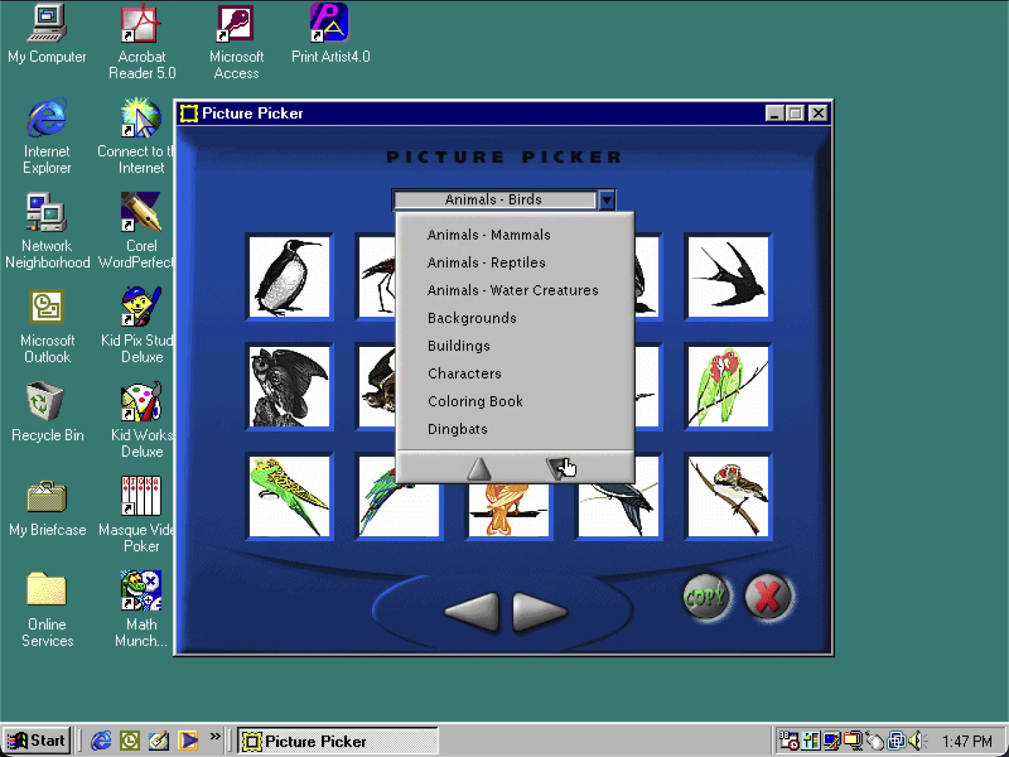
left_click(508, 403)
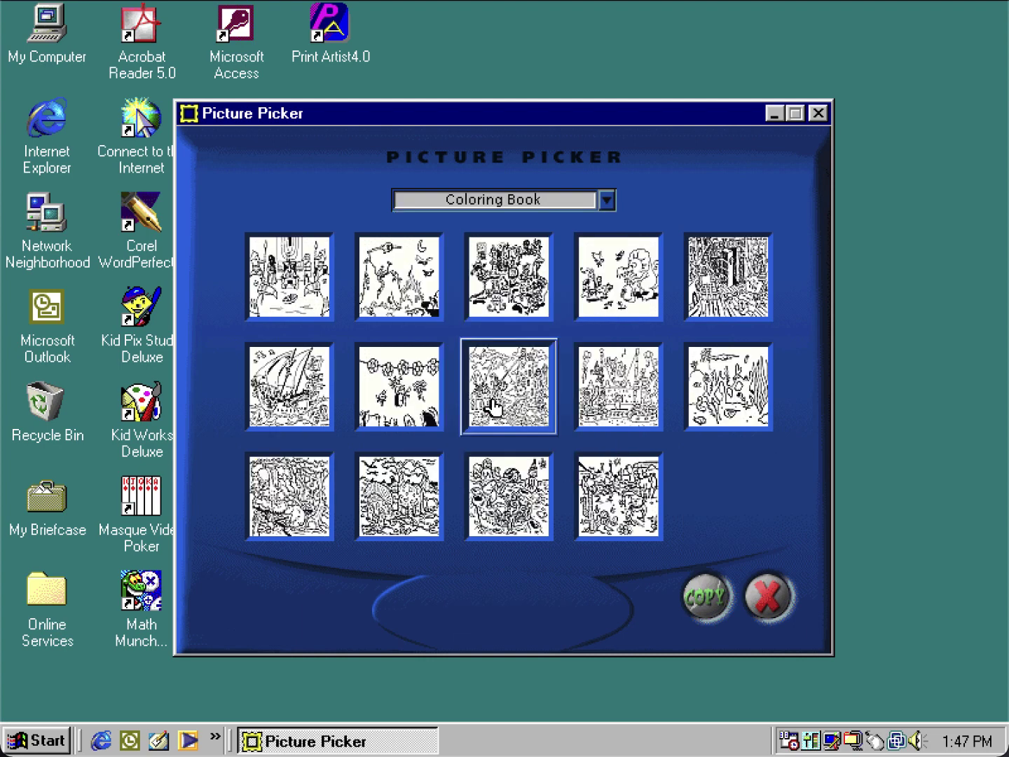
left_click(824, 117)
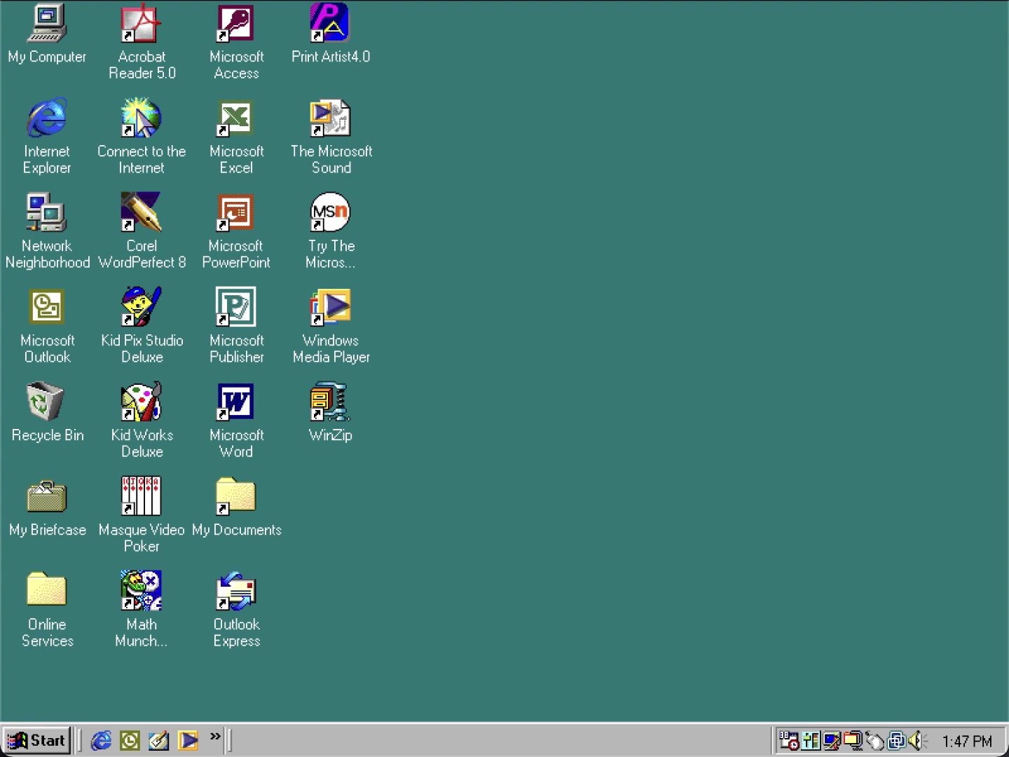
- Open Play It! from the Microsoft Kids program group
left_click(35, 741)
mouse_move(140, 373)
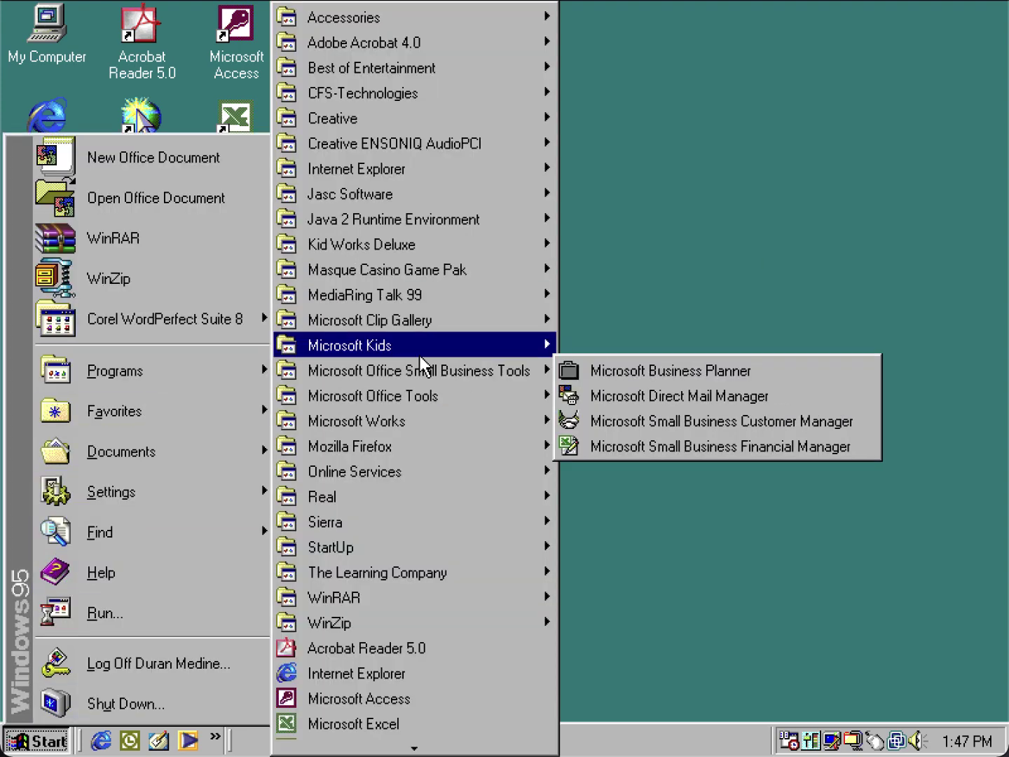
mouse_move(469, 340)
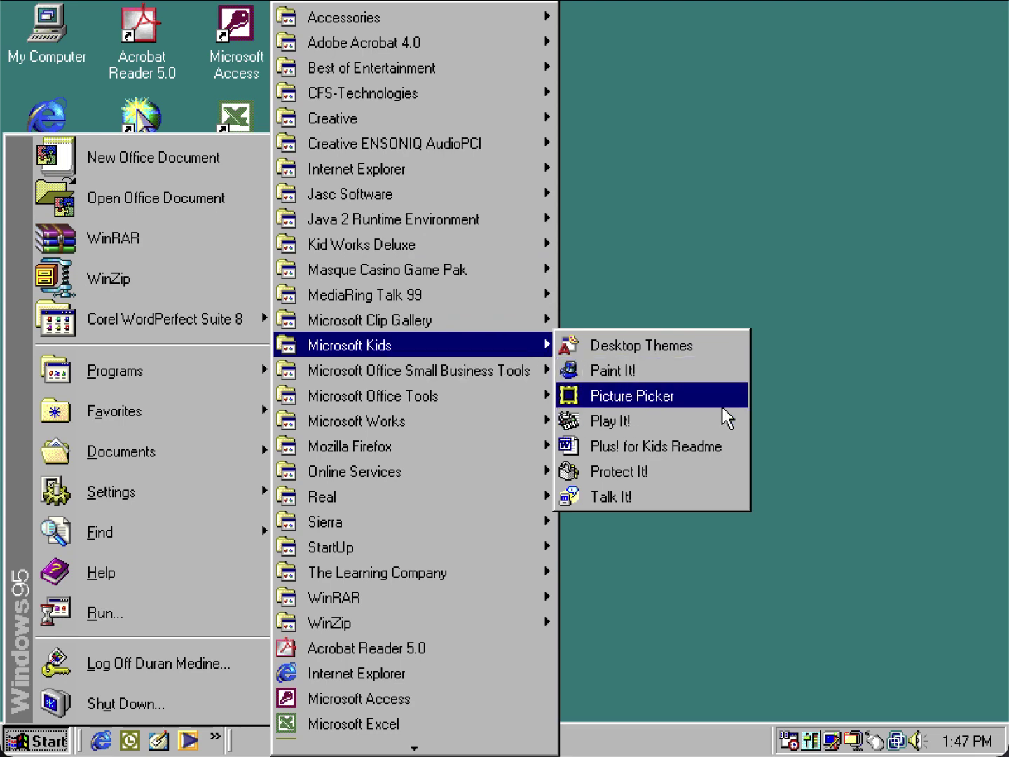
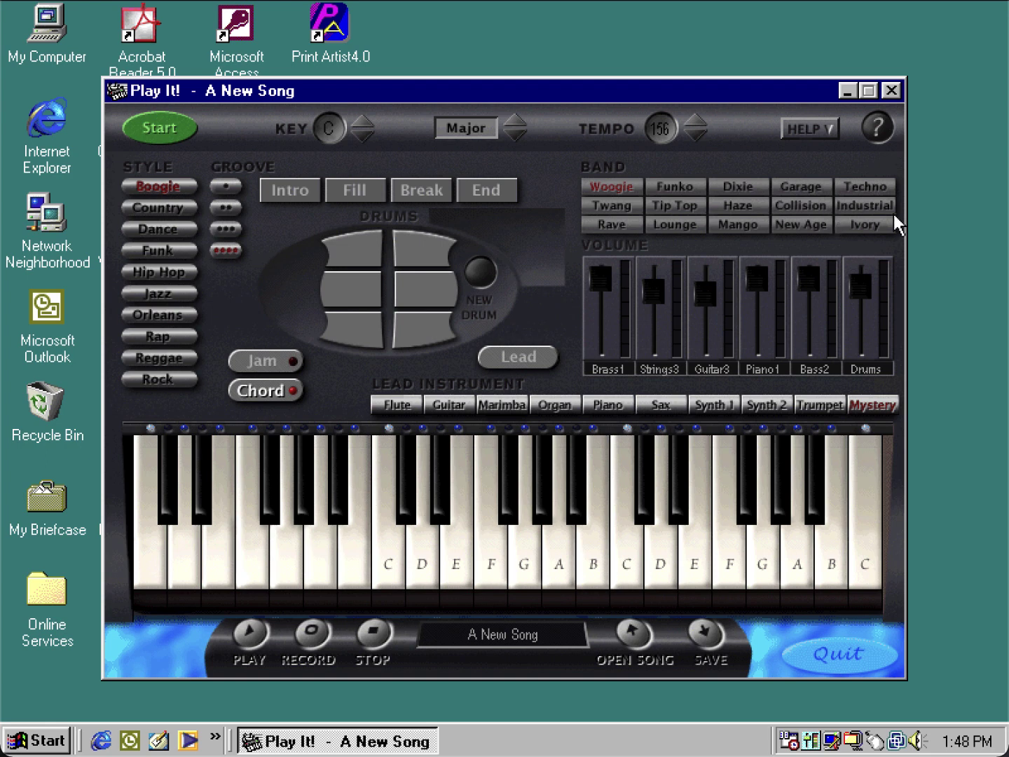
- Try the Techno band, switch to the Rap style and start playback with the intro
left_click(893, 192)
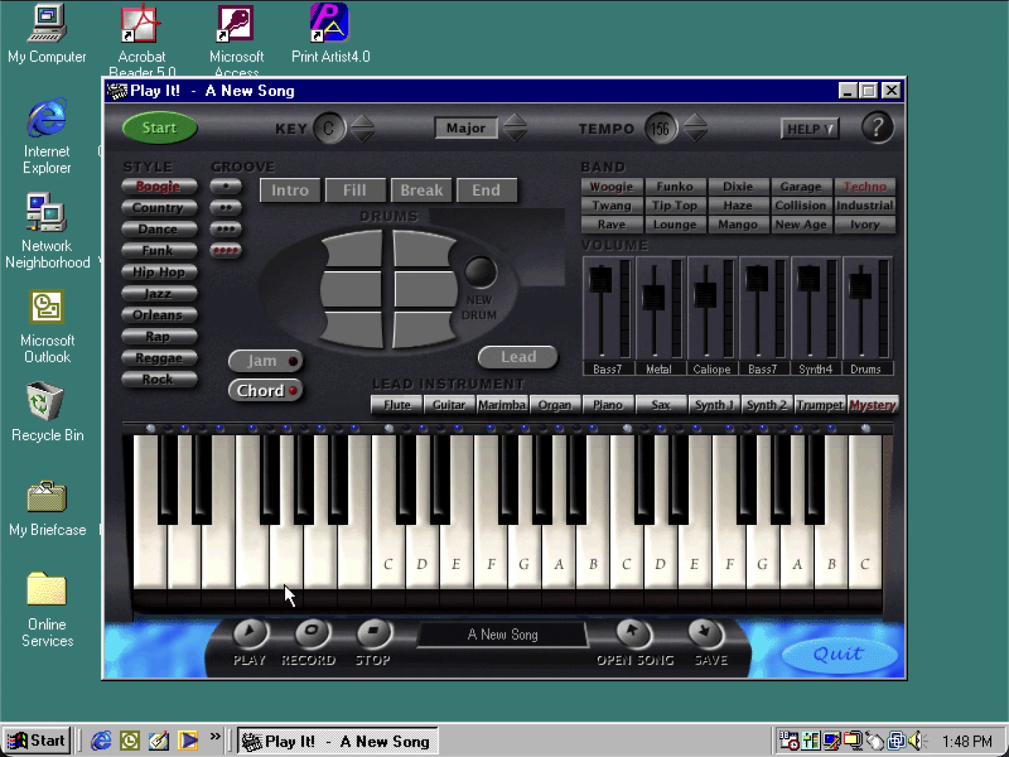
left_click(245, 637)
left_click(163, 337)
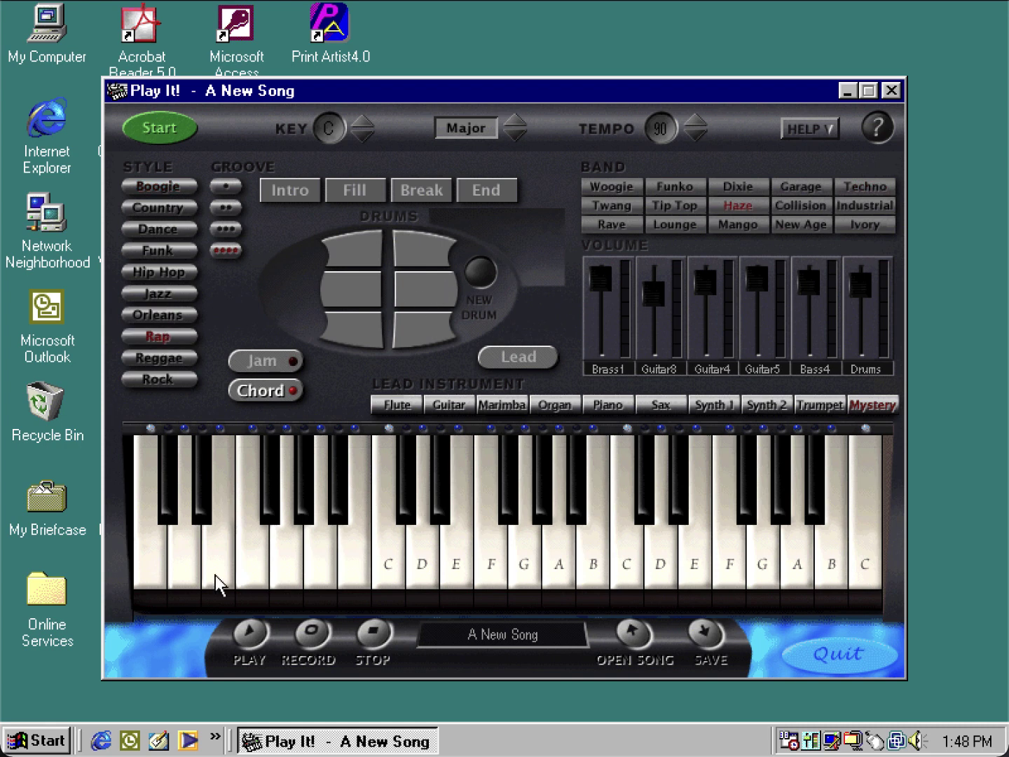
left_click(259, 647)
left_click(273, 191)
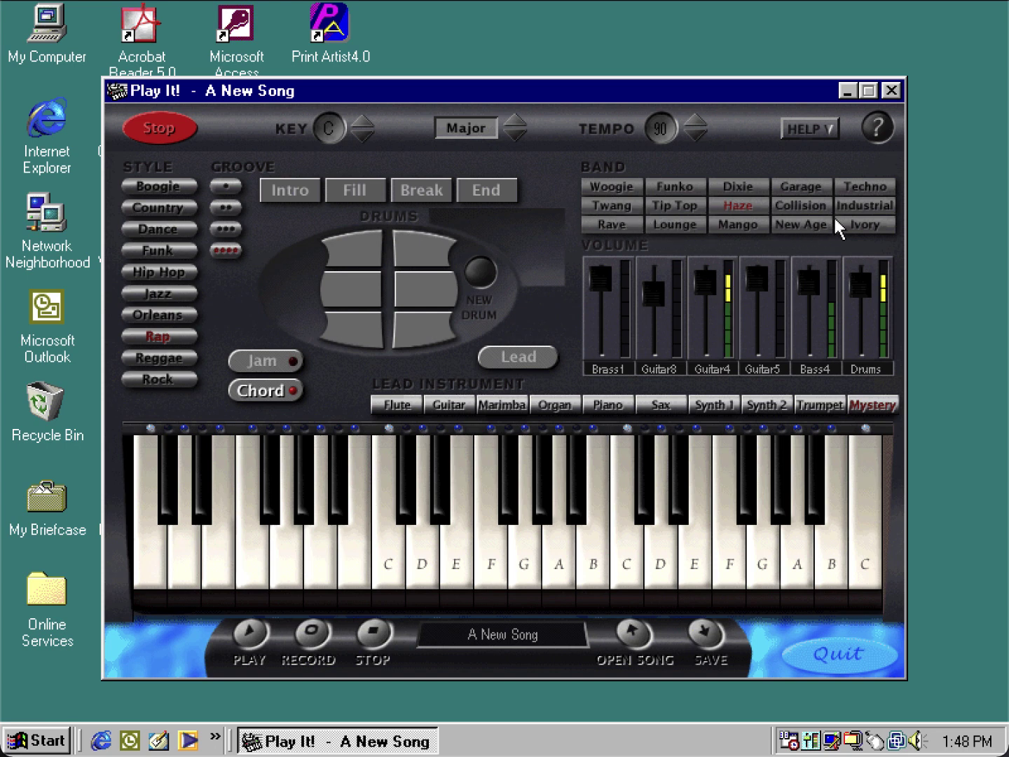
- Switch the band to Techno while the Rap style plays, replay the intro twice and stop the music
left_click(856, 191)
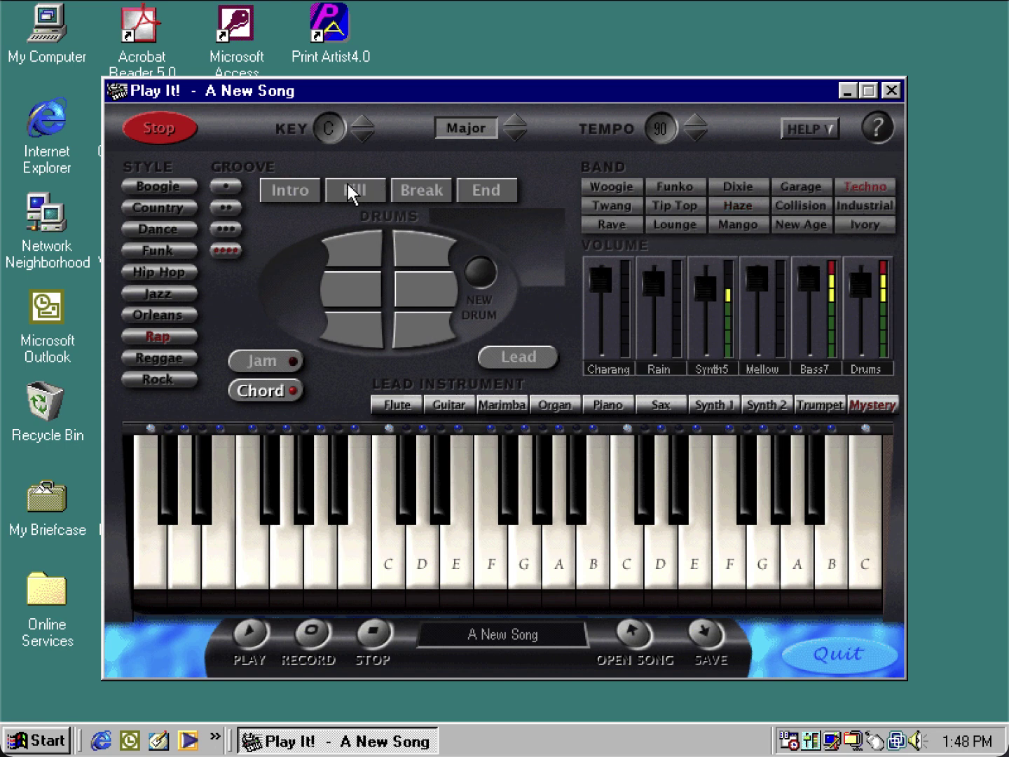
left_click(305, 190)
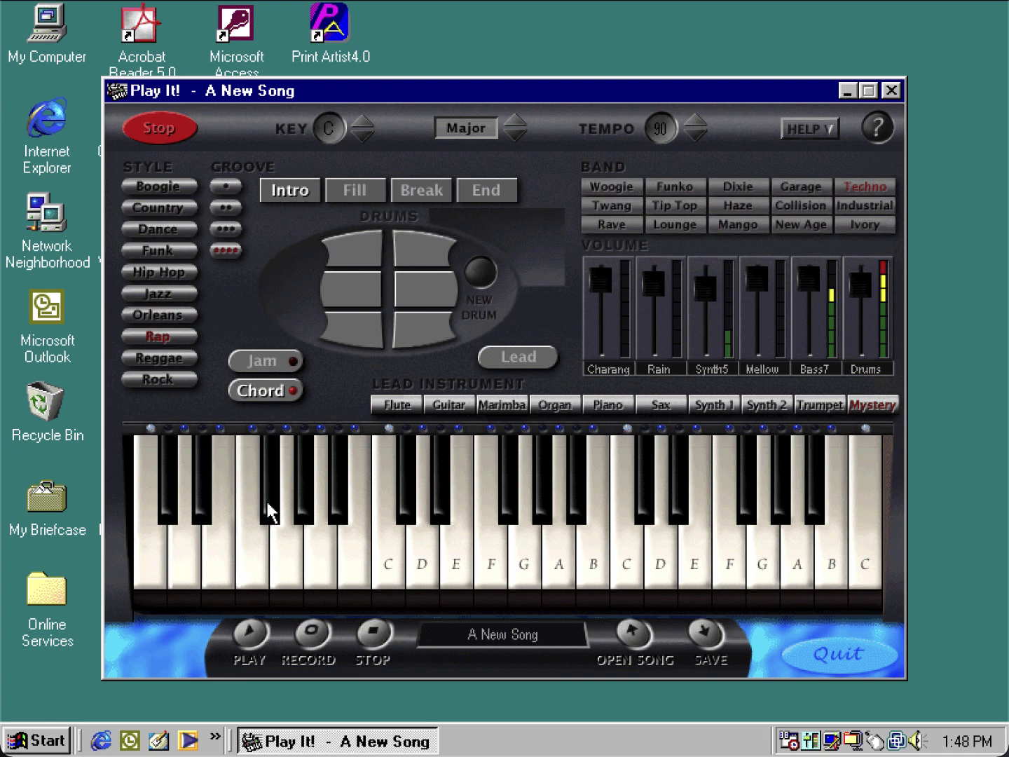
left_click(372, 634)
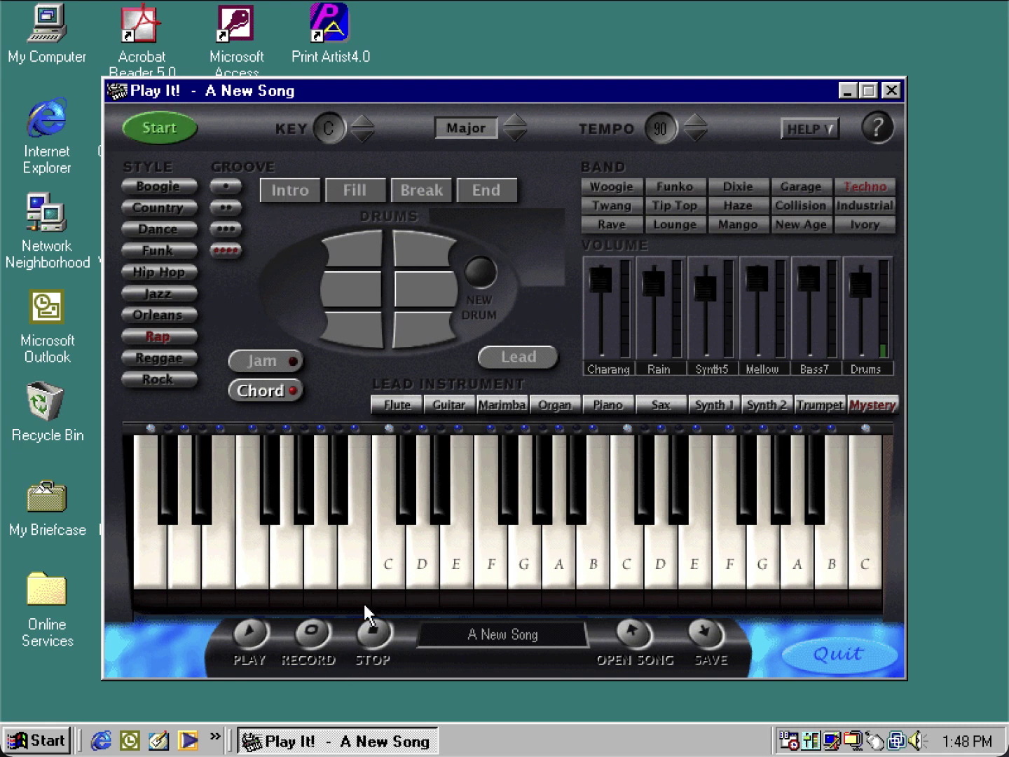
left_click(292, 188)
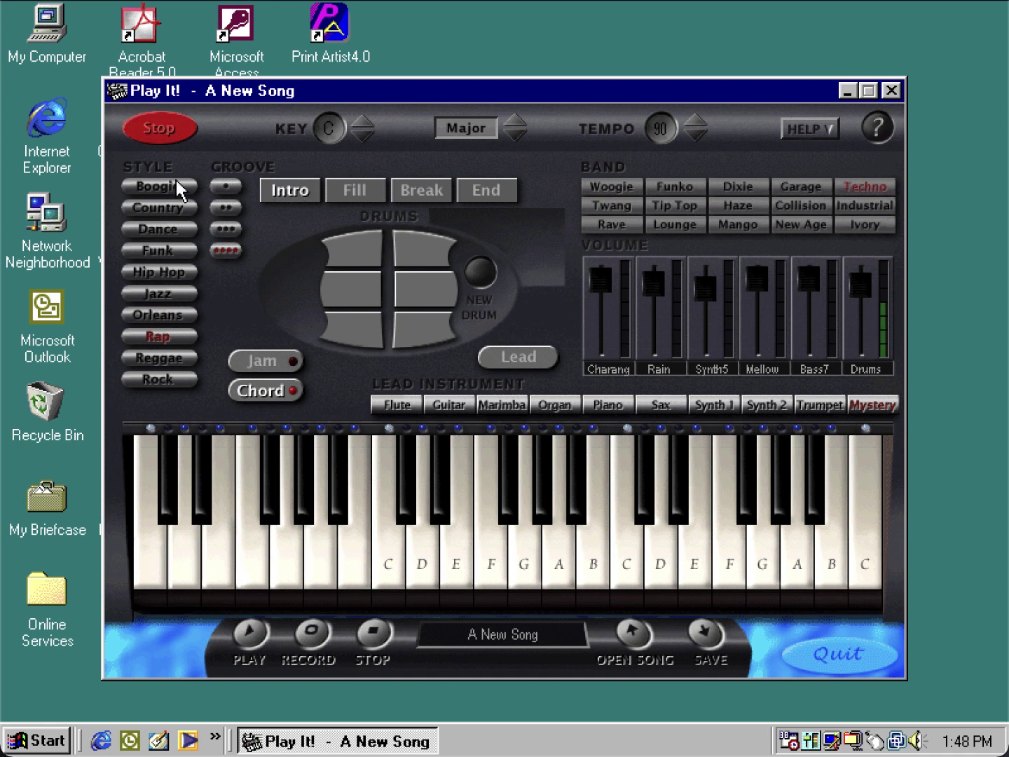
left_click(151, 131)
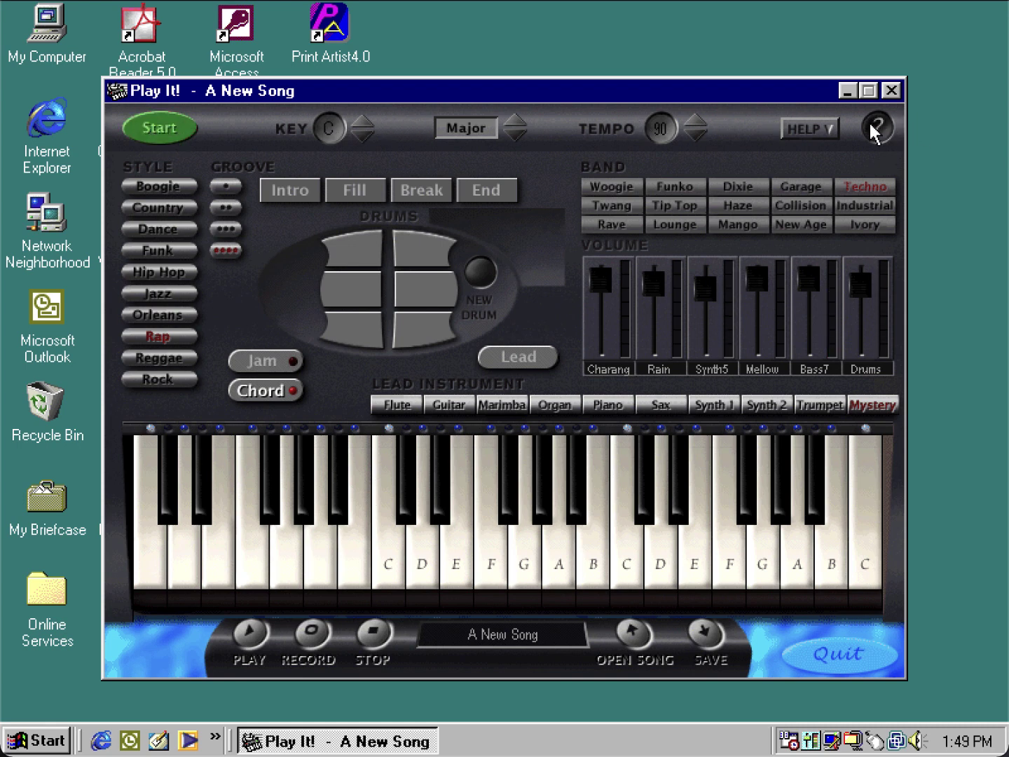
- View the version information of Play It! and dismiss it
left_click(806, 130)
left_click(809, 208)
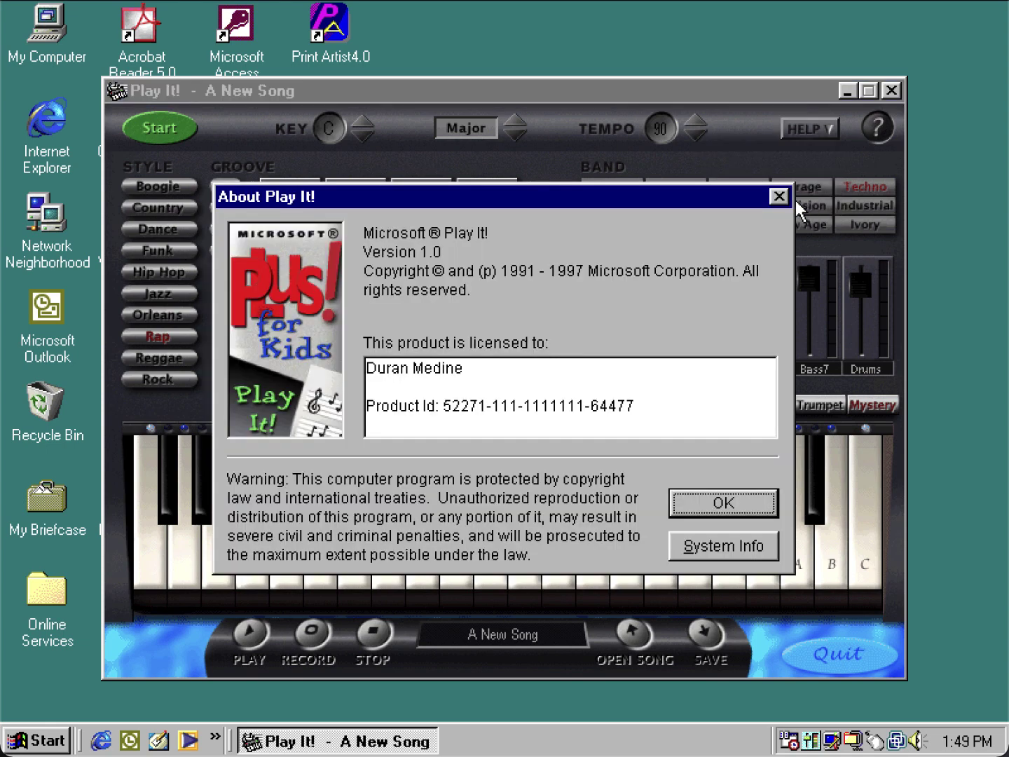
left_click(698, 516)
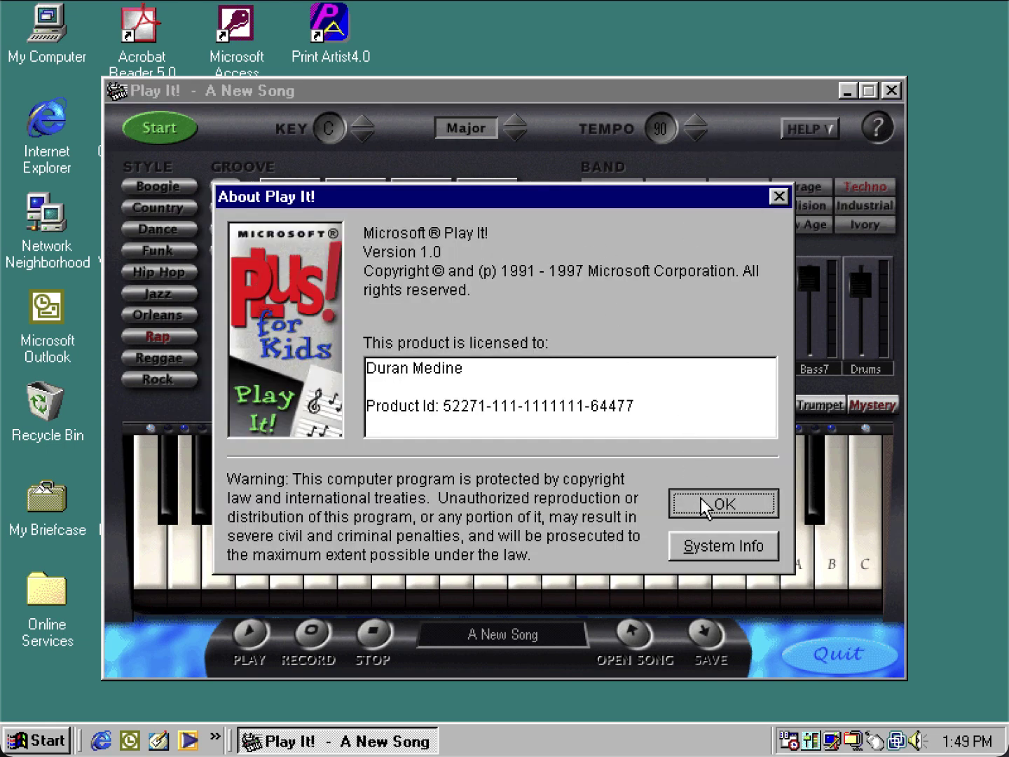
- Close Play It!, open Protect It! from the Microsoft Kids program group and decline the Windows restart
left_click(892, 92)
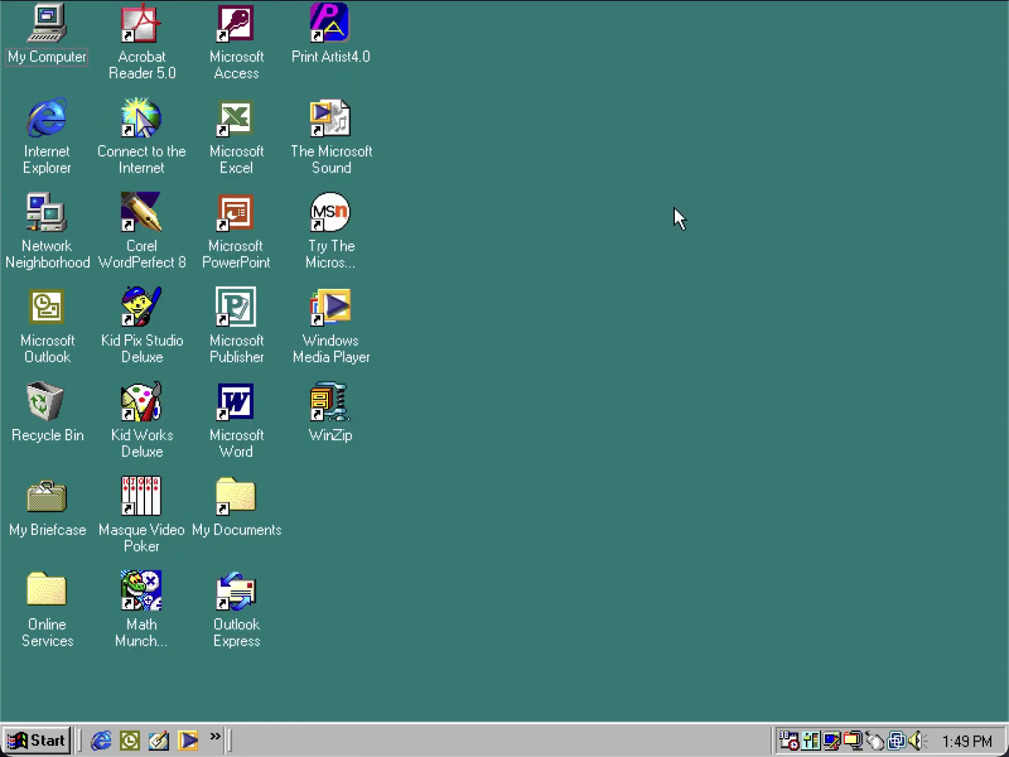
left_click(65, 749)
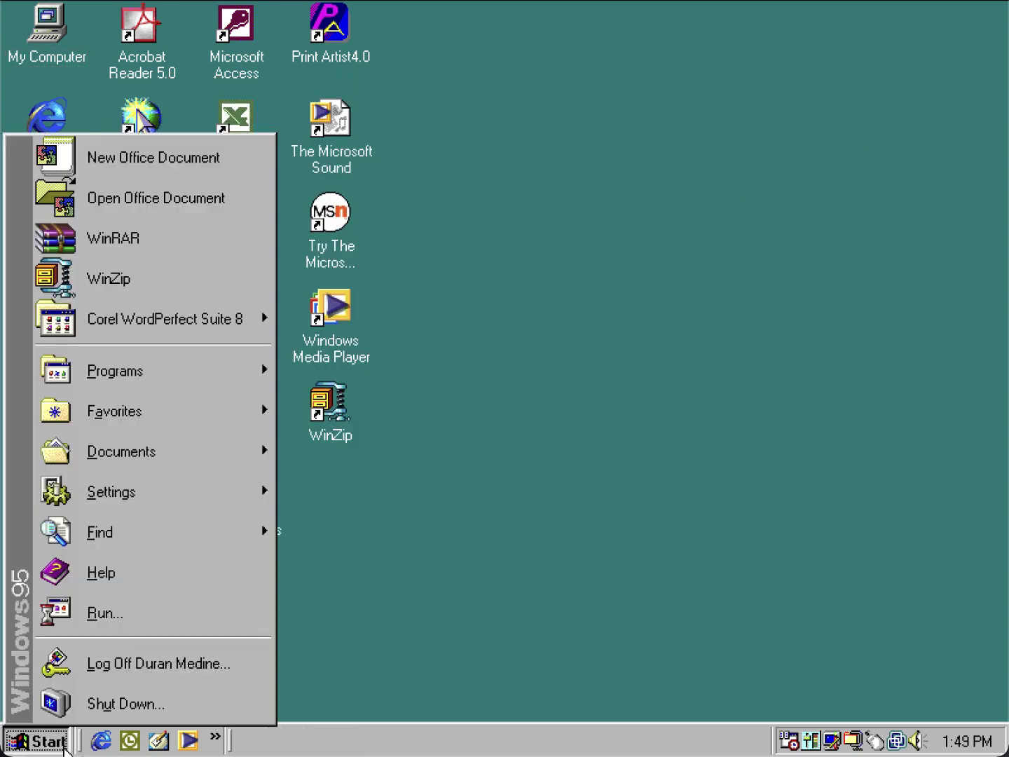
mouse_move(218, 364)
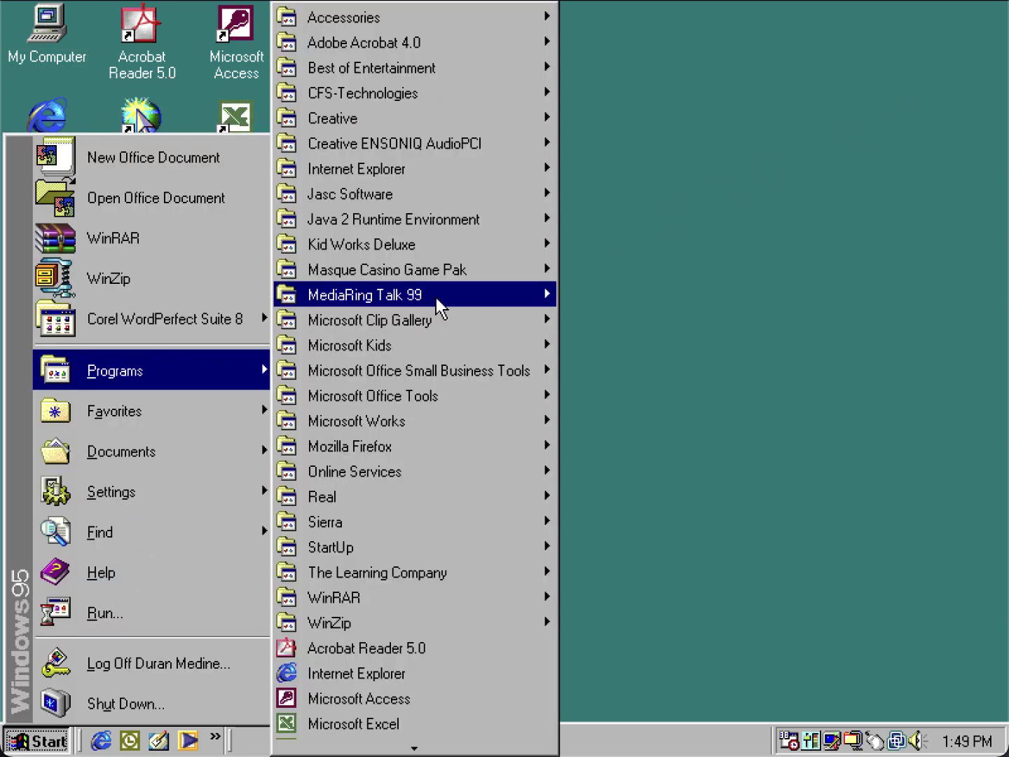
mouse_move(445, 405)
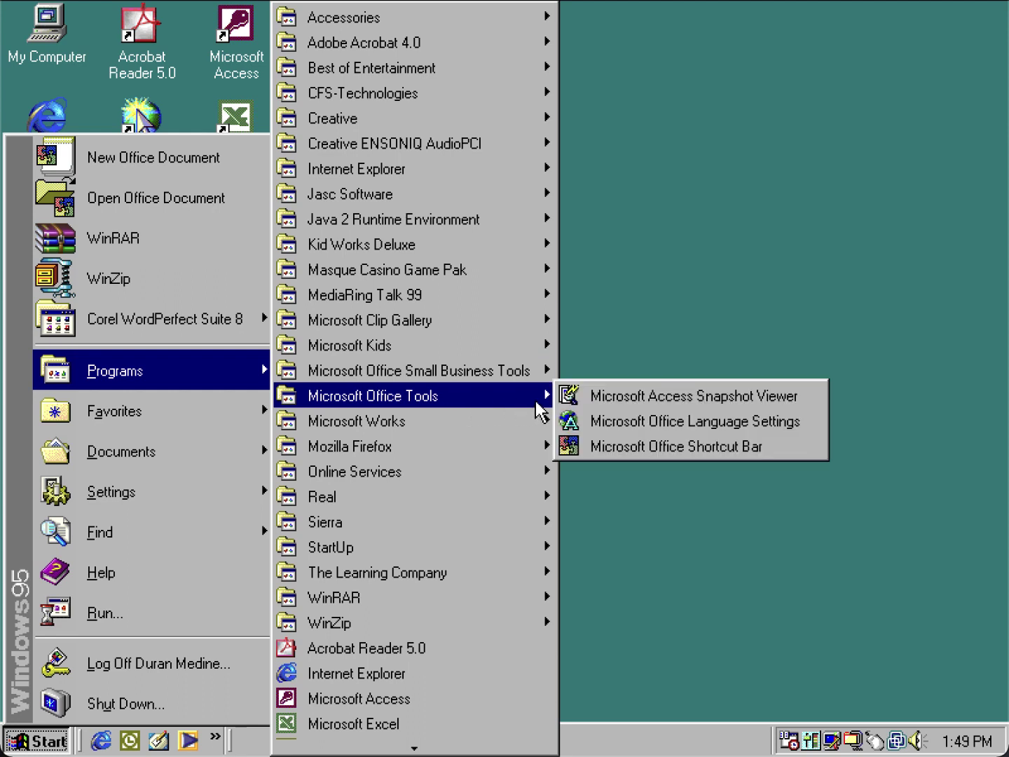
mouse_move(470, 352)
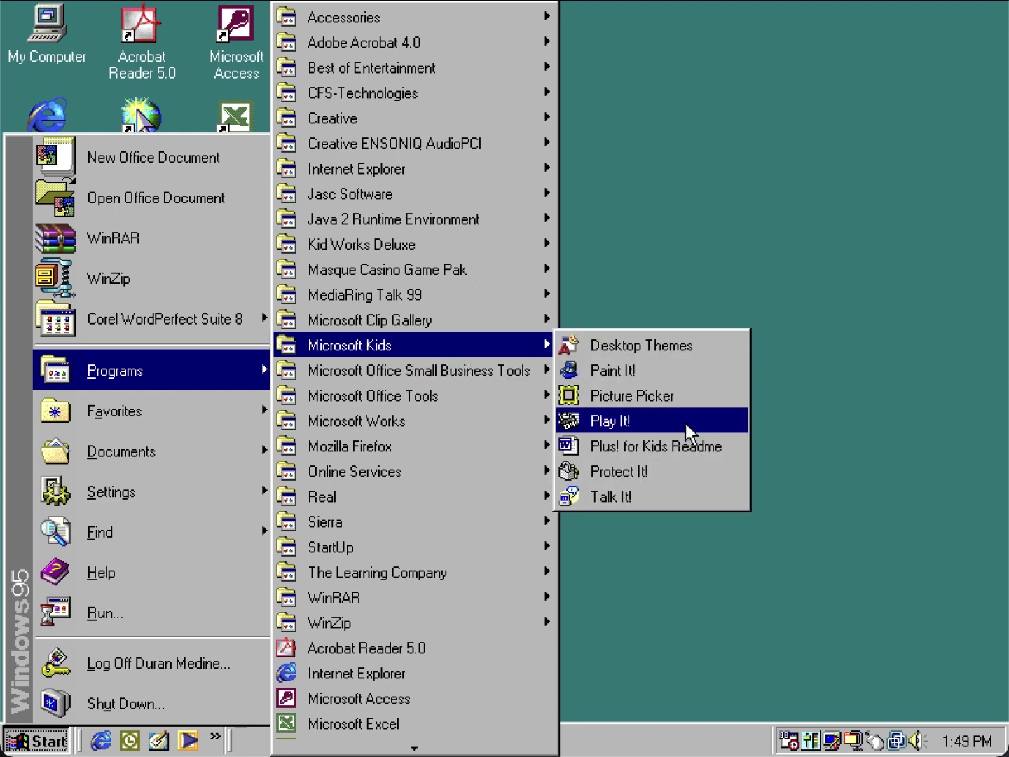
left_click(684, 470)
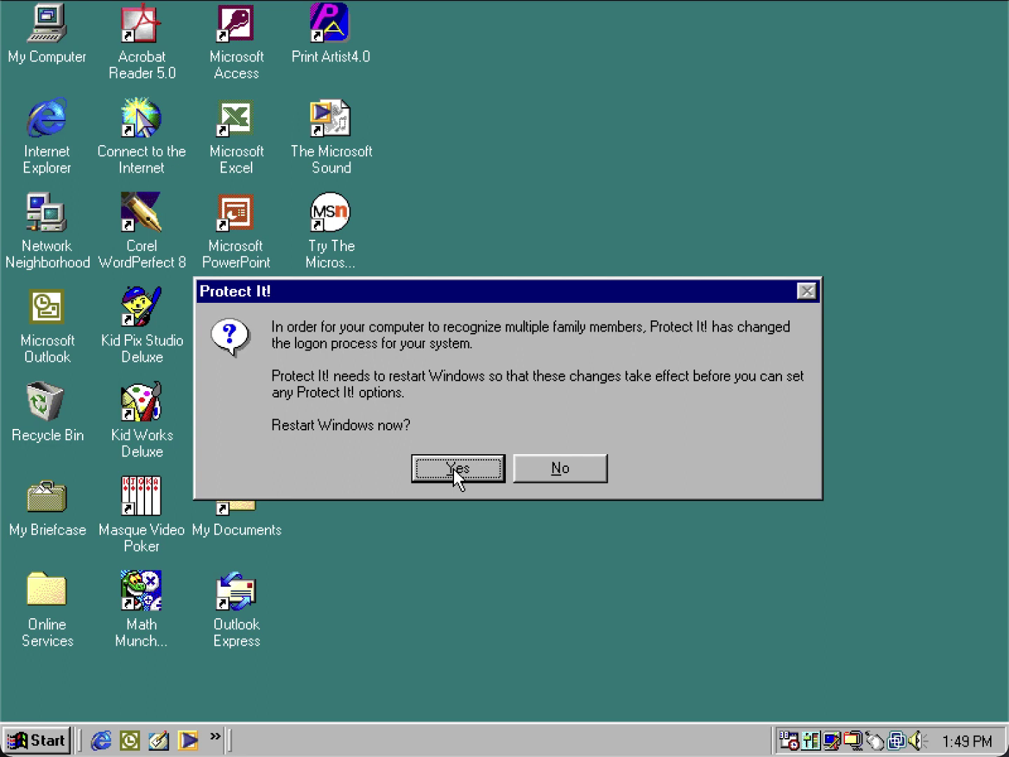
left_click(538, 469)
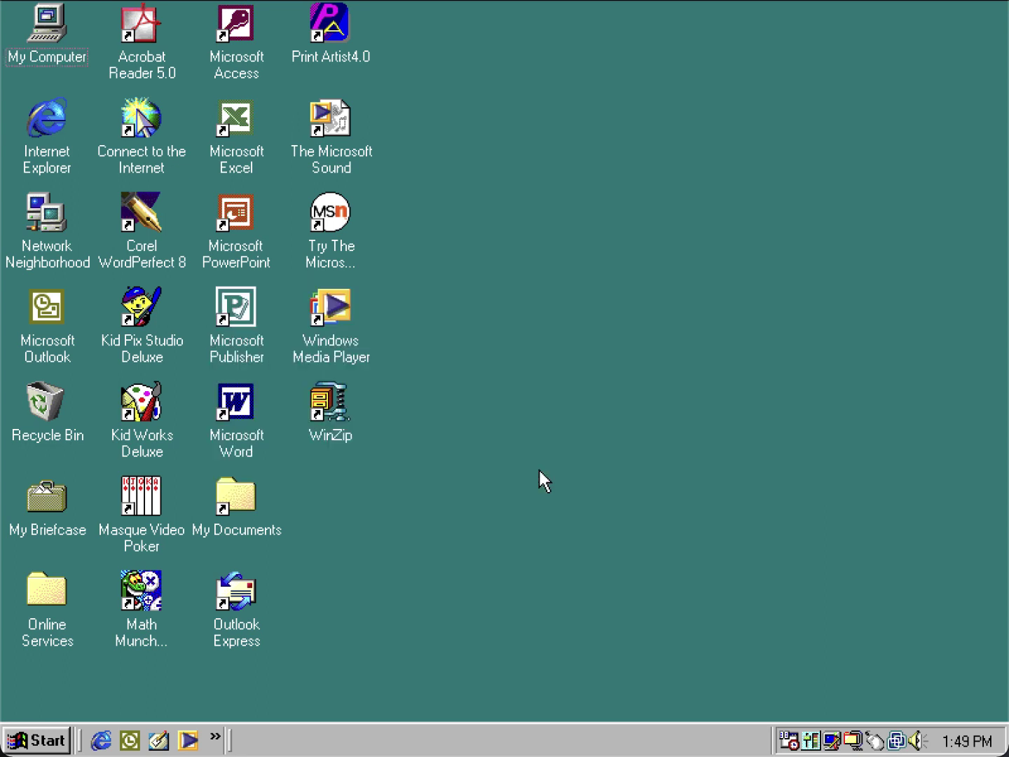
- Open Protect It! again from the Microsoft Kids program group and agree to restart Windows
left_click(49, 740)
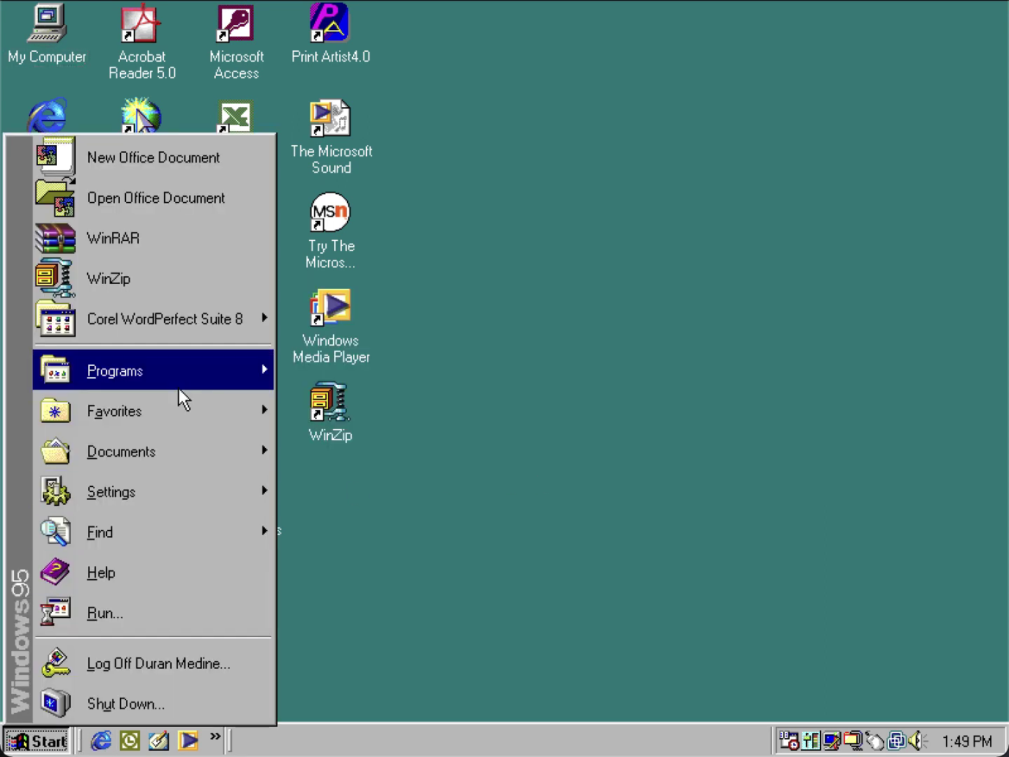
mouse_move(179, 388)
mouse_move(449, 353)
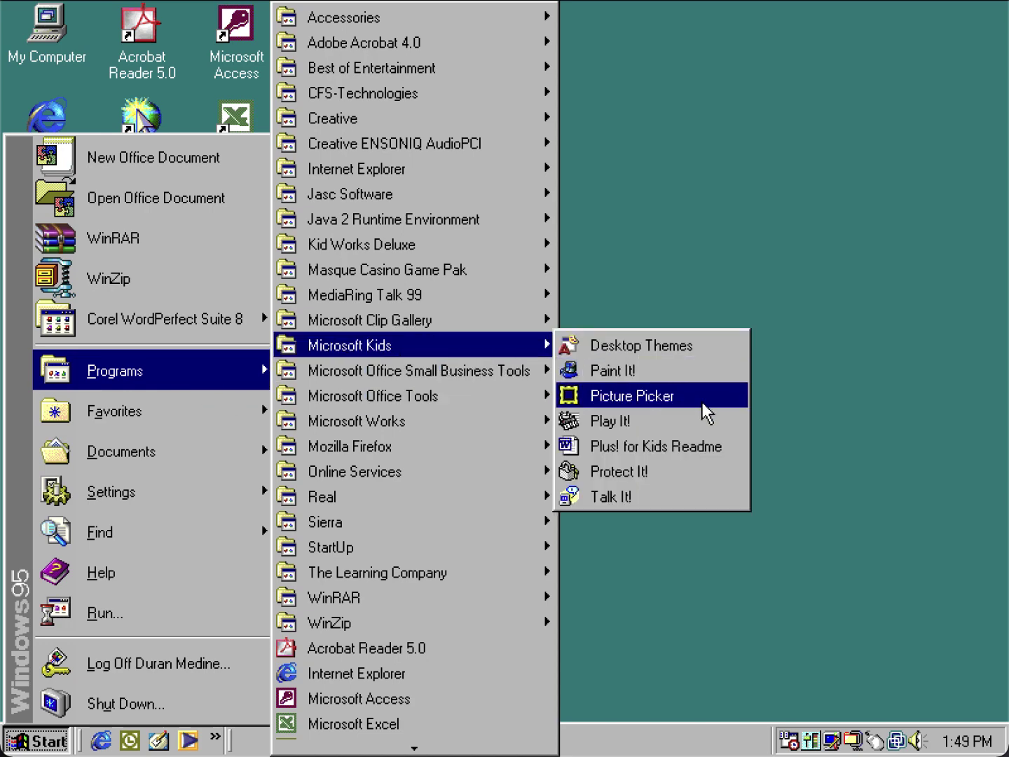
left_click(720, 466)
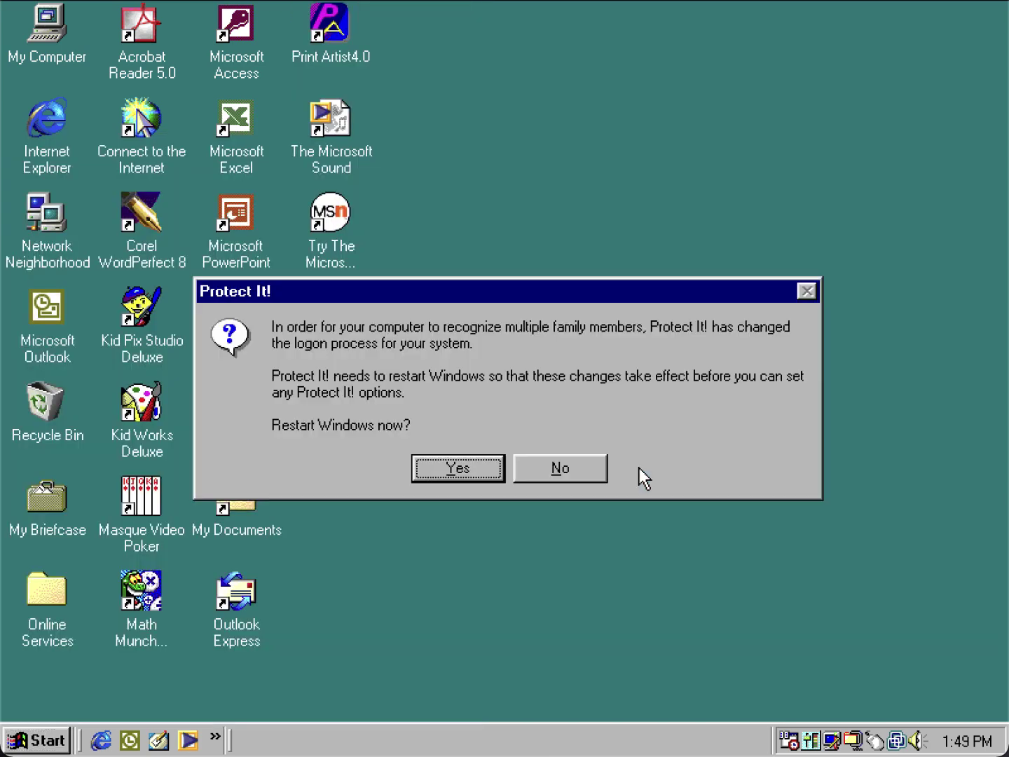
left_click(503, 469)
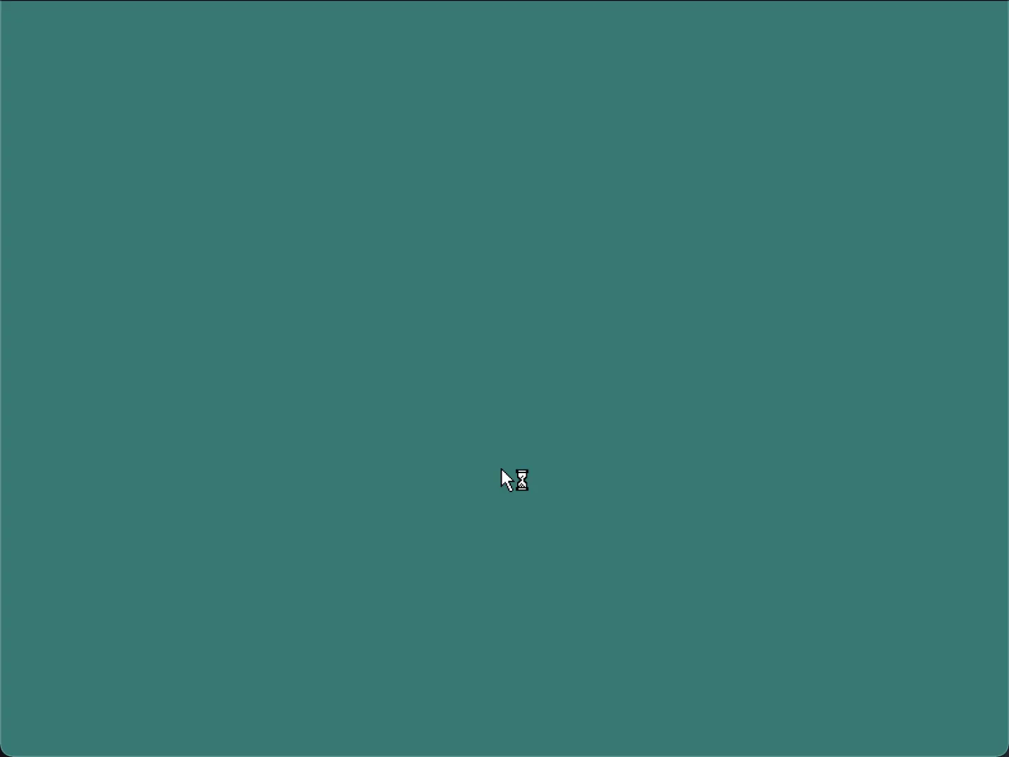
- Log on to Microsoft Networking with the network password and let the computer retain the individual settings
type("**")
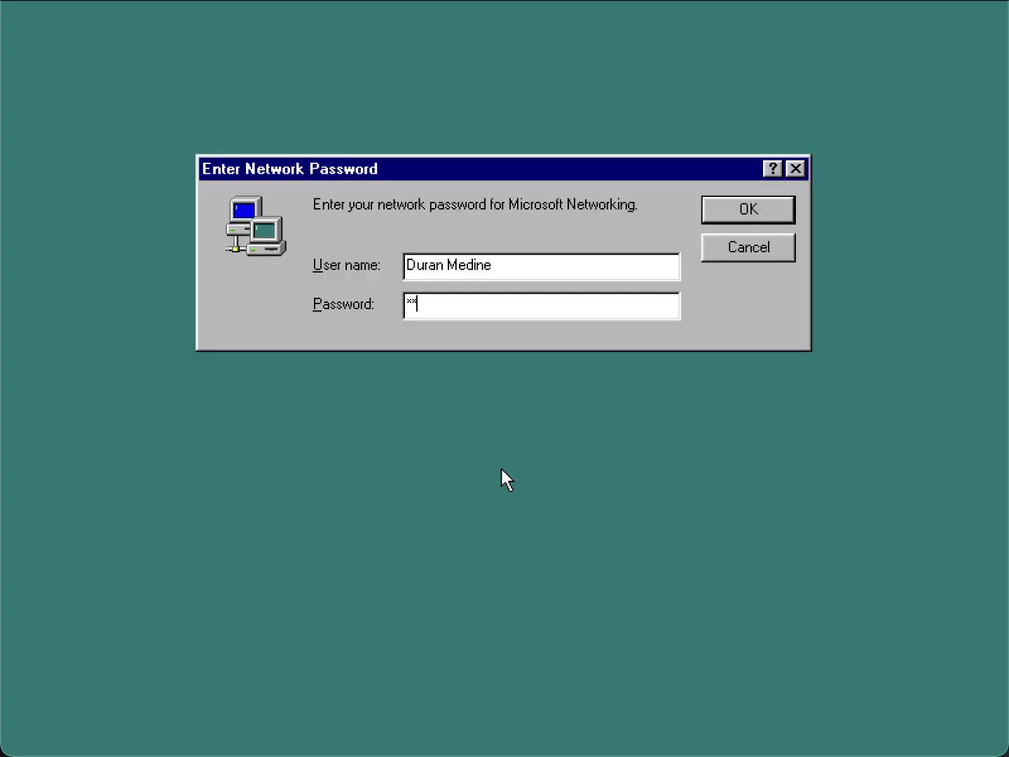
type("*****")
key("Return")
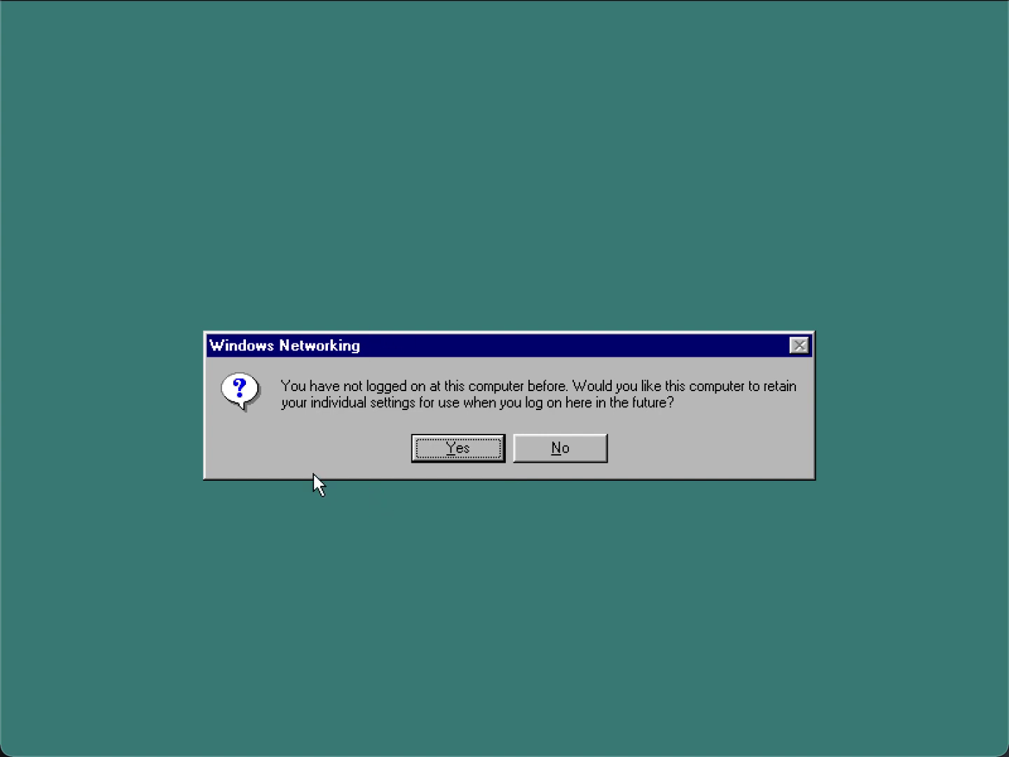
left_click(454, 446)
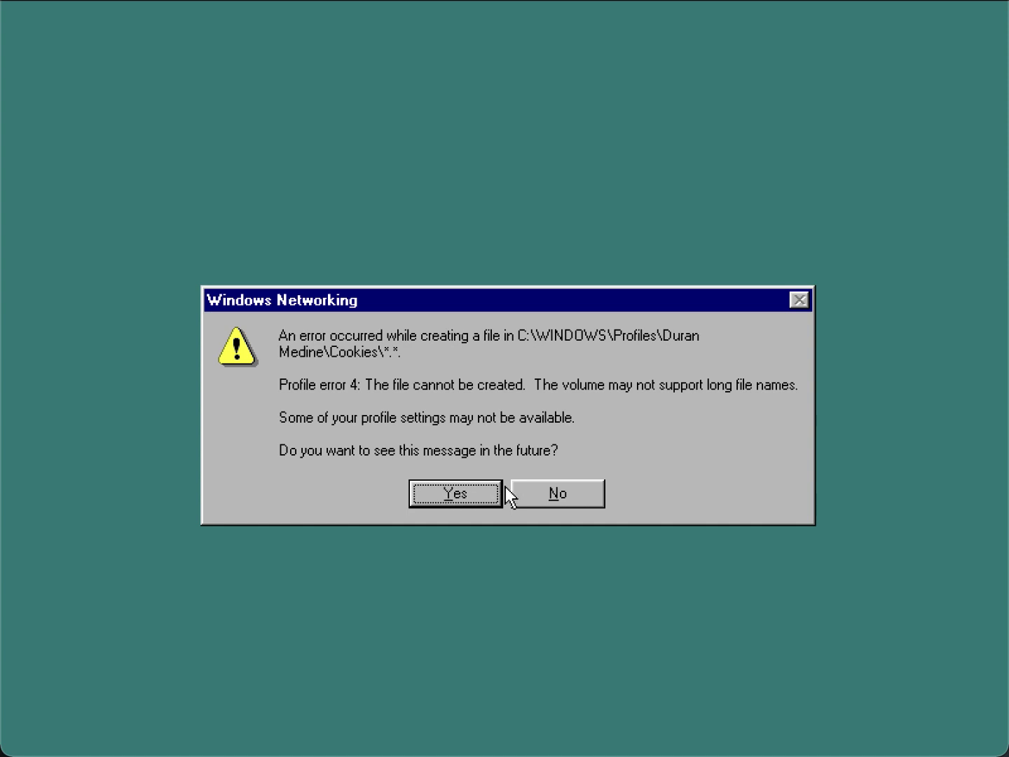
- Suppress the profile error message in future, then turn off future Office 2000 File Optimizer checks and cancel the optimizer
left_click(551, 492)
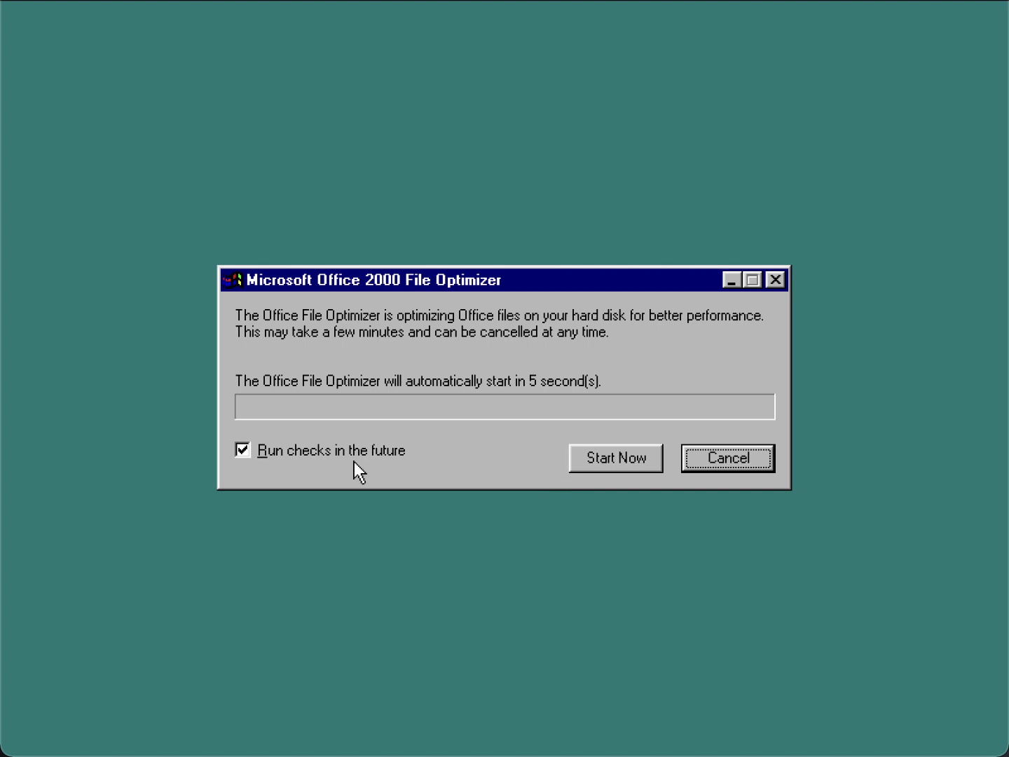
left_click(300, 442)
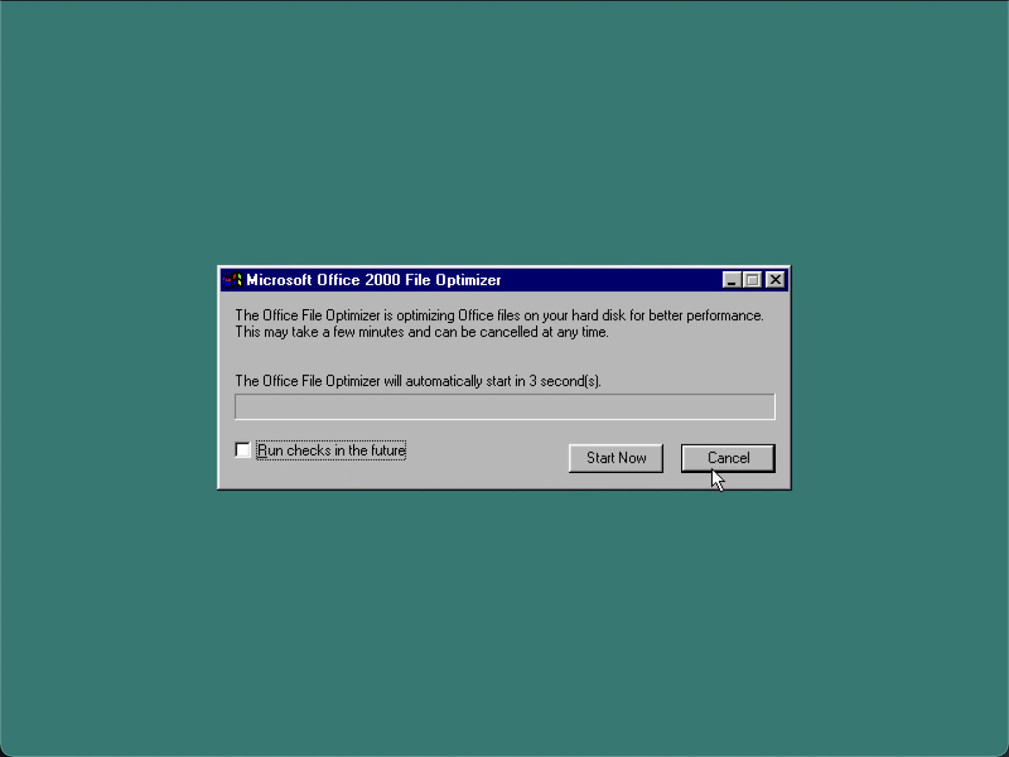
left_click(712, 469)
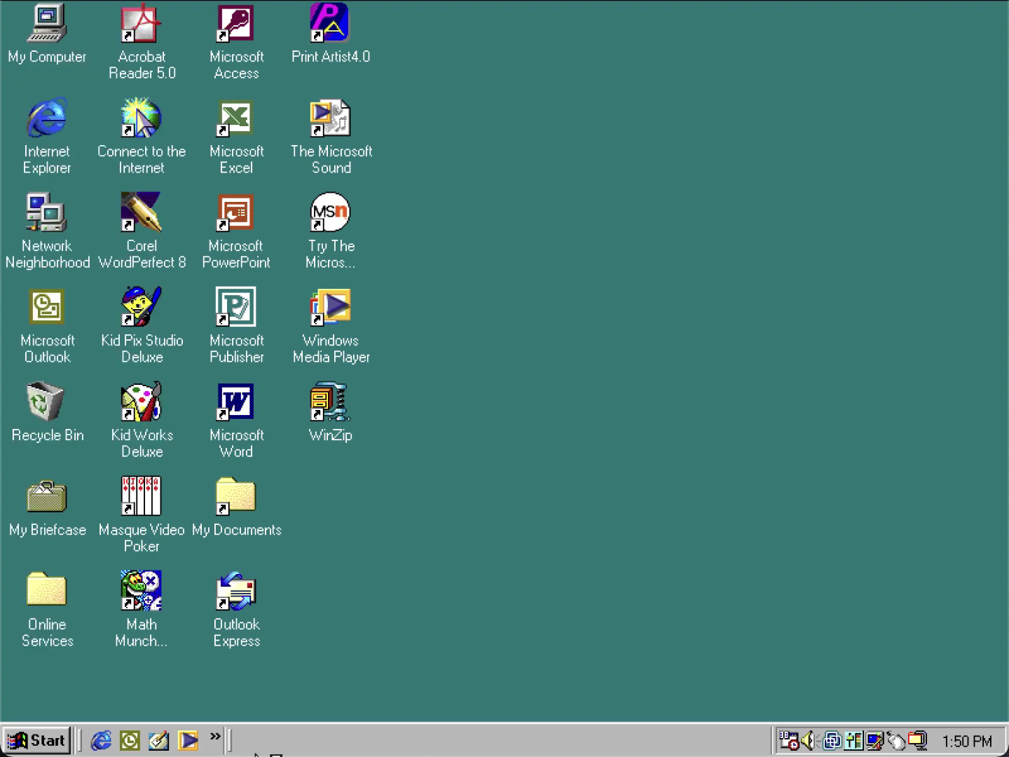
- Open Protect It! from the Microsoft Kids program group, continue past the introduction and agree to the legal information
left_click(38, 740)
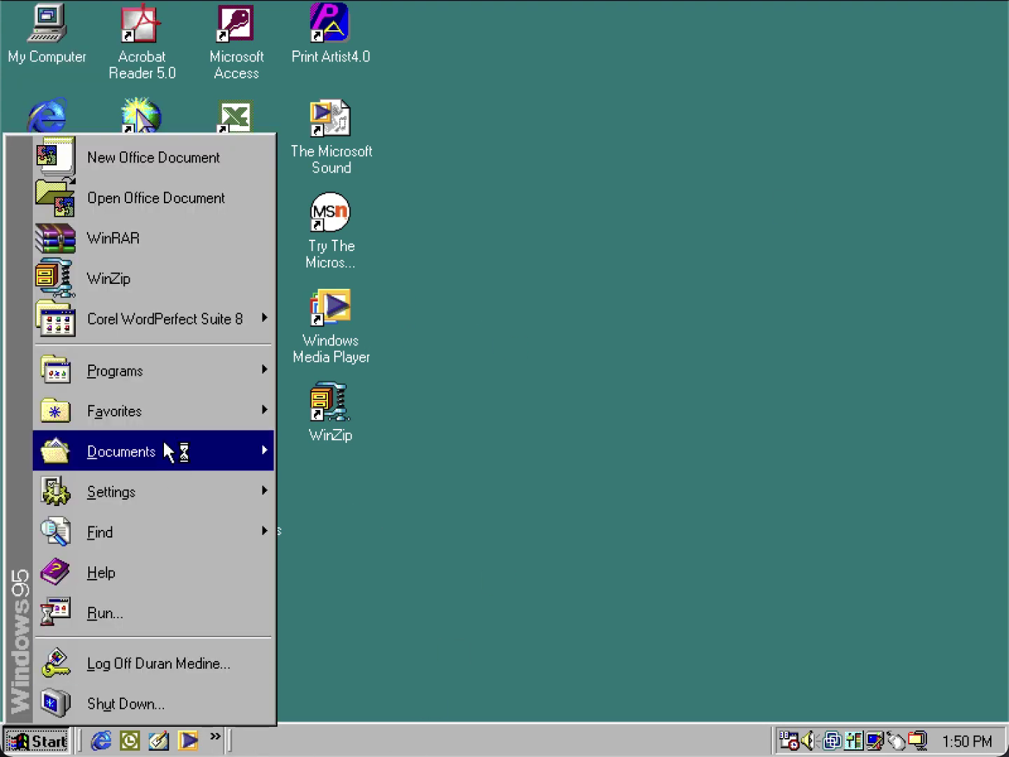
mouse_move(183, 386)
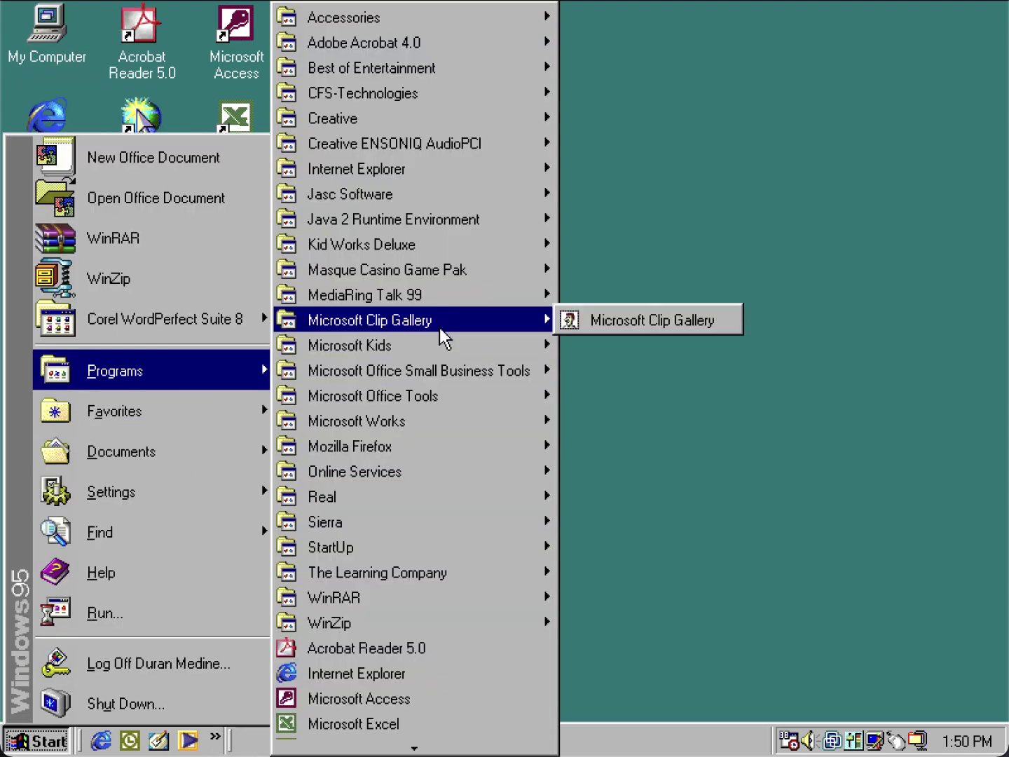
mouse_move(455, 339)
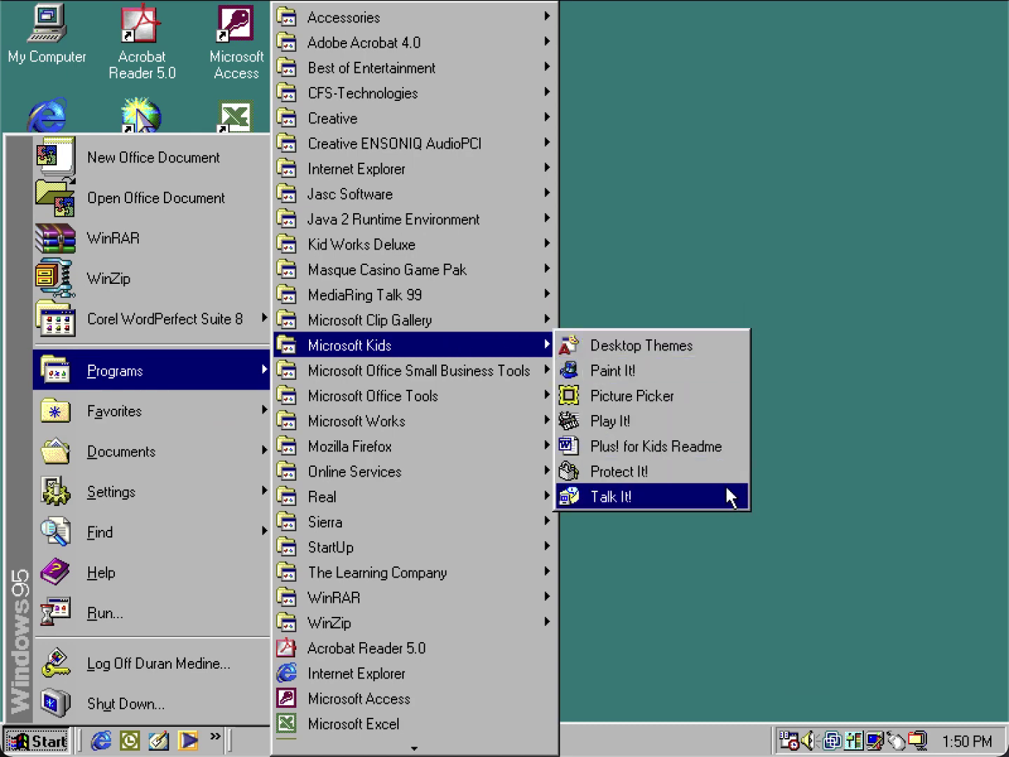
left_click(696, 470)
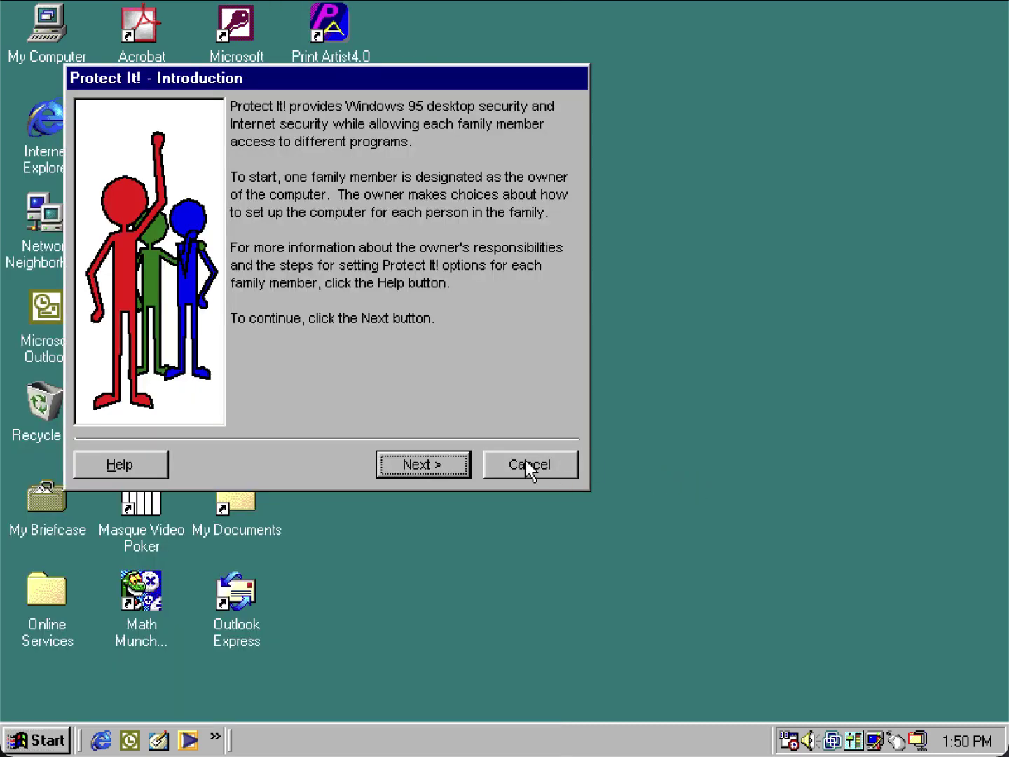
left_click(450, 461)
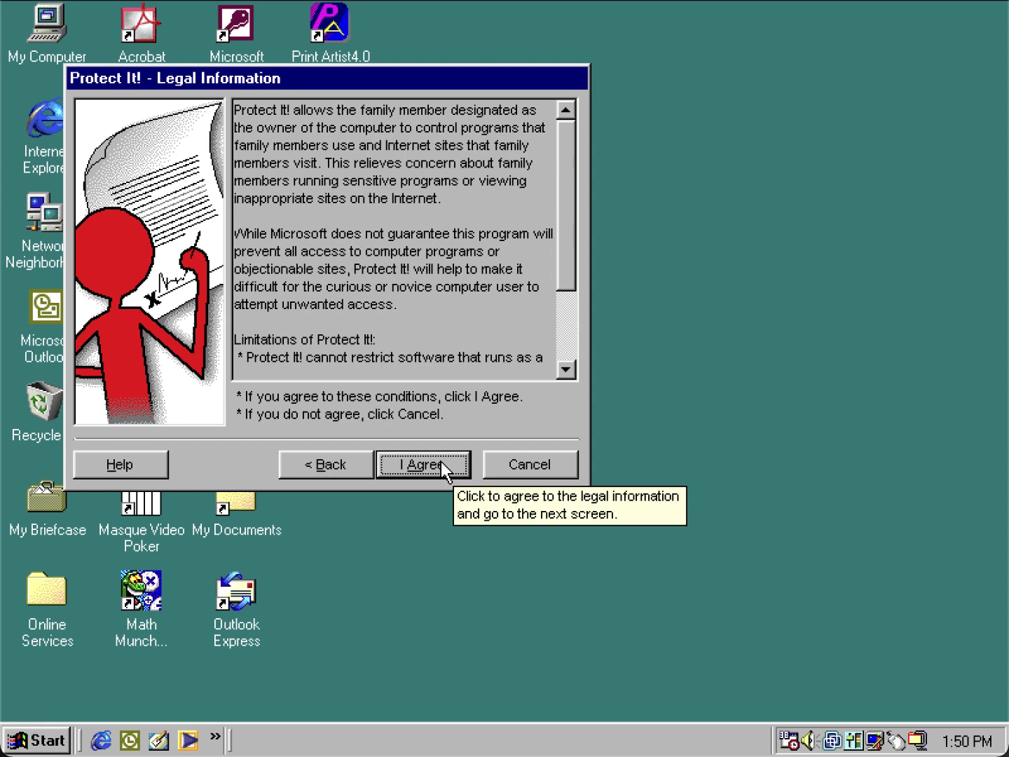
left_click(442, 463)
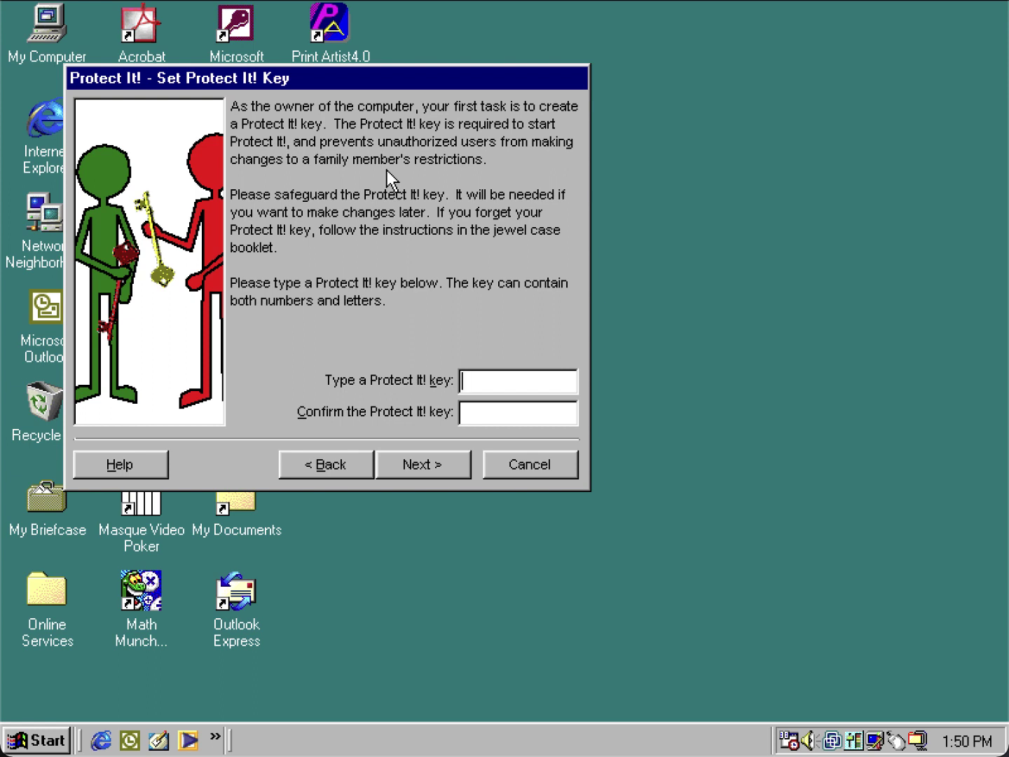
- Create the Protect It! key, confirm it and continue to the family member options
type("********")
key("Tab")
type("********")
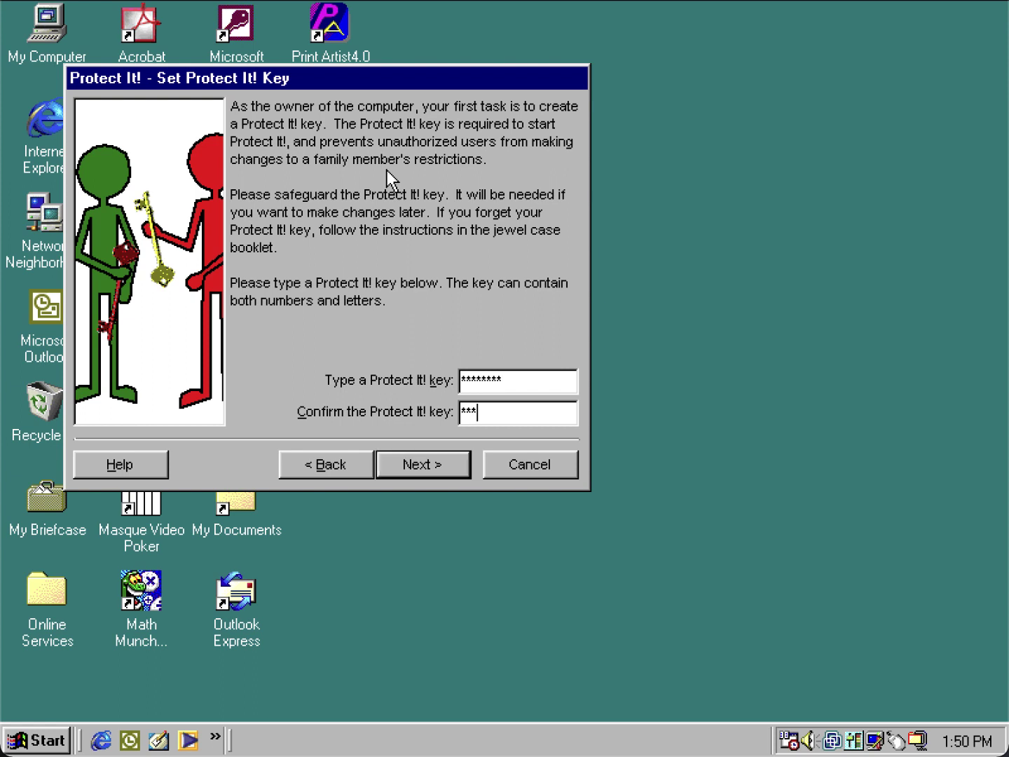
key("Return")
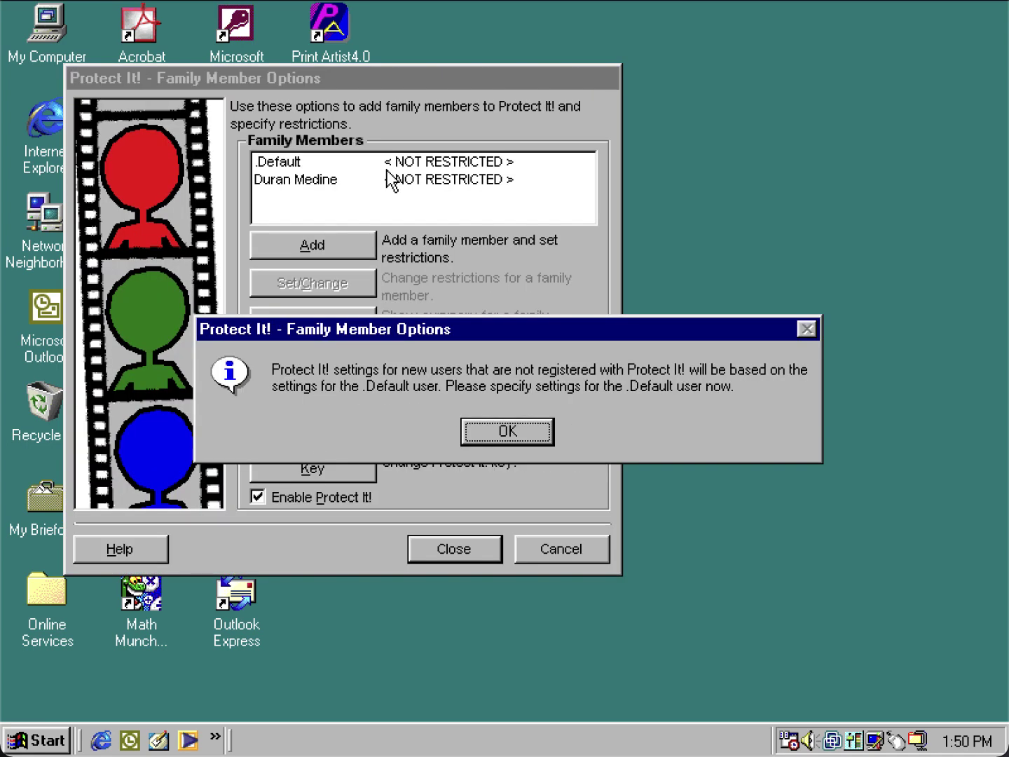
- Look at the computer and program access limits for the .Default user, then cancel without setting restrictions
left_click(490, 443)
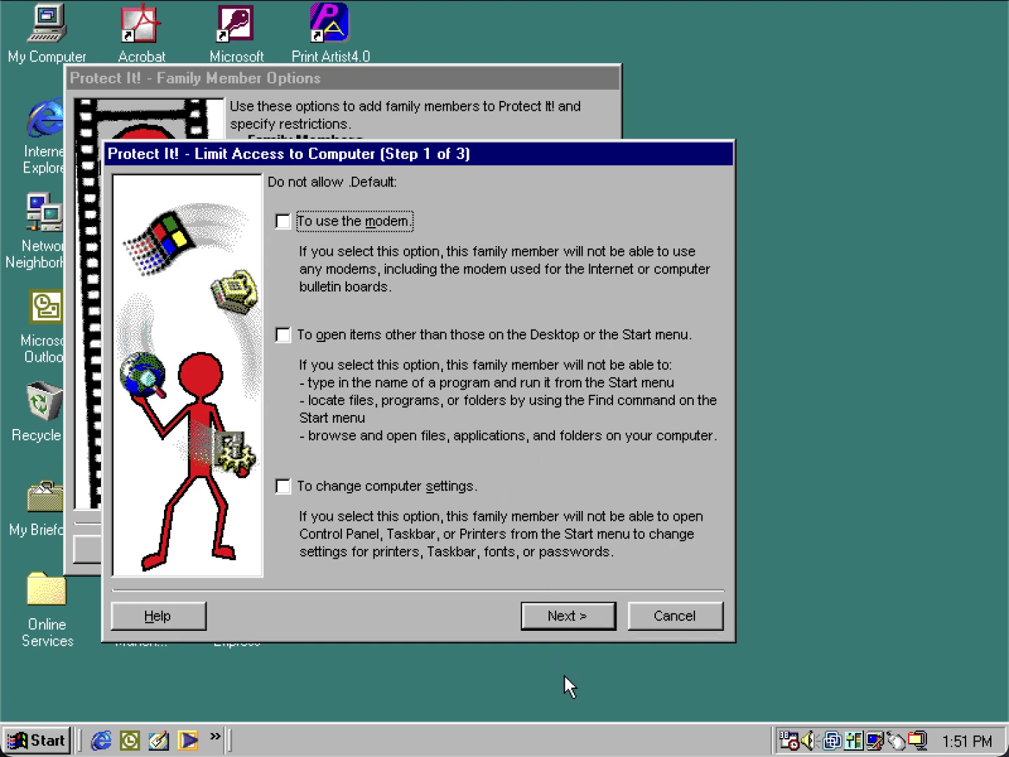
left_click(587, 614)
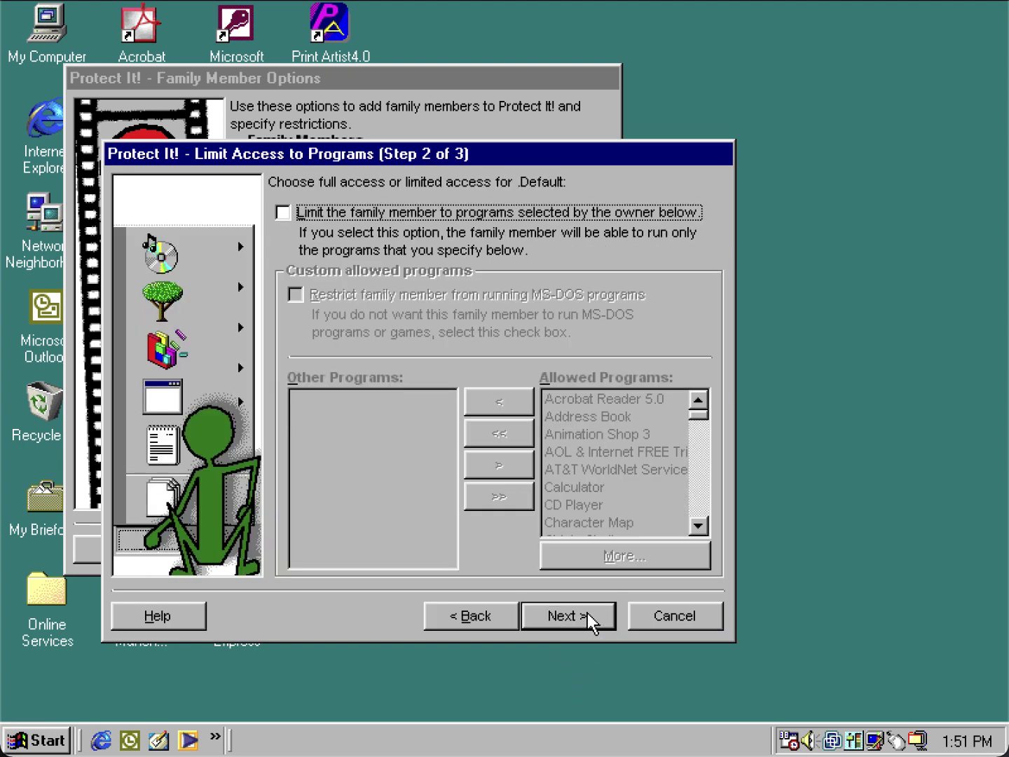
left_click(658, 621)
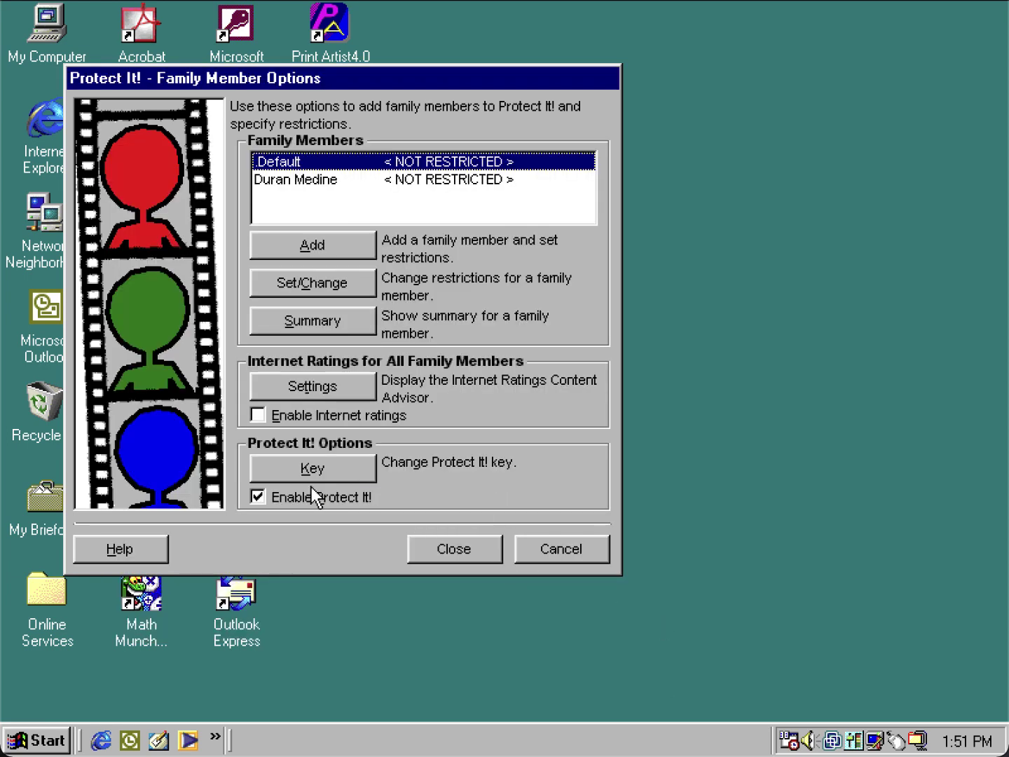
- Turn off Enable Protect It! and view the restriction summary for the .Default family member
left_click(302, 494)
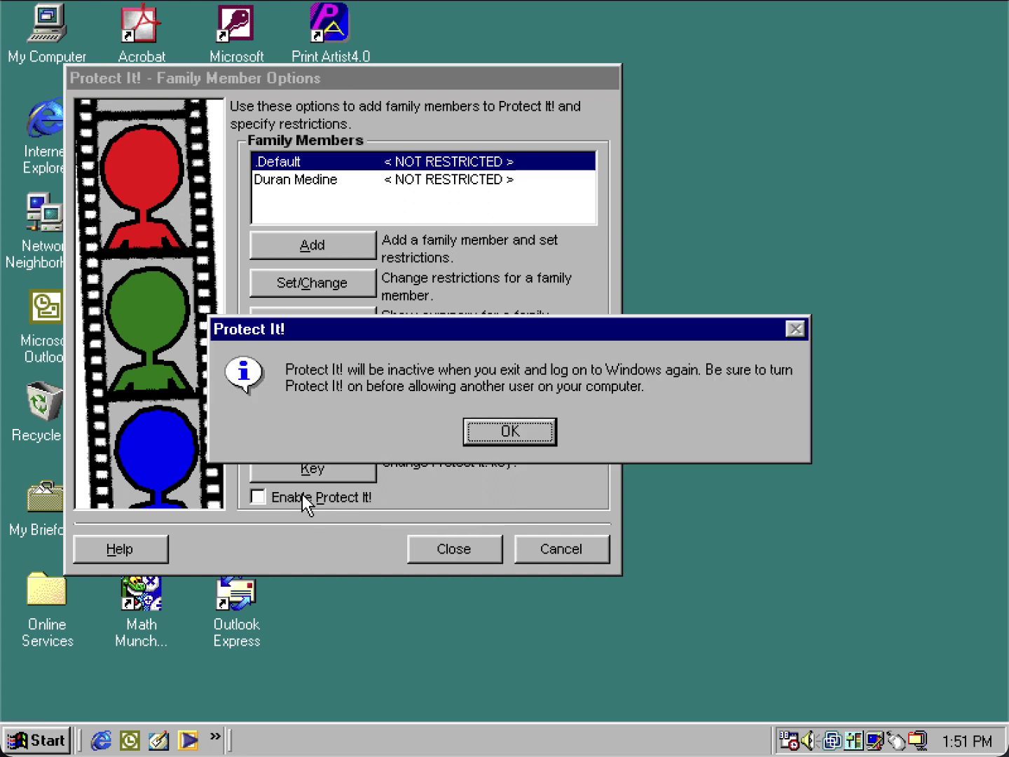
left_click(504, 436)
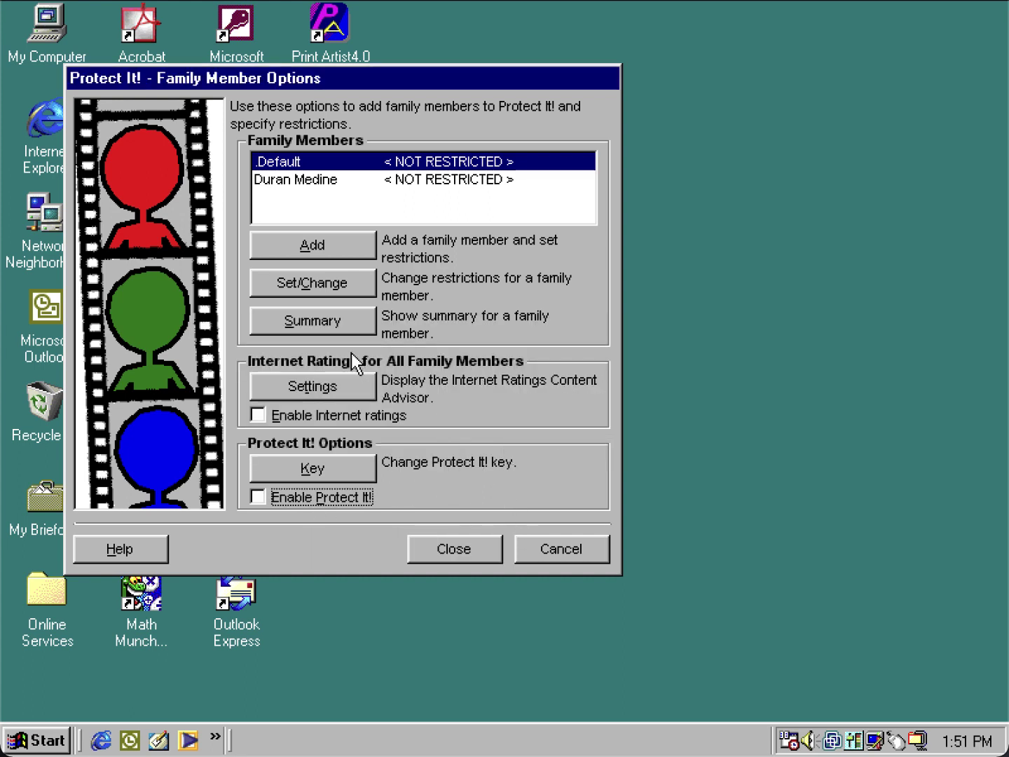
left_click(338, 330)
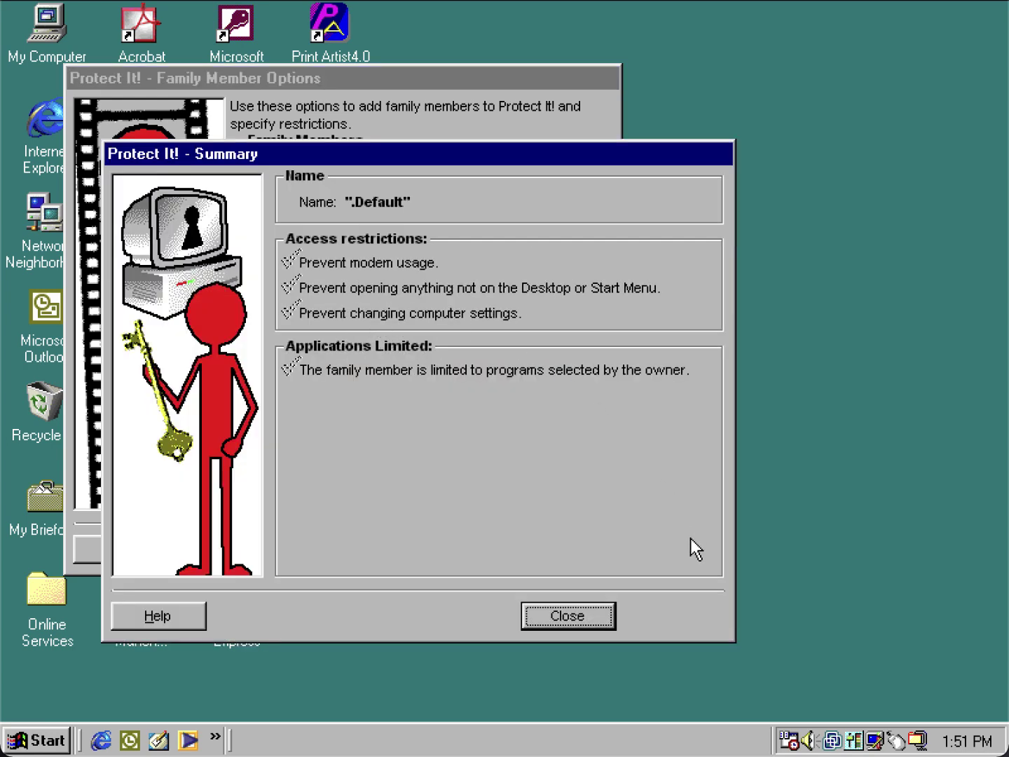
left_click(527, 616)
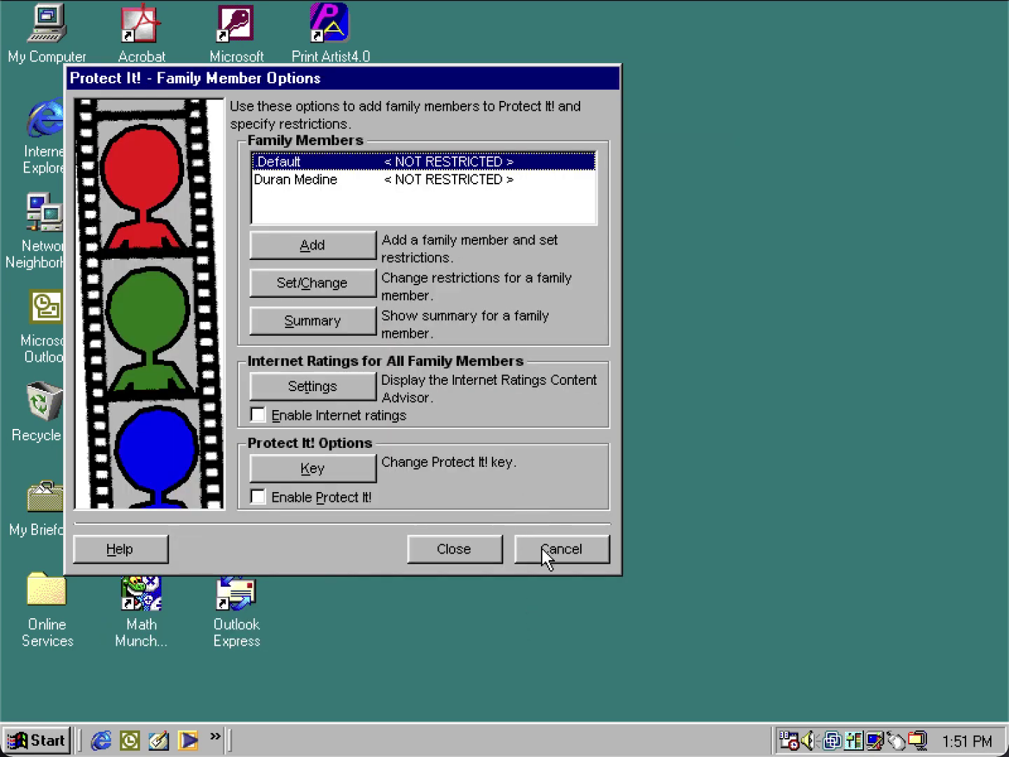
- Close the family member options and finish Protect It! with the Return to Windows option
left_click(418, 548)
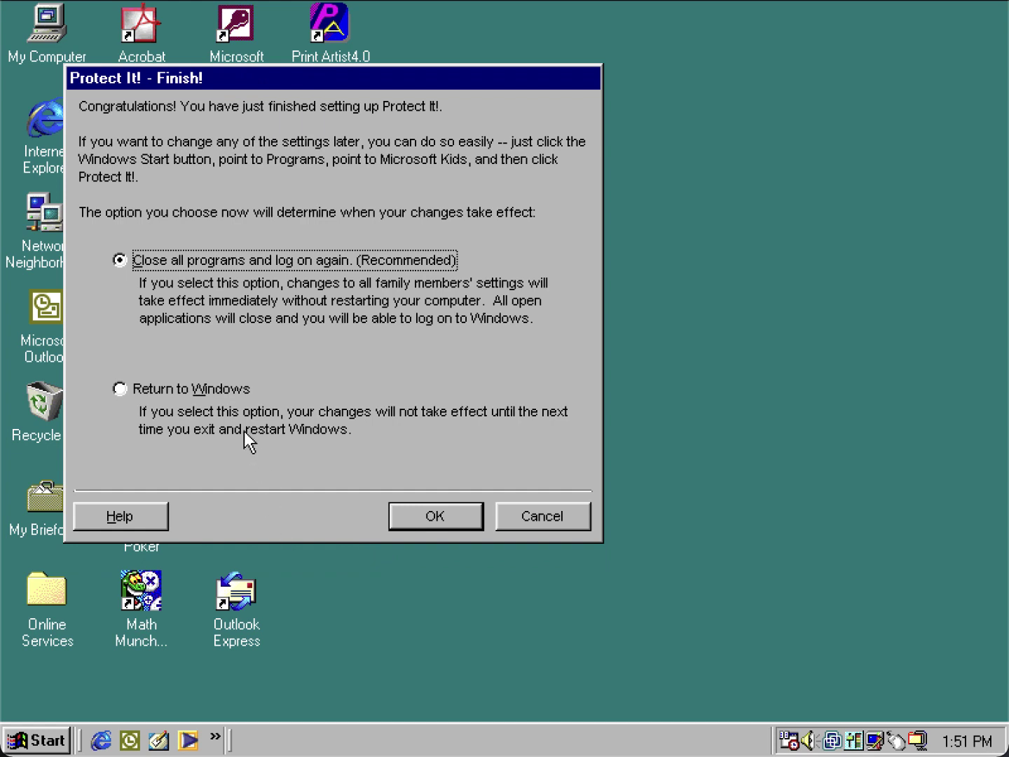
left_click(208, 387)
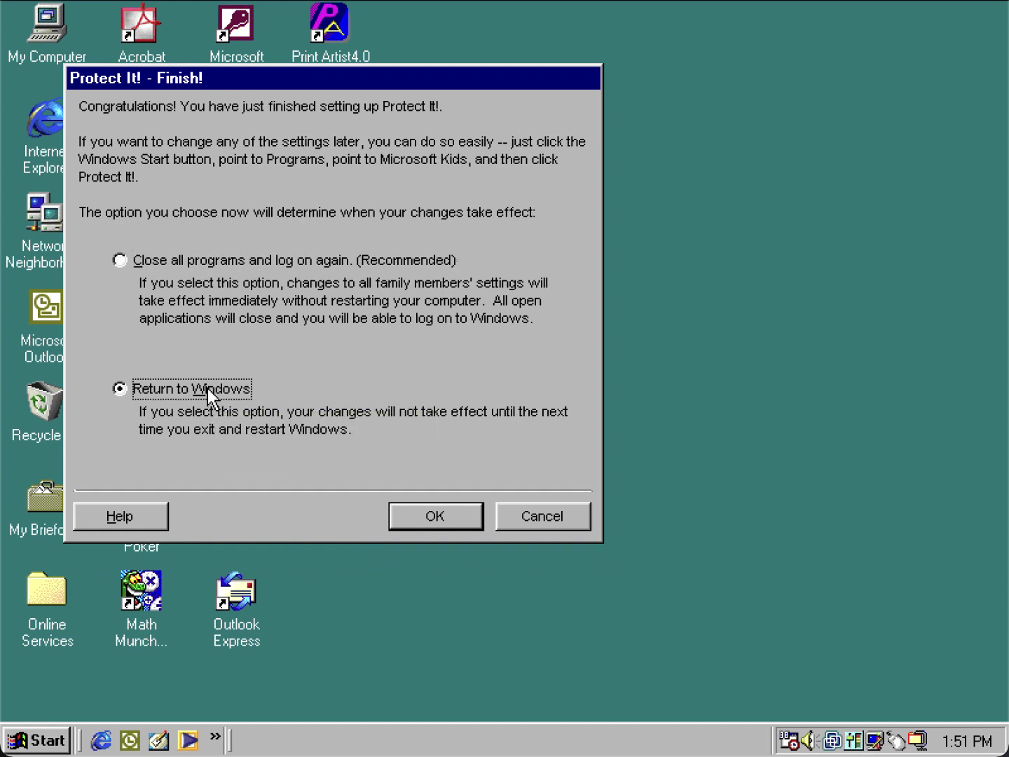
left_click(248, 271)
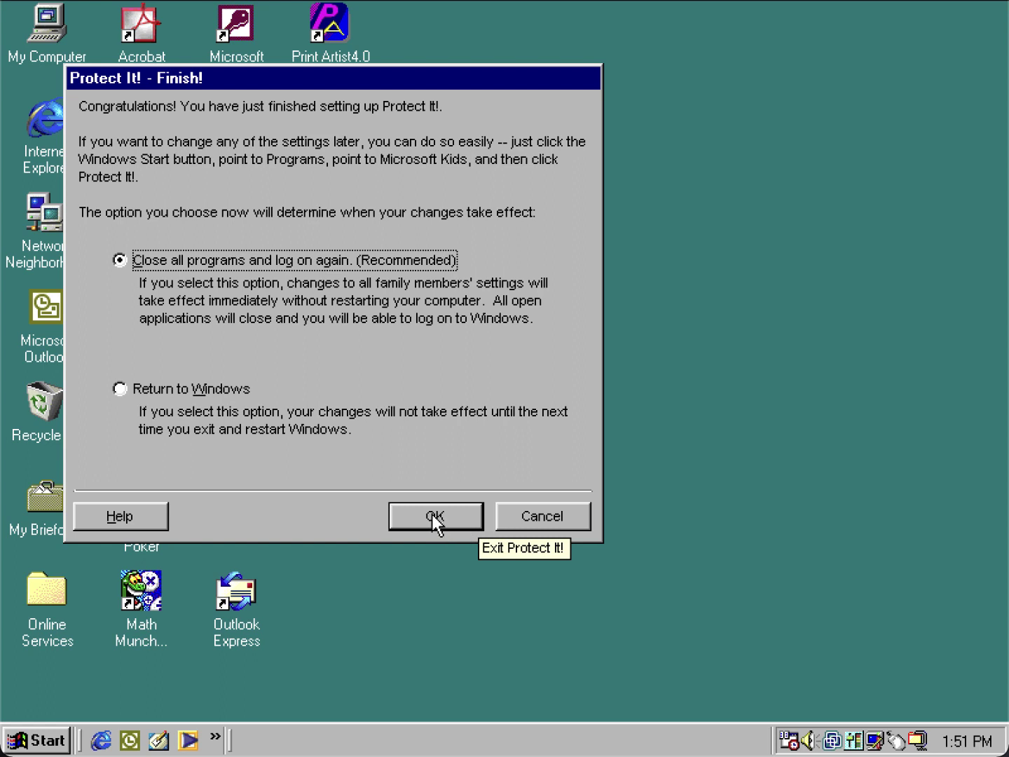
left_click(190, 386)
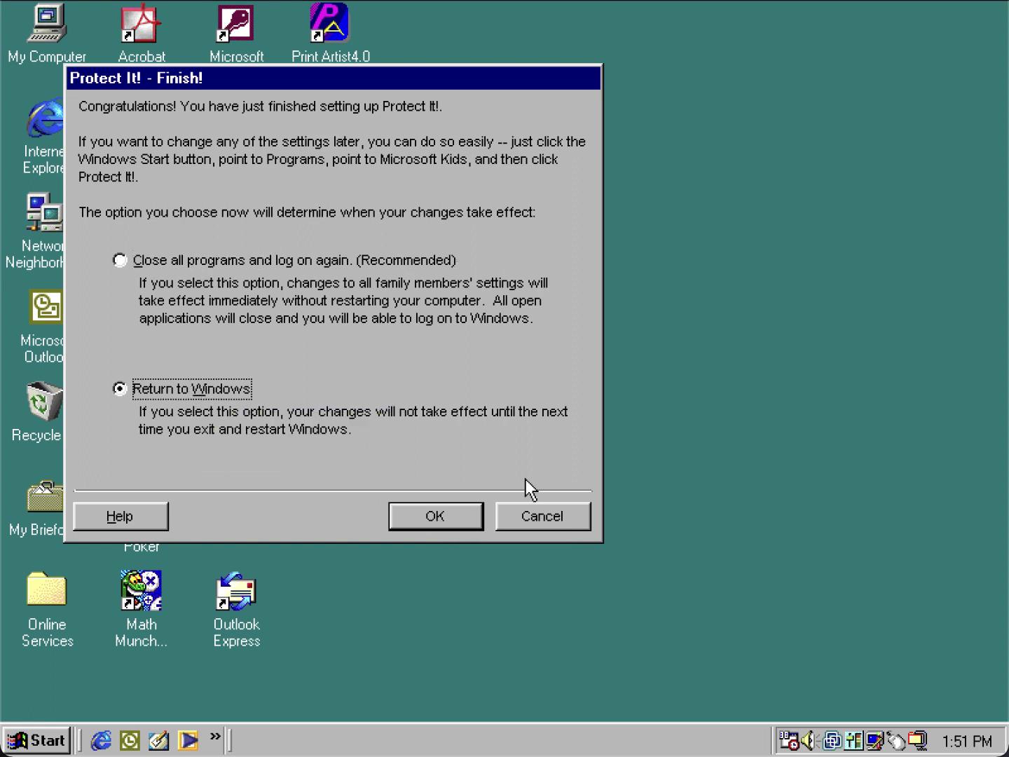
left_click(430, 516)
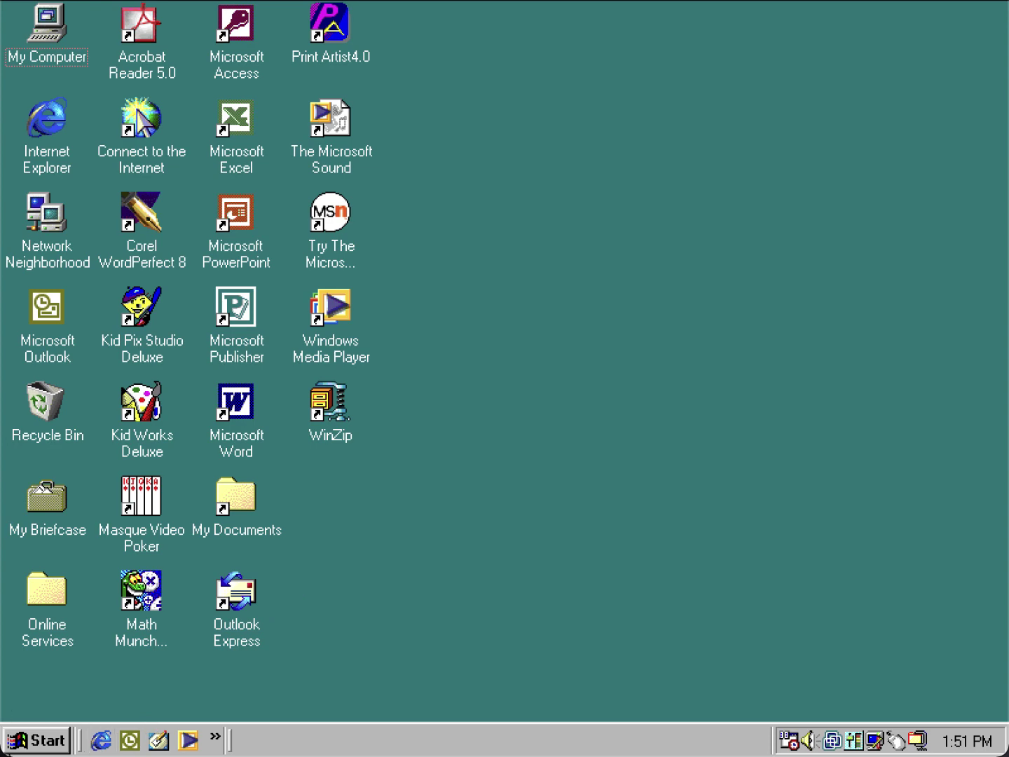
- Open Talk It! from the Microsoft Kids program group
left_click(49, 748)
mouse_move(222, 352)
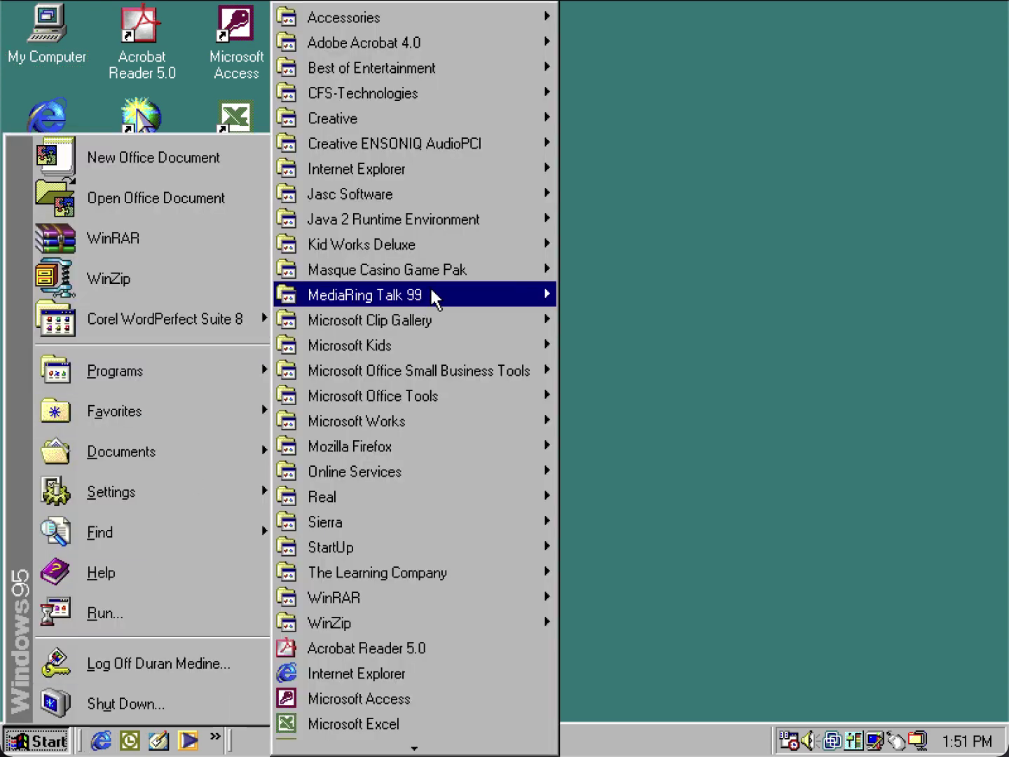
mouse_move(451, 343)
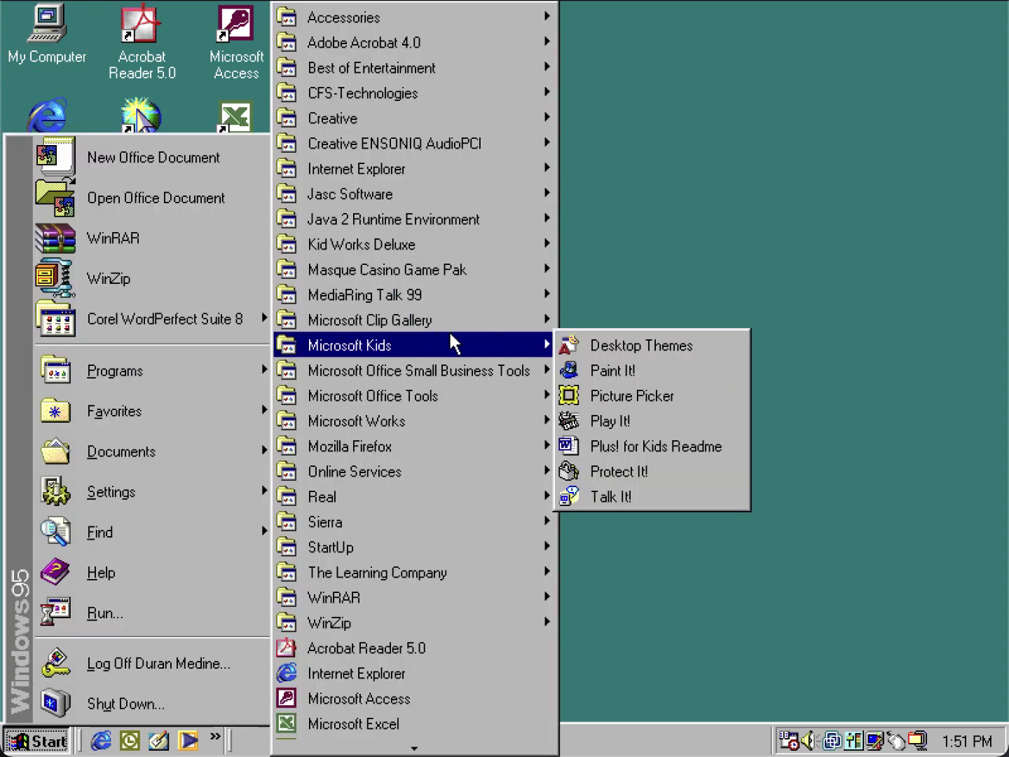
left_click(696, 495)
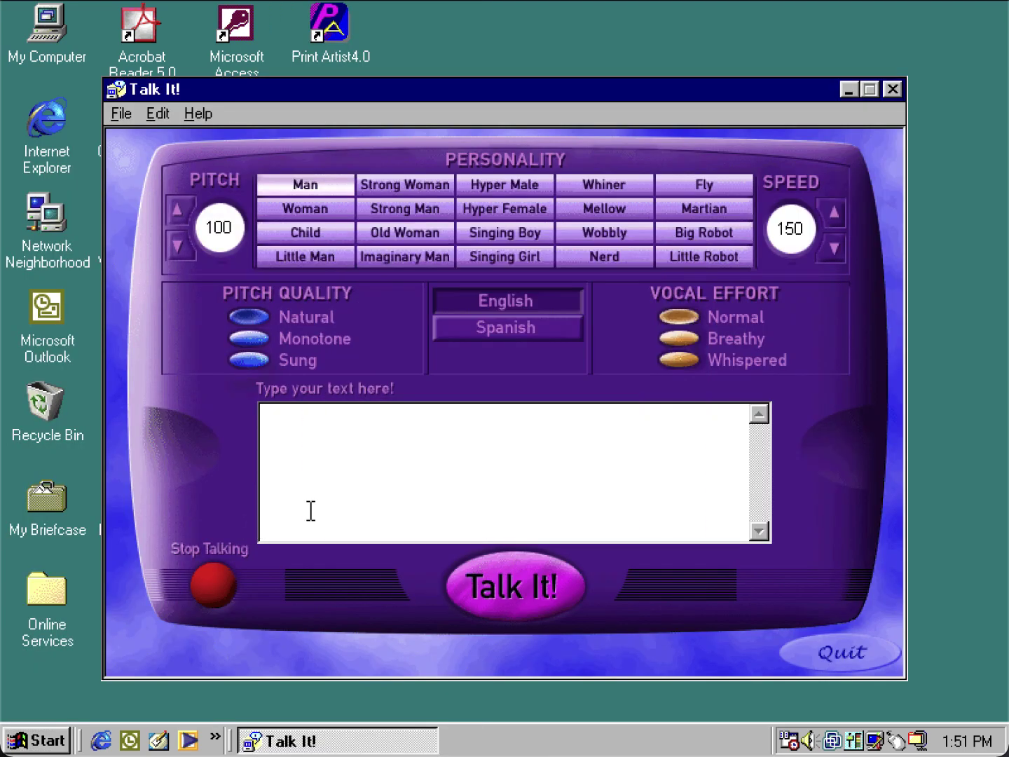
- Enter the speech text "Hello. This is a test using a Windows 95 in Vm-Ware Fusion with the Plus! for Kids pack."
type("Hello")
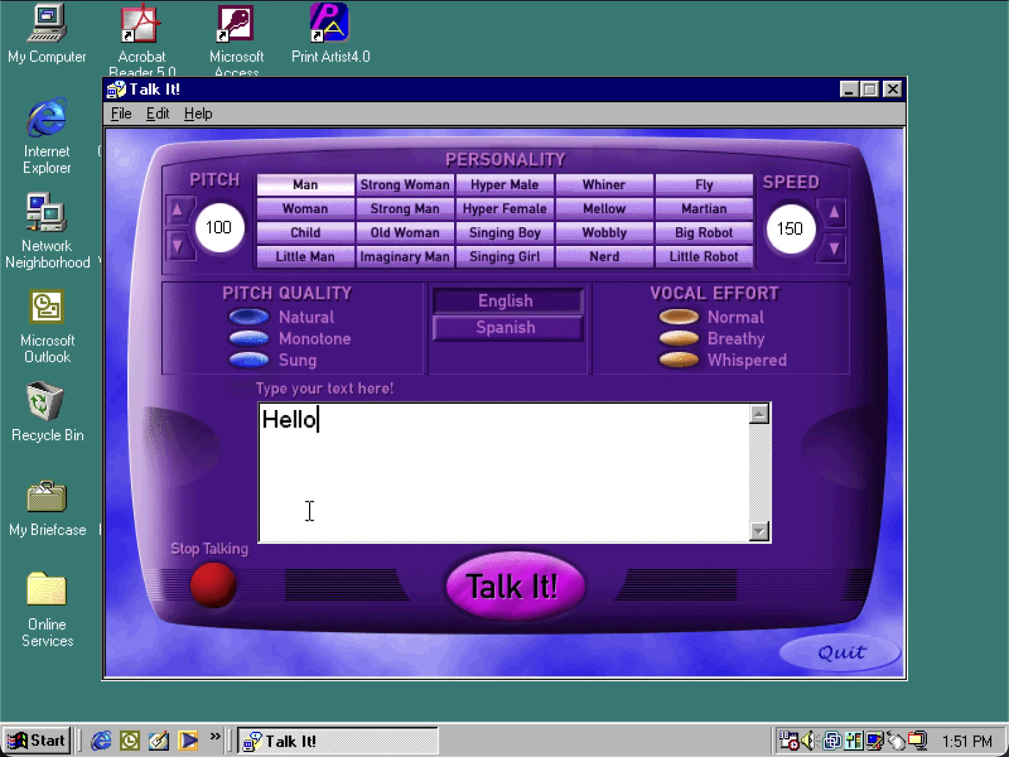
type(" this")
key("BackSpace")
key("BackSpace")
key("BackSpace")
key("BackSpace")
key("BackSpace")
key("BackSpace")
type(". R")
key("BackSpace")
type("This ")
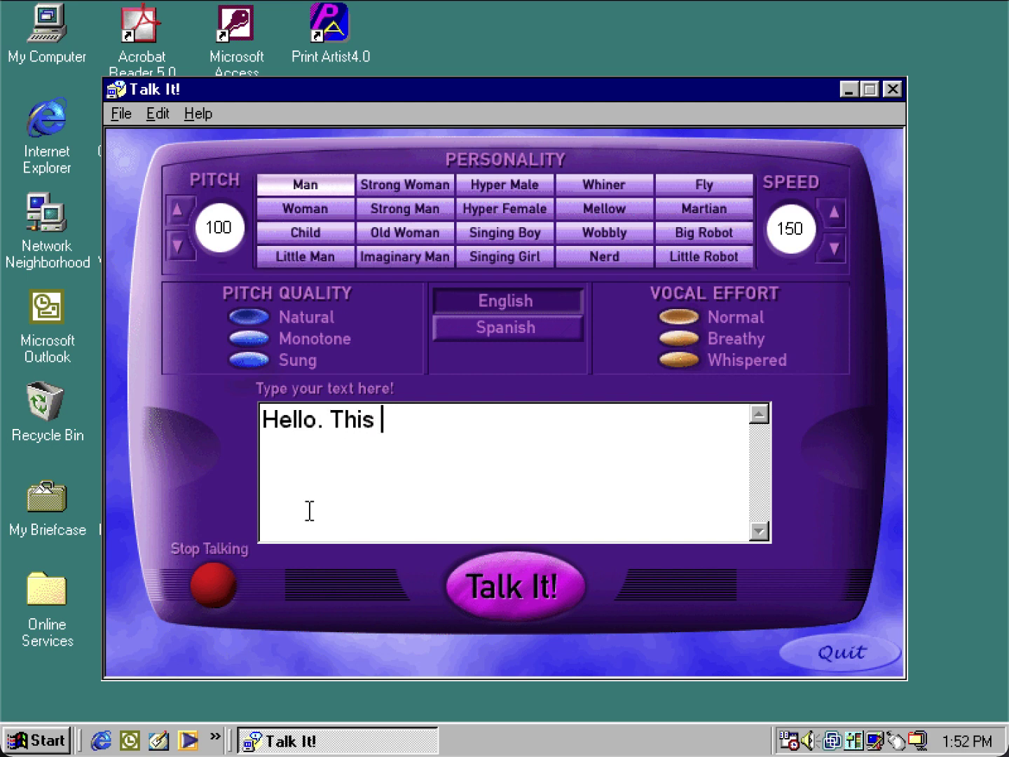
type("is a test")
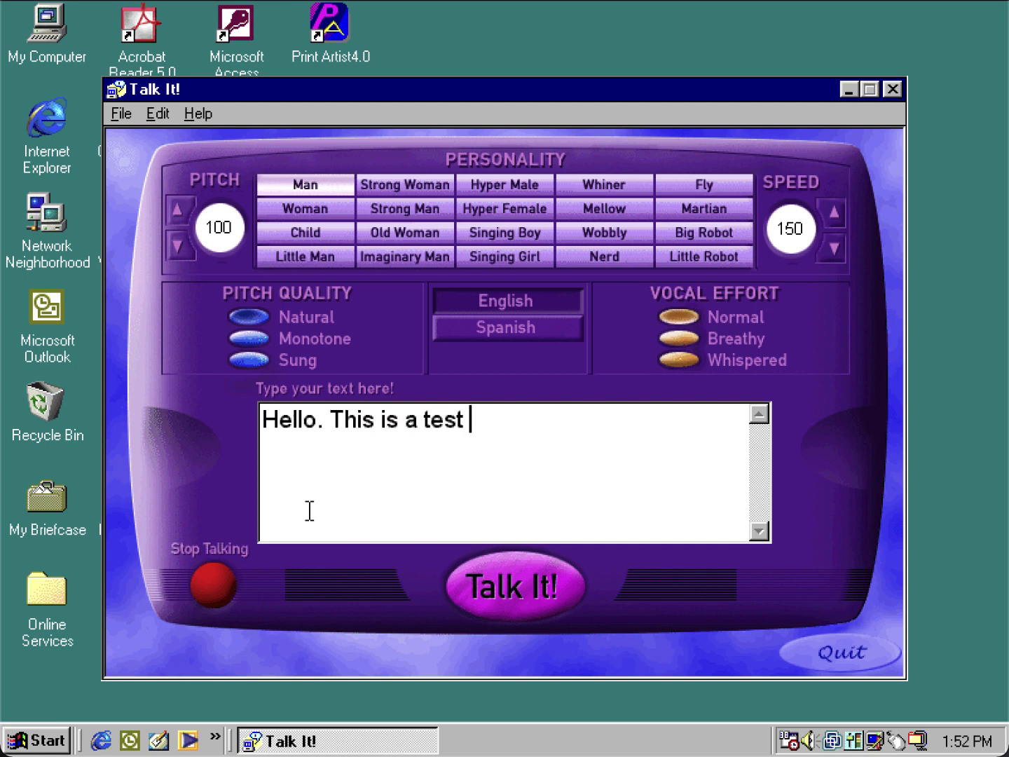
type(" uusing")
key("BackSpace")
key("BackSpace")
key("BackSpace")
key("BackSpace")
key("BackSpace")
key("BackSpace")
type("sing a Windo")
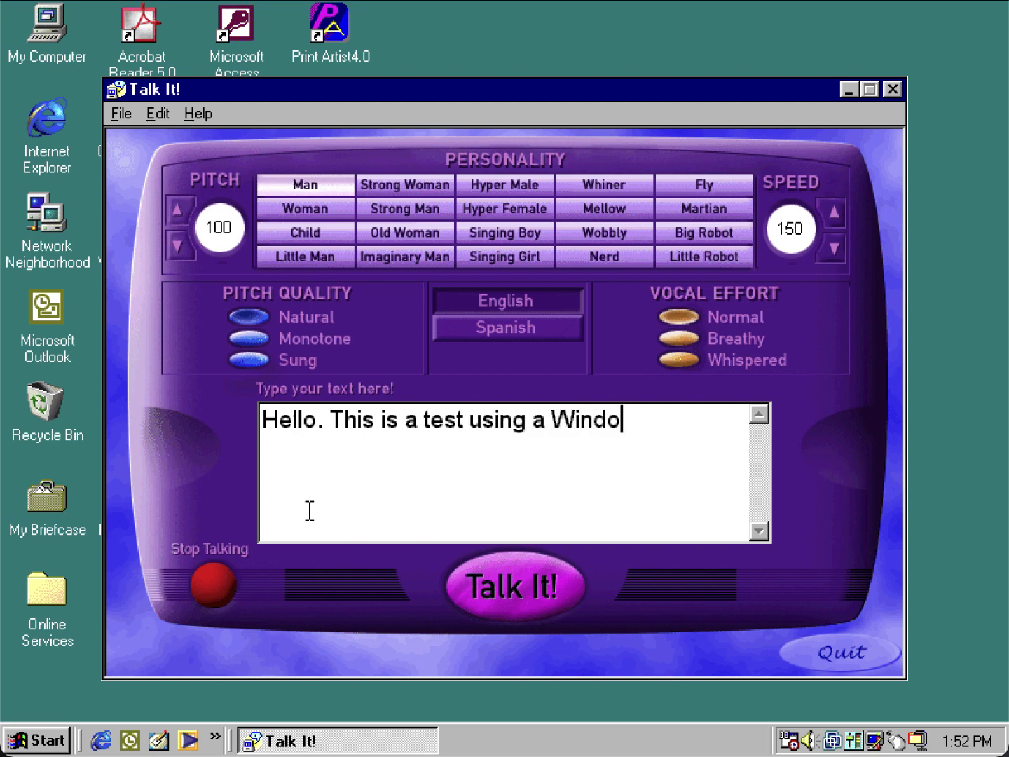
type("ws 995")
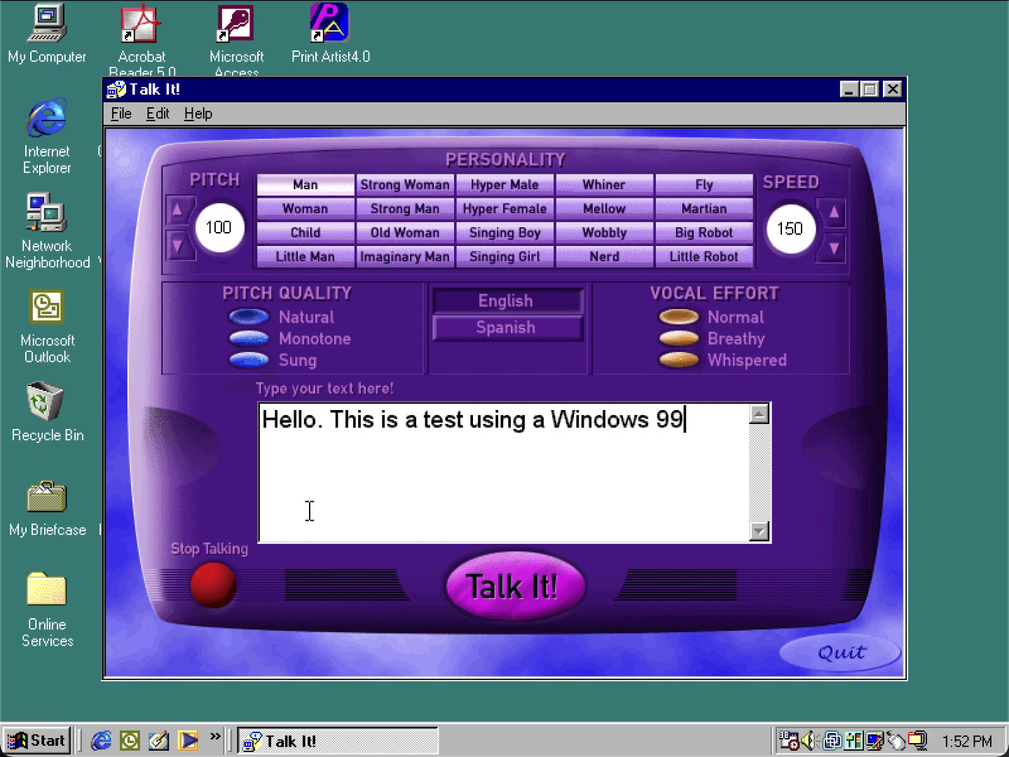
key("BackSpace")
key("BackSpace")
type("% in")
key("BackSpace")
key("BackSpace")
key("BackSpace")
key("BackSpace")
key("BackSpace")
type("95 in Vm-Ware Fus")
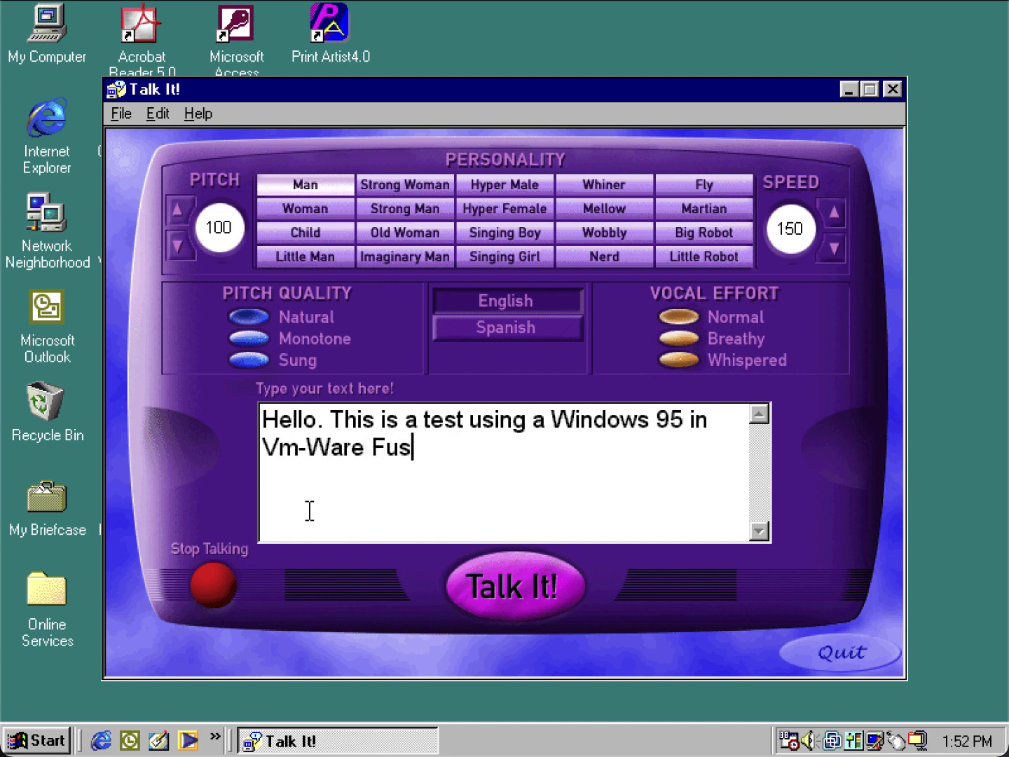
type("ion with the ")
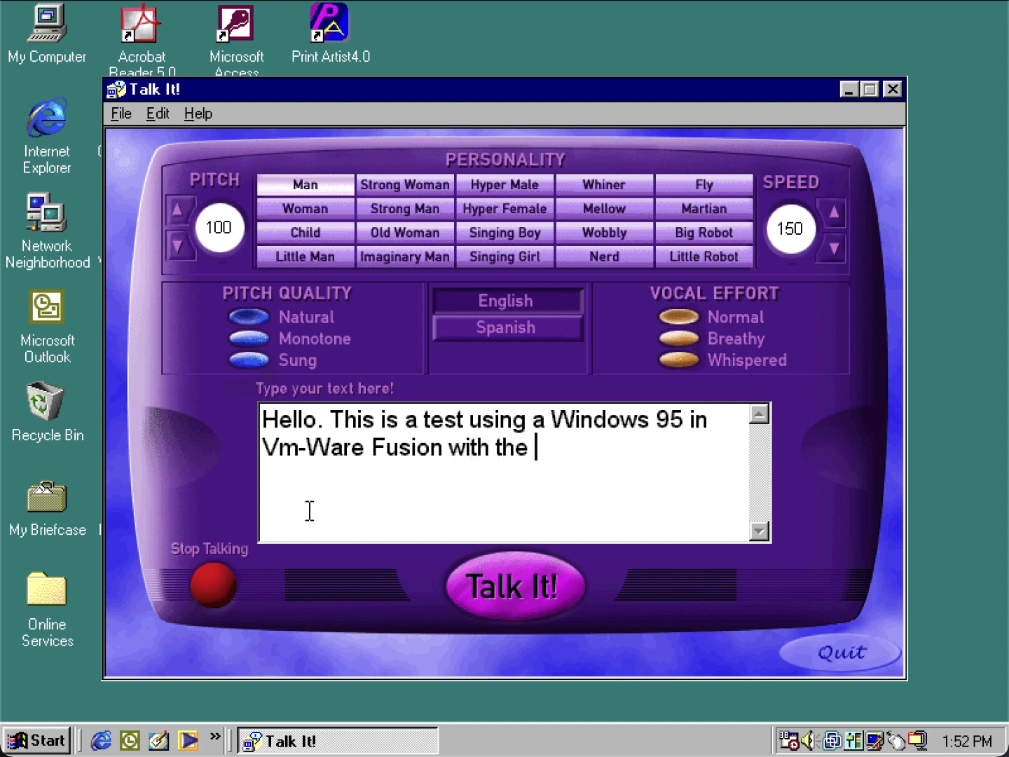
type("Plus! for Kids ")
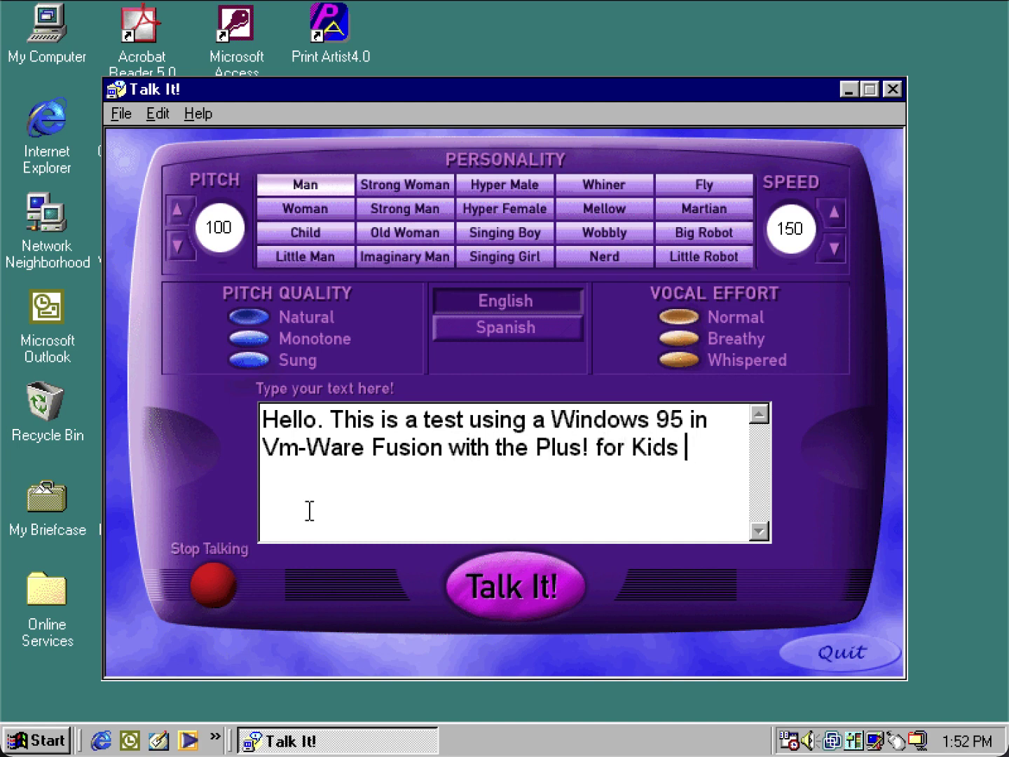
type("pack")
key("BackSpace")
type(".")
key("BackSpace")
type(".")
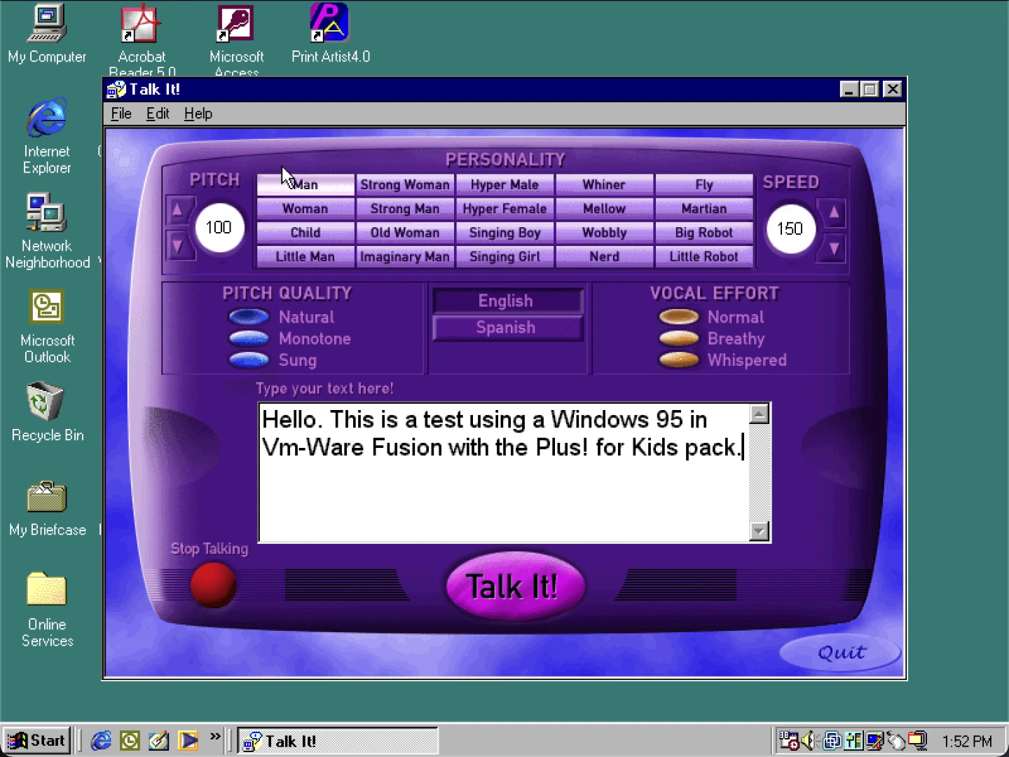
- Have the text spoken with the Man personality, with Hyper Male and with Child
left_click(543, 610)
left_click(519, 189)
left_click(540, 586)
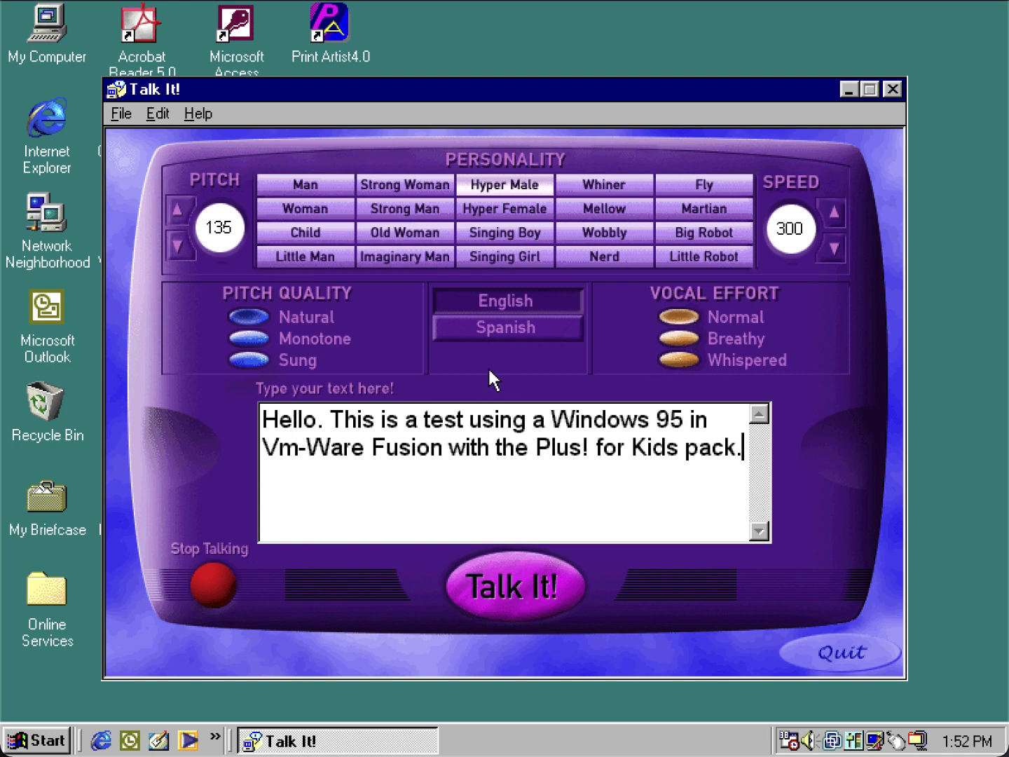
left_click(314, 240)
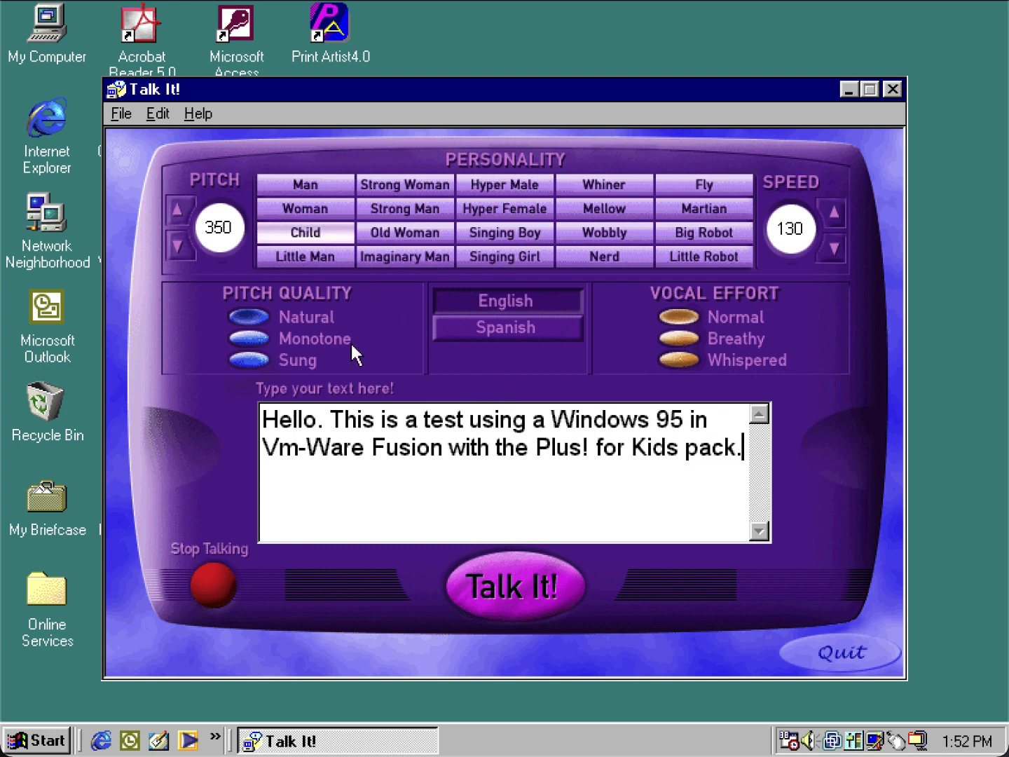
left_click(536, 600)
- View the About Talk It! information, close it and quit Talk It!
left_click(198, 113)
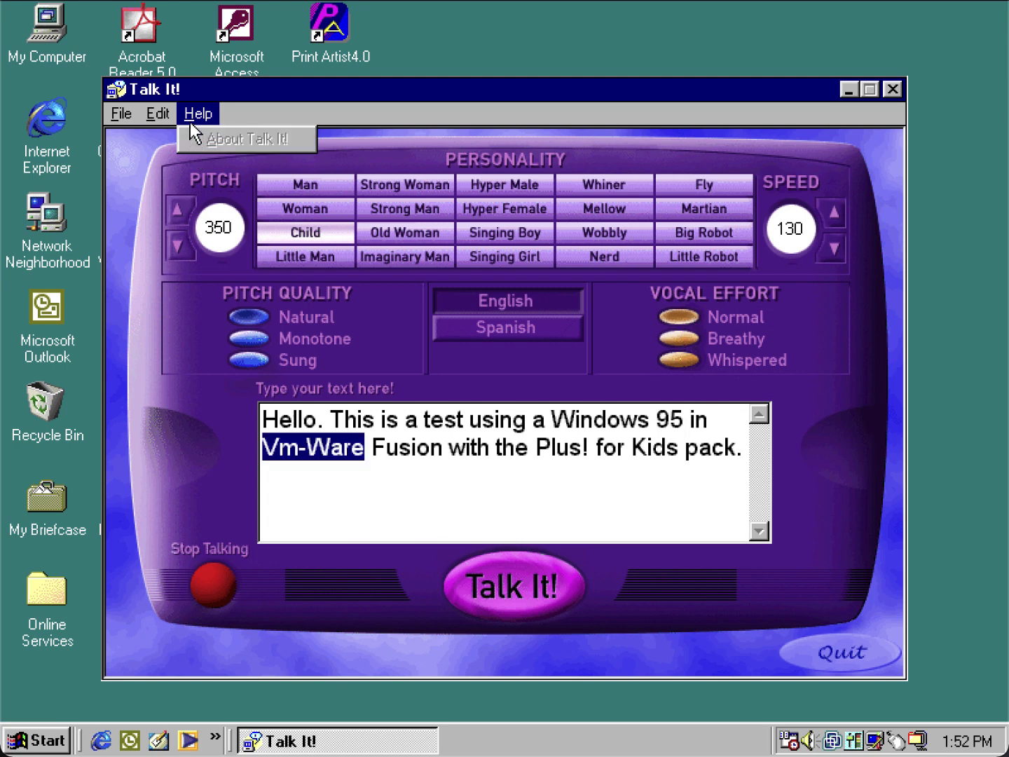
left_click(190, 123)
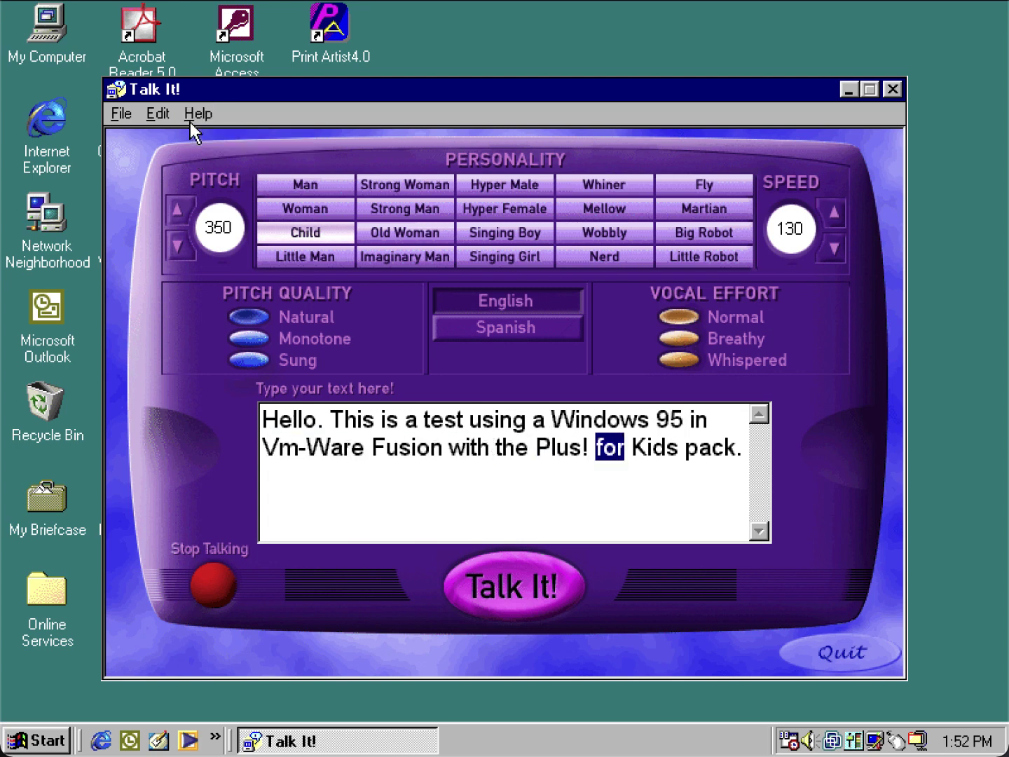
left_click(190, 123)
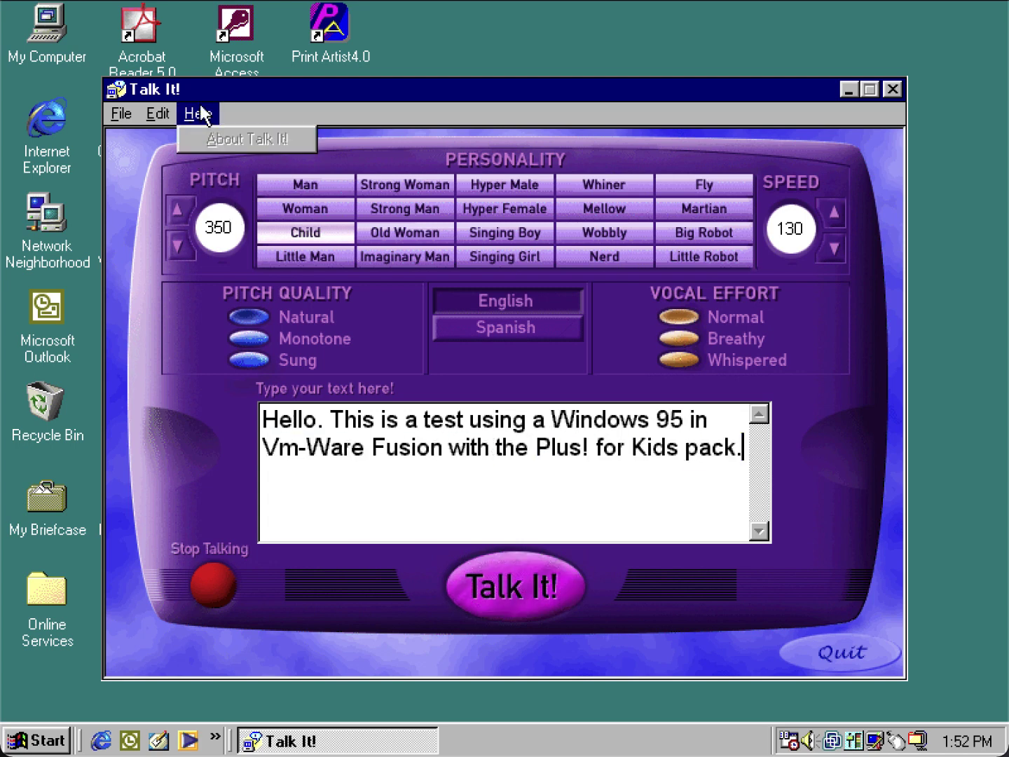
left_click(198, 115)
left_click(199, 114)
left_click(199, 135)
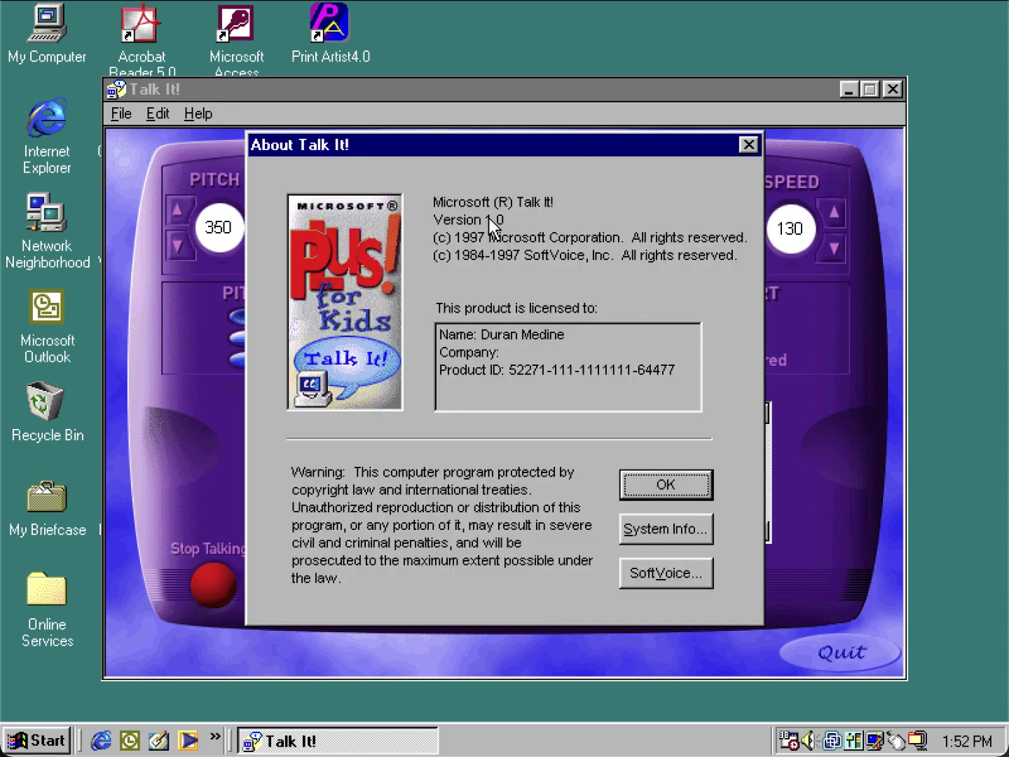
left_click(692, 496)
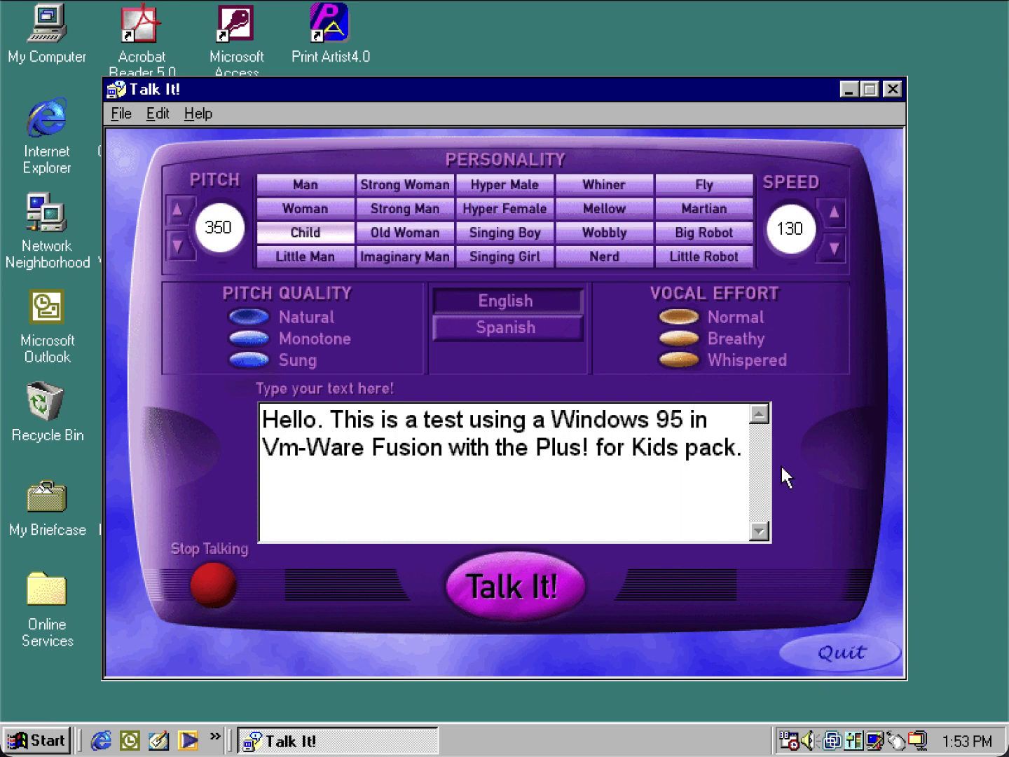
left_click(848, 668)
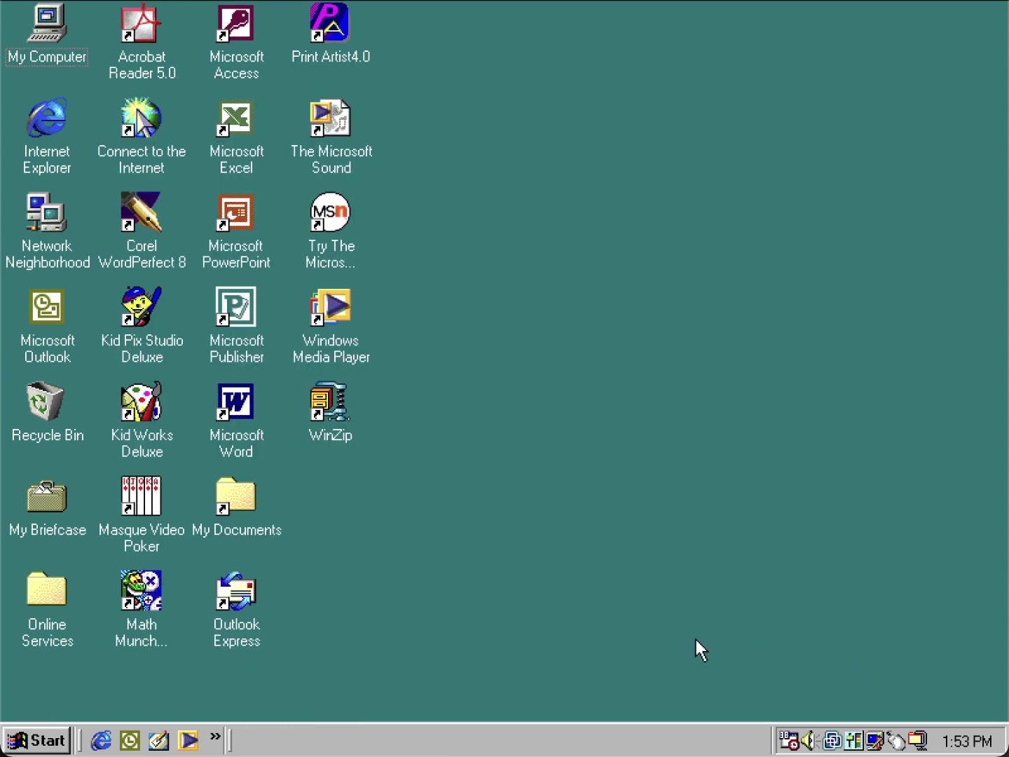